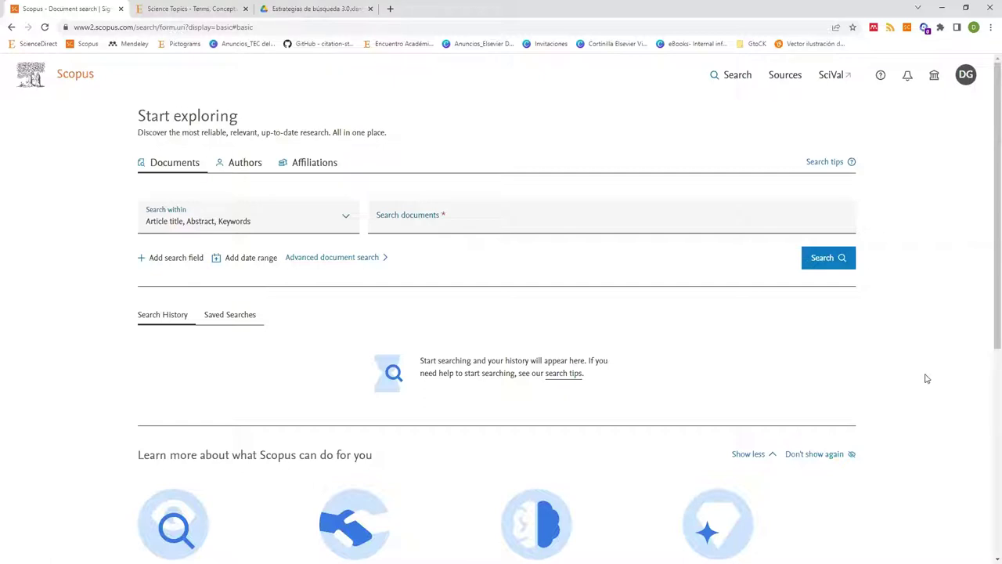
Search documents for "economía" within article title, abstract and keywords
left_click(423, 225)
type("economi")
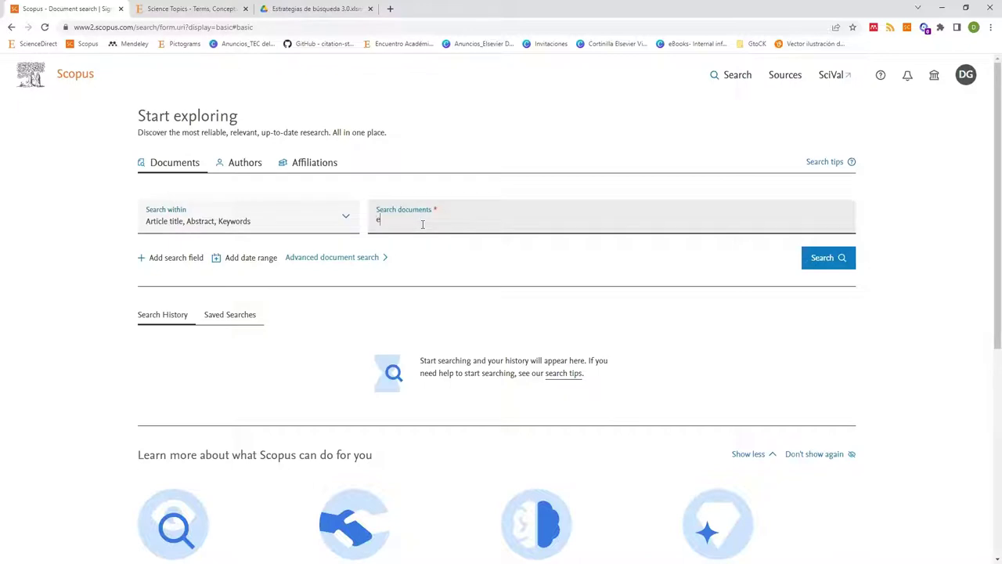
type("a")
left_click(828, 266)
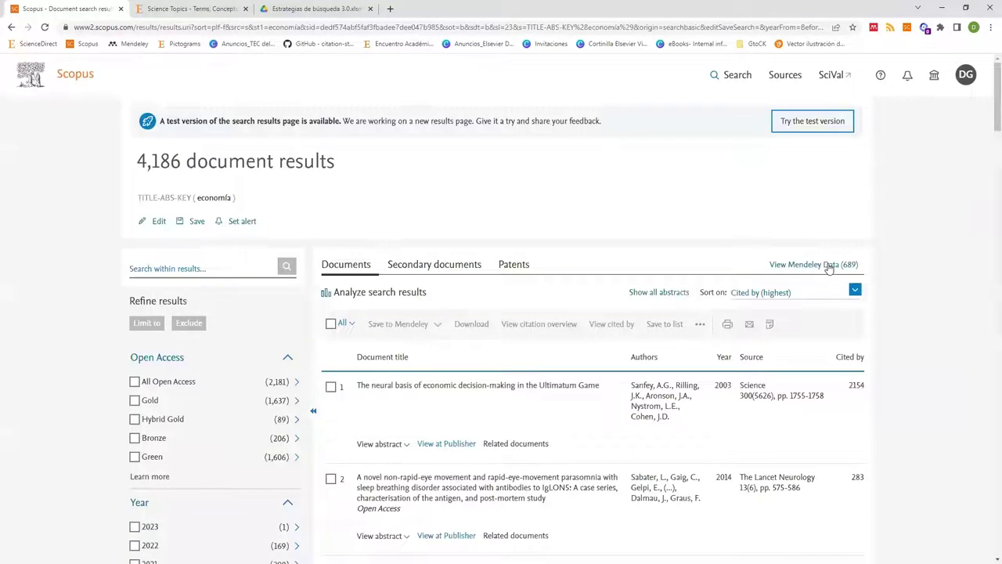
Examine the first documents found and the query term shown above the results list
scroll(369, 387, "down", 2)
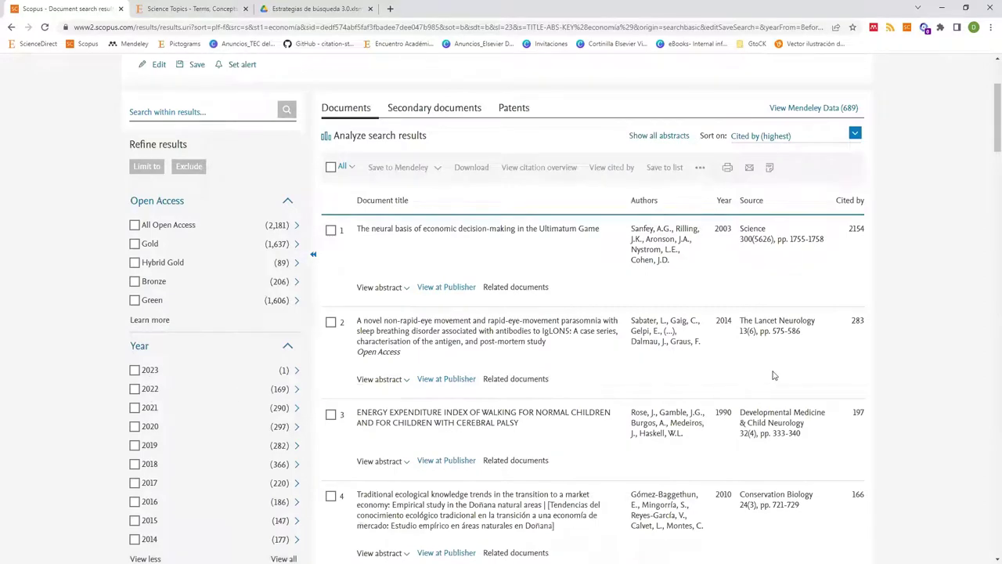
scroll(901, 380, "up", 2)
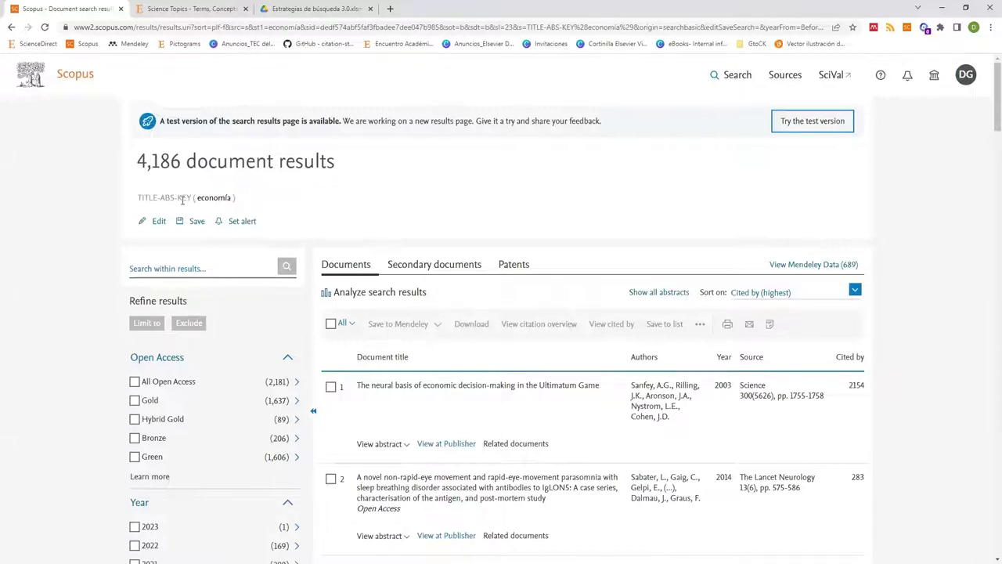
left_click_drag(182, 200, 254, 206)
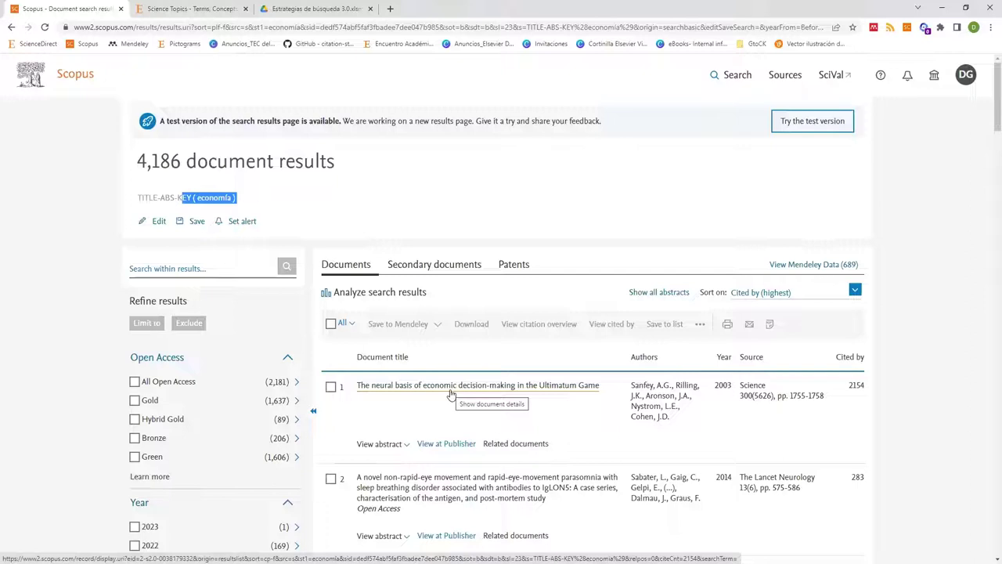
double_click(209, 198)
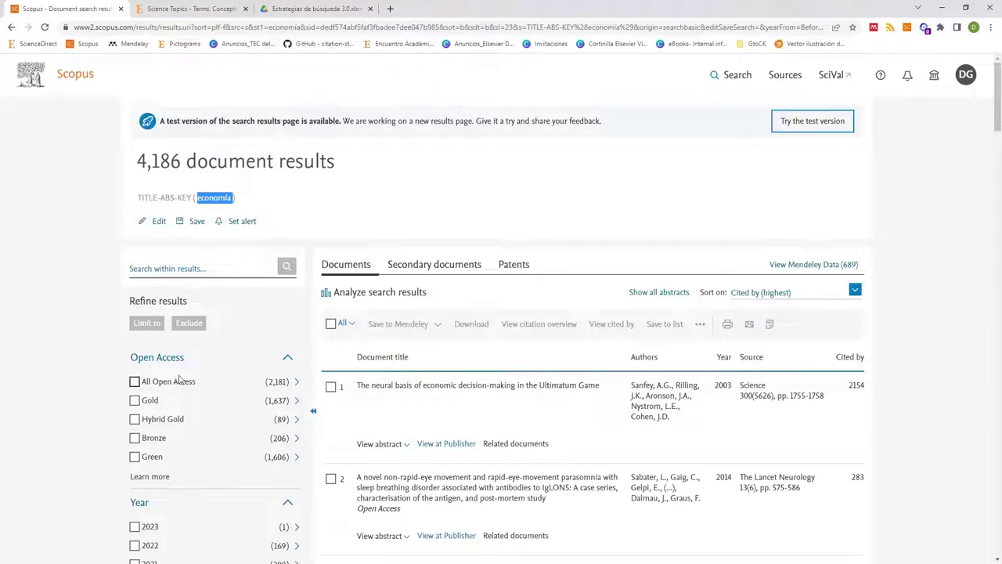
Examine the year, author, subject area and document type filters, briefly selecting and clearing the Social Sciences subject area
scroll(178, 379, "down", 4)
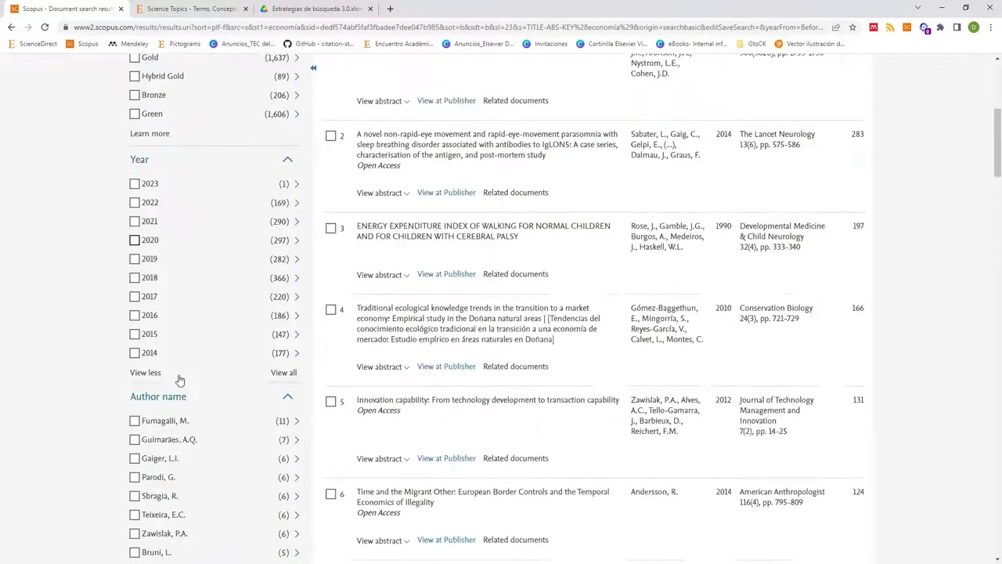
scroll(190, 261, "down", 3)
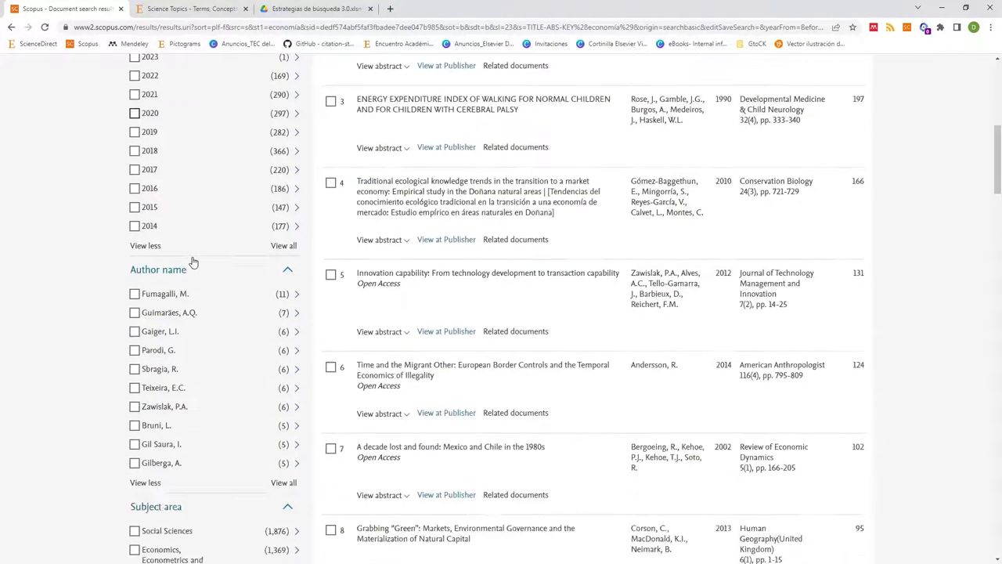
scroll(193, 261, "down", 3)
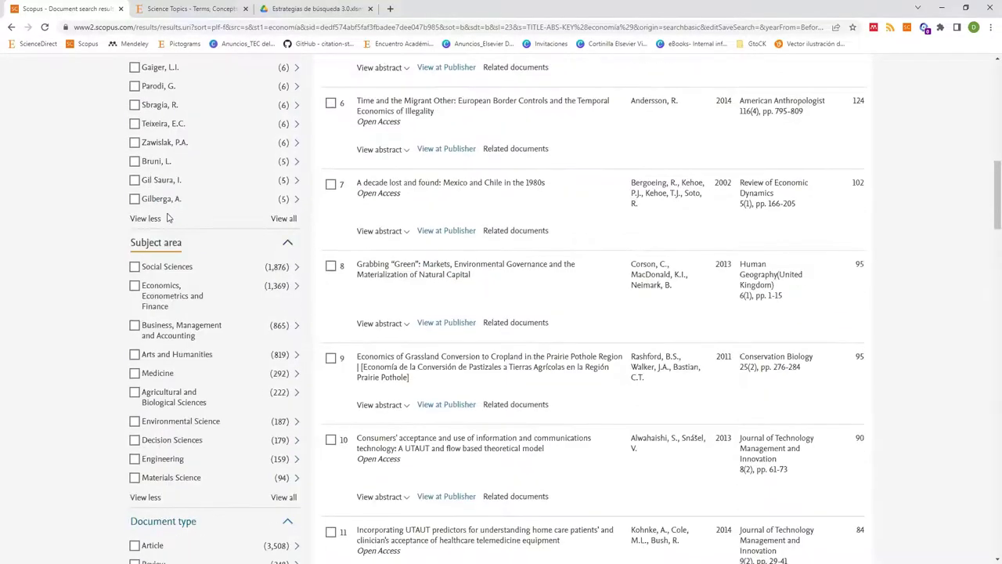
left_click(134, 166)
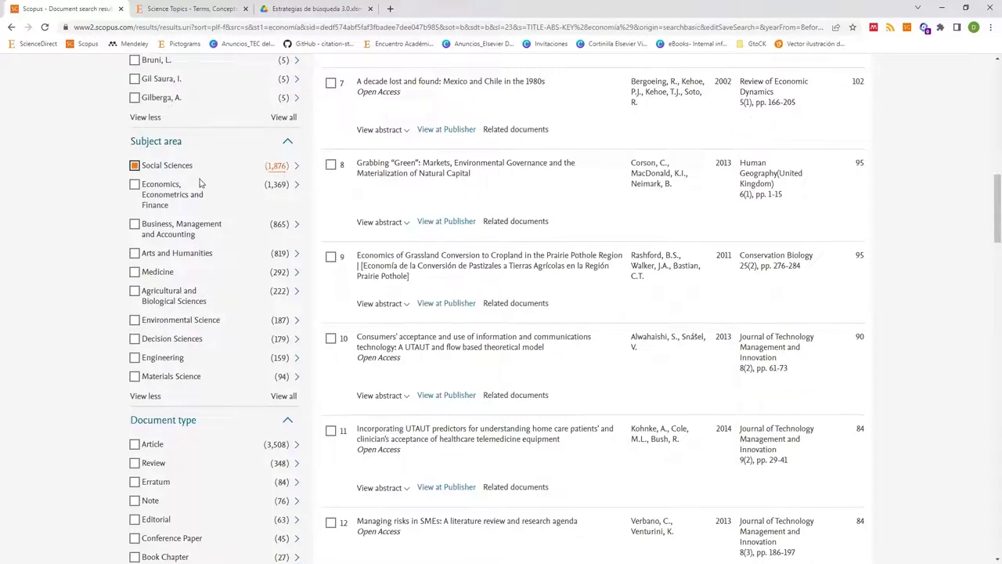
left_click(137, 167)
scroll(235, 255, "up", 3)
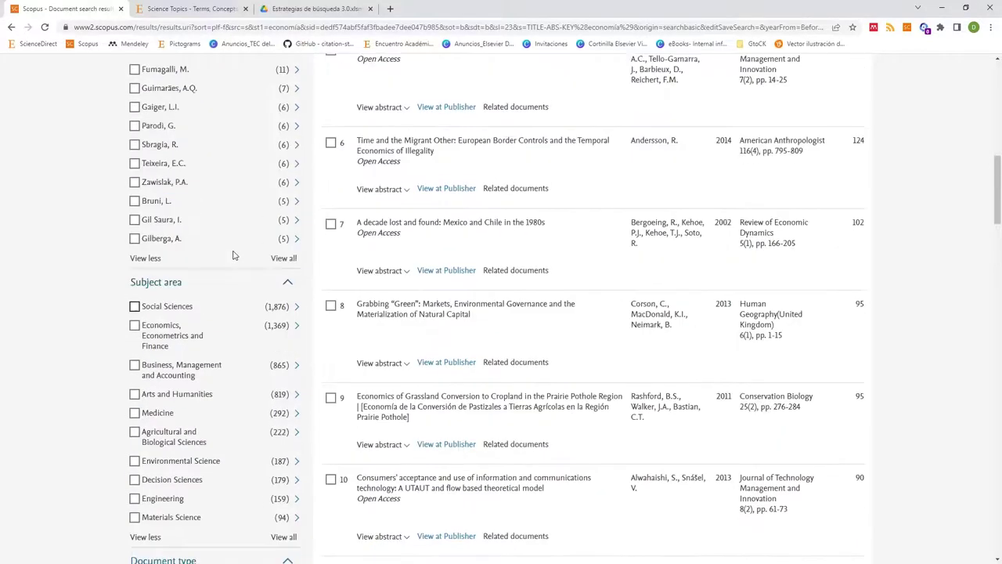
scroll(240, 279, "up", 8)
scroll(239, 280, "down", 3)
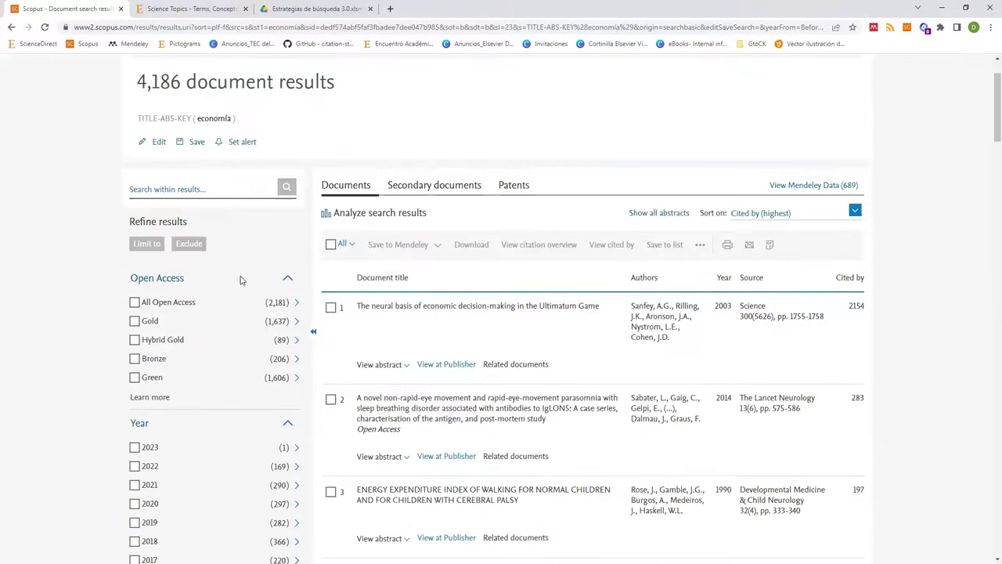
scroll(179, 269, "down", 6)
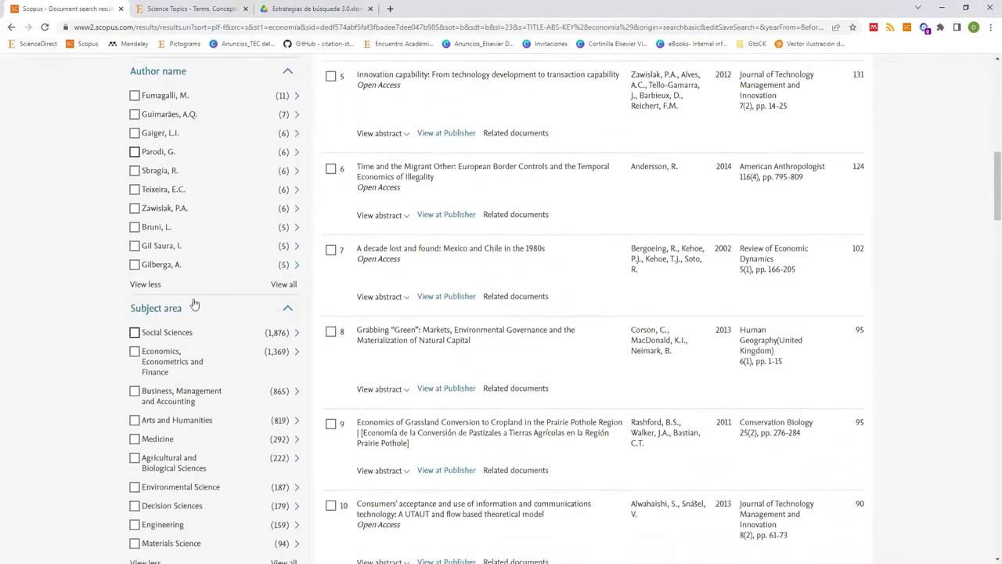
scroll(185, 304, "down", 1)
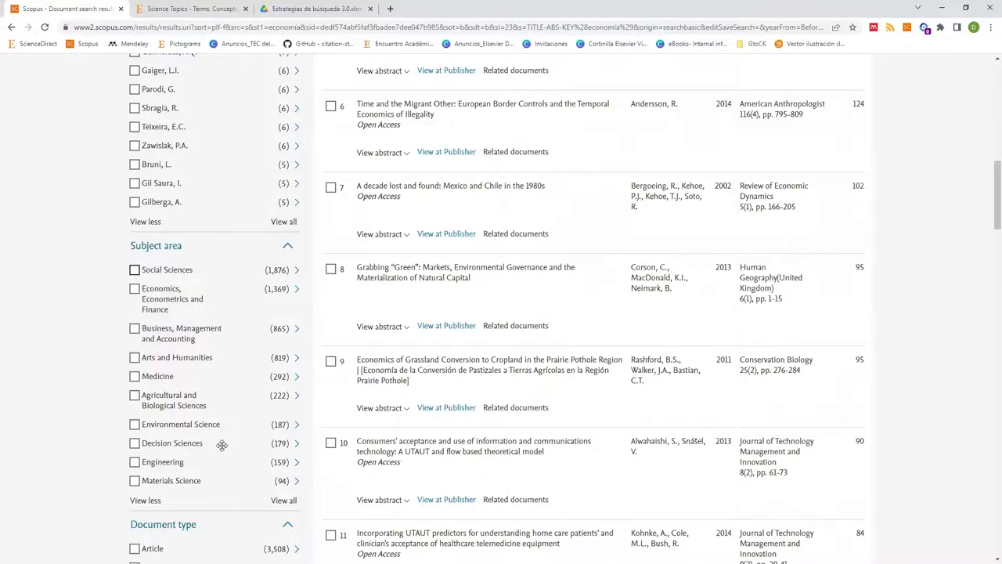
scroll(221, 446, "up", 6)
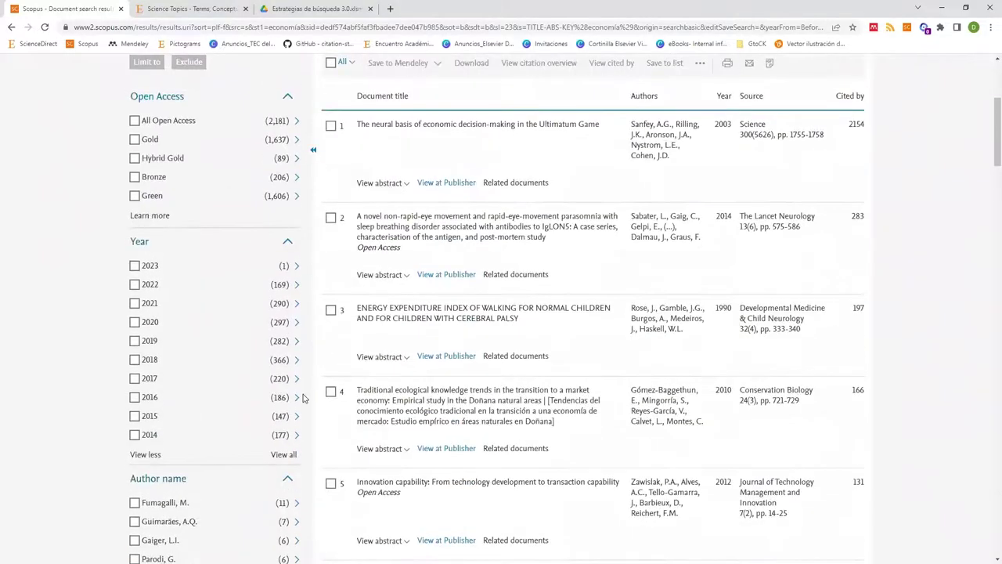
scroll(338, 360, "up", 4)
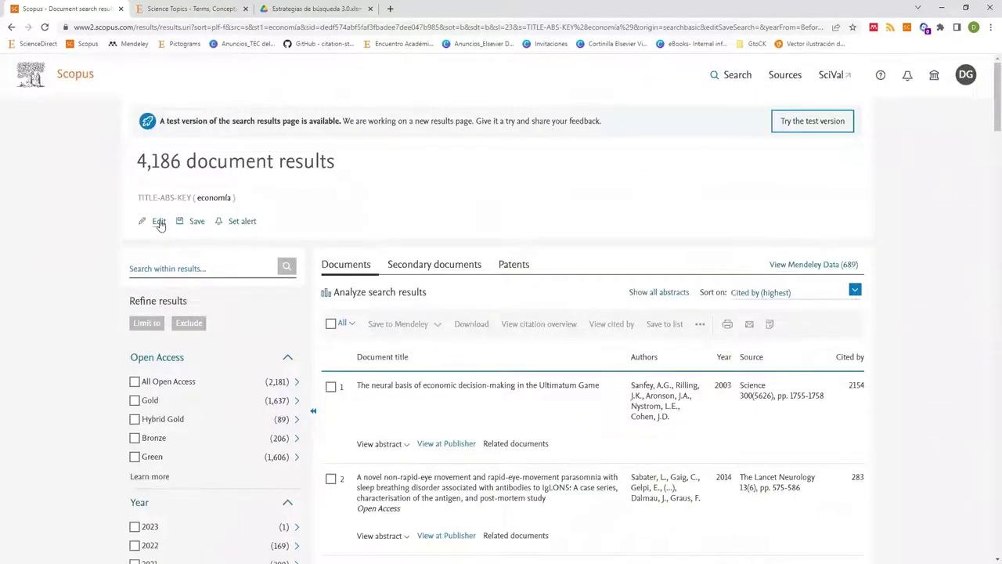
Edit the query to "economía OR economy" and run the search again
left_click(159, 223)
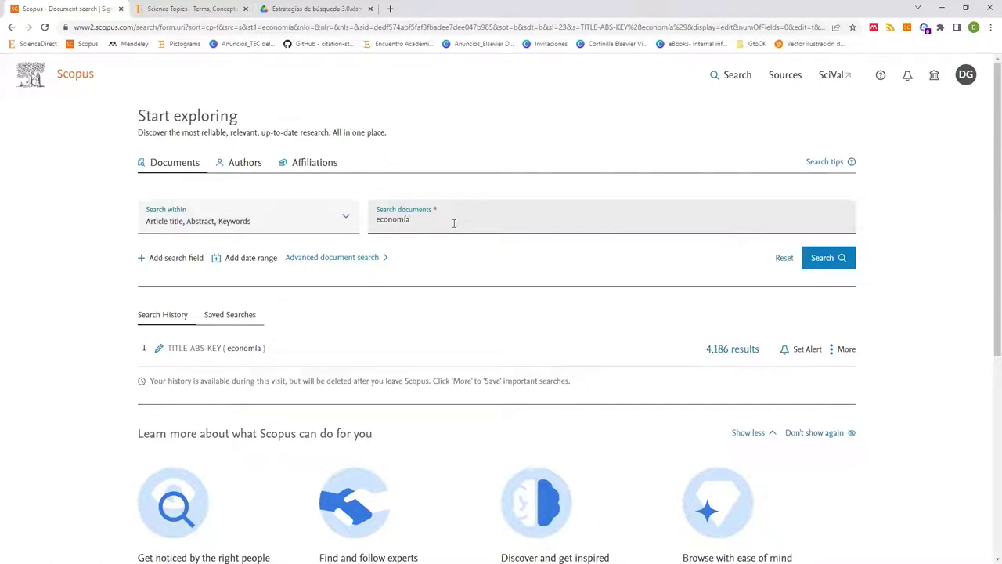
key("Home")
type("OR economy")
left_click(839, 265)
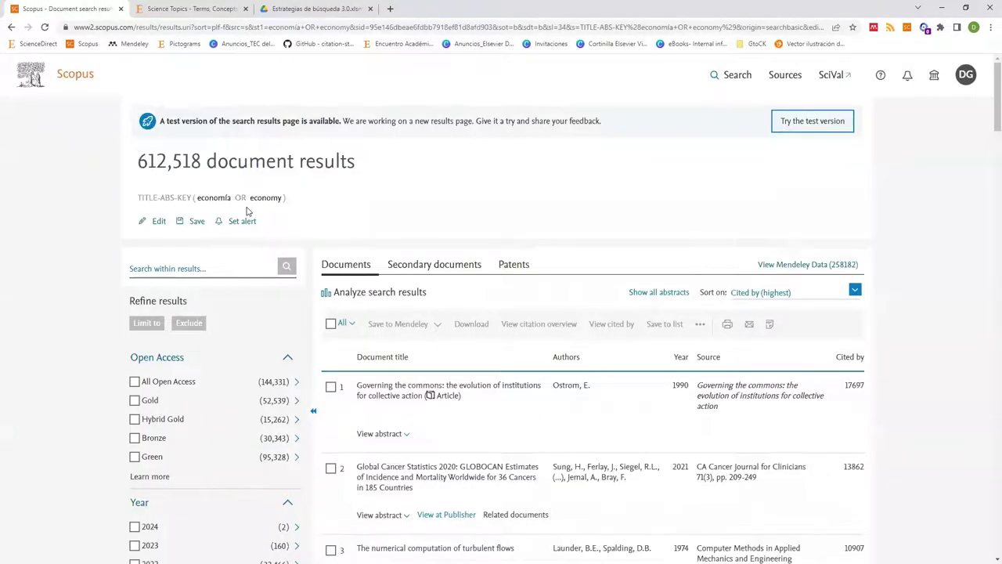
Examine the subject area distribution and the source titles of the most cited documents for the expanded query
scroll(247, 211, "down", 10)
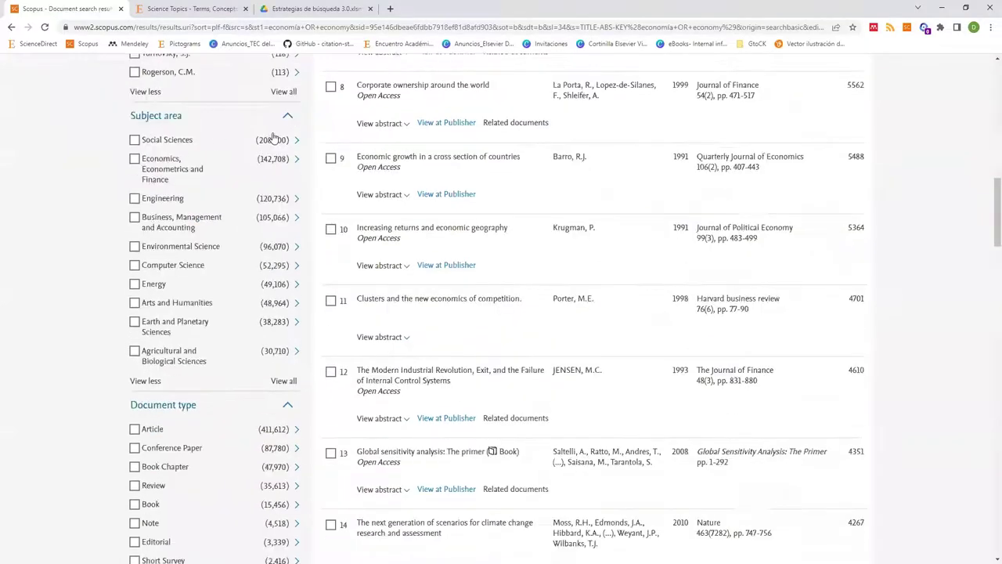
scroll(273, 139, "down", 1)
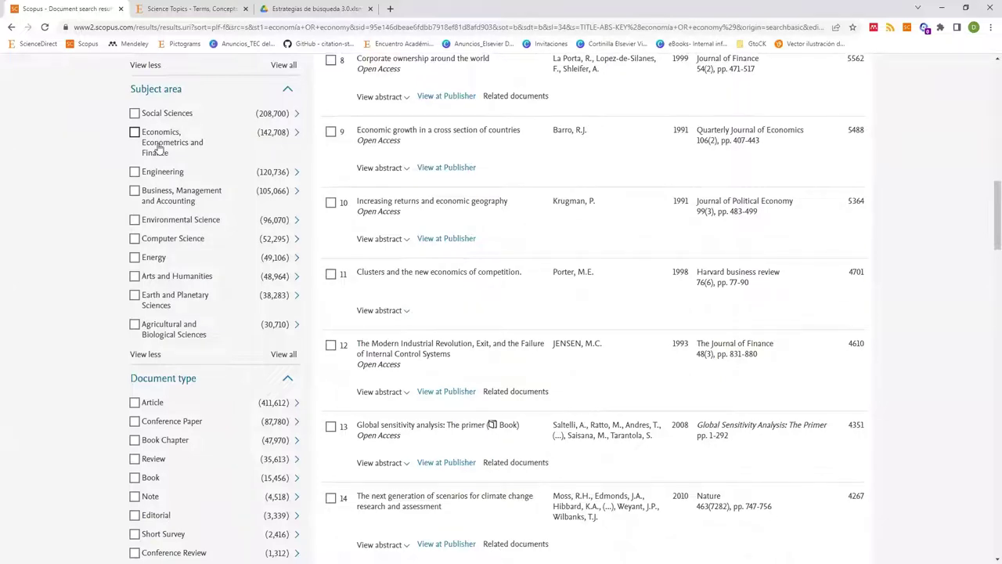
scroll(358, 219, "up", 8)
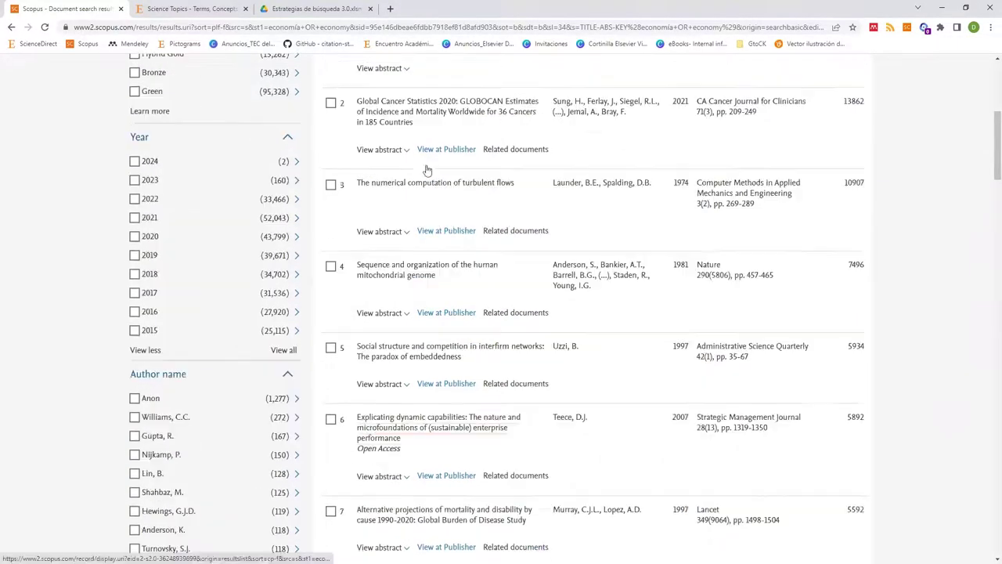
scroll(566, 233, "up", 1)
left_click_drag(710, 229, 781, 229)
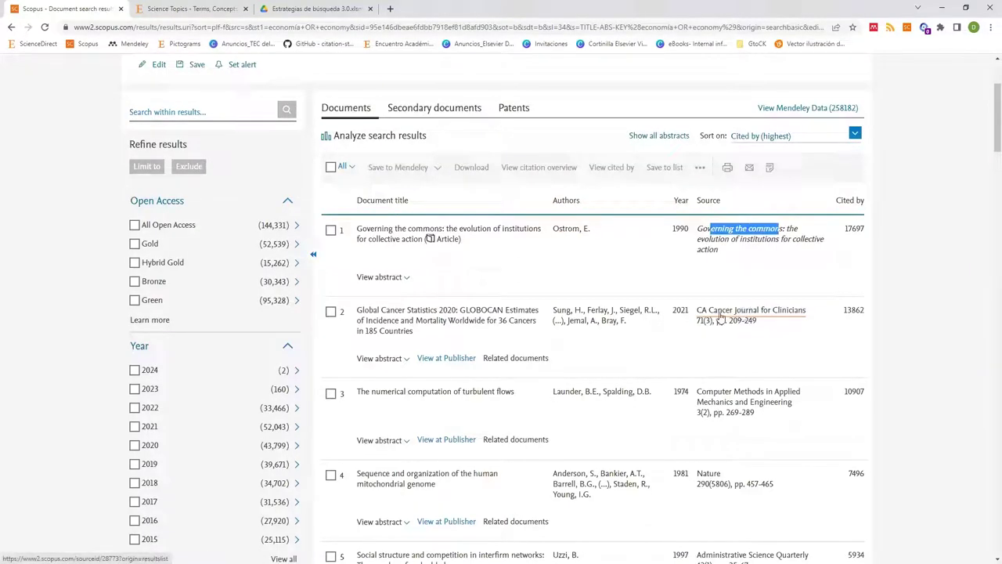
scroll(718, 317, "down", 2)
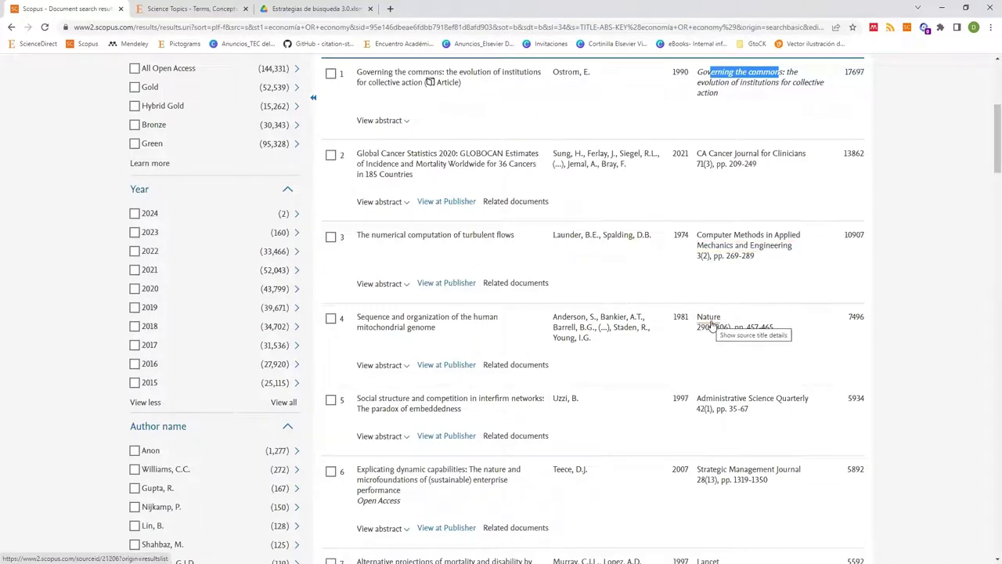
scroll(711, 325, "down", 1)
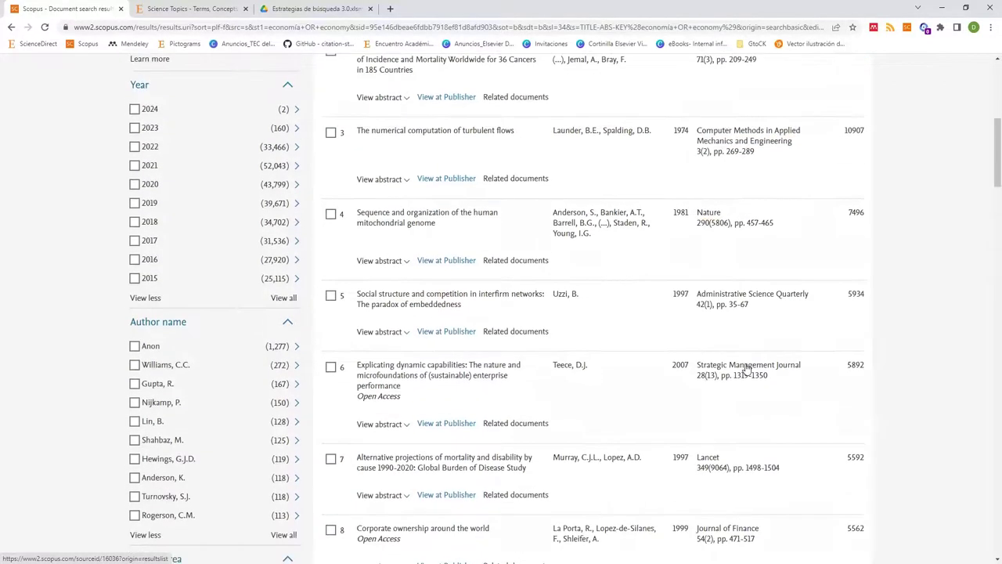
scroll(740, 398, "up", 5)
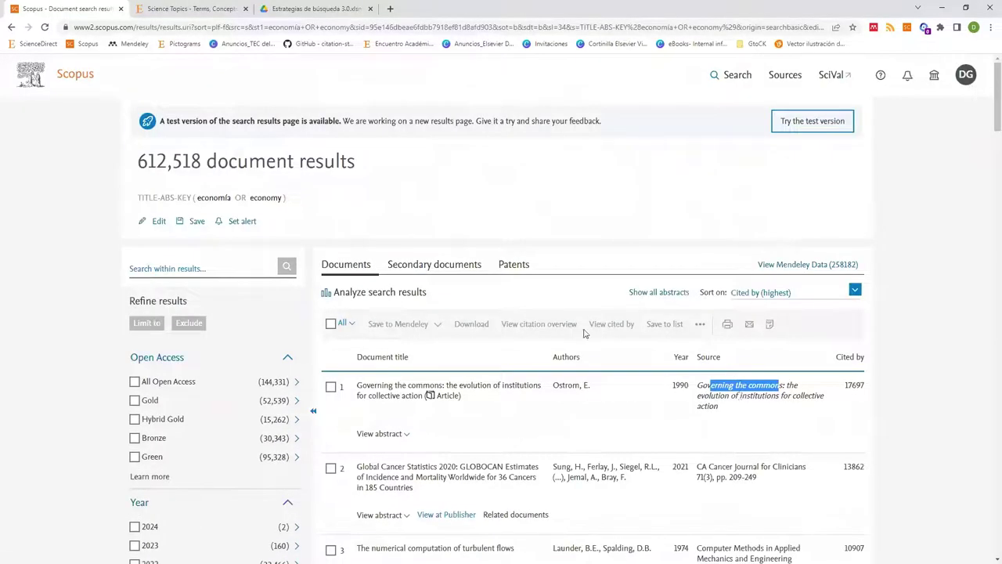
Leave the document results, open the Sources list and look through its first page of titles
left_click(70, 79)
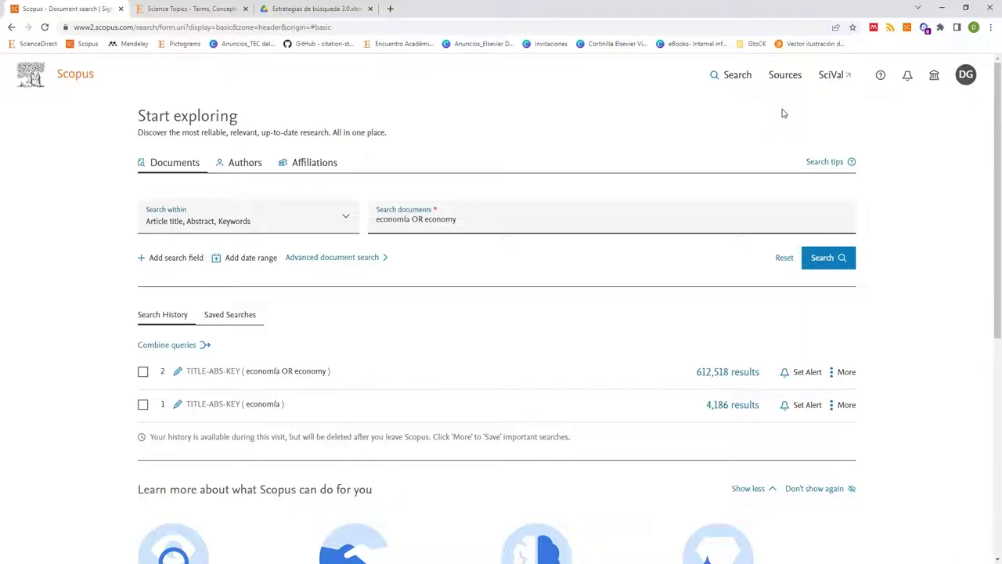
left_click(786, 76)
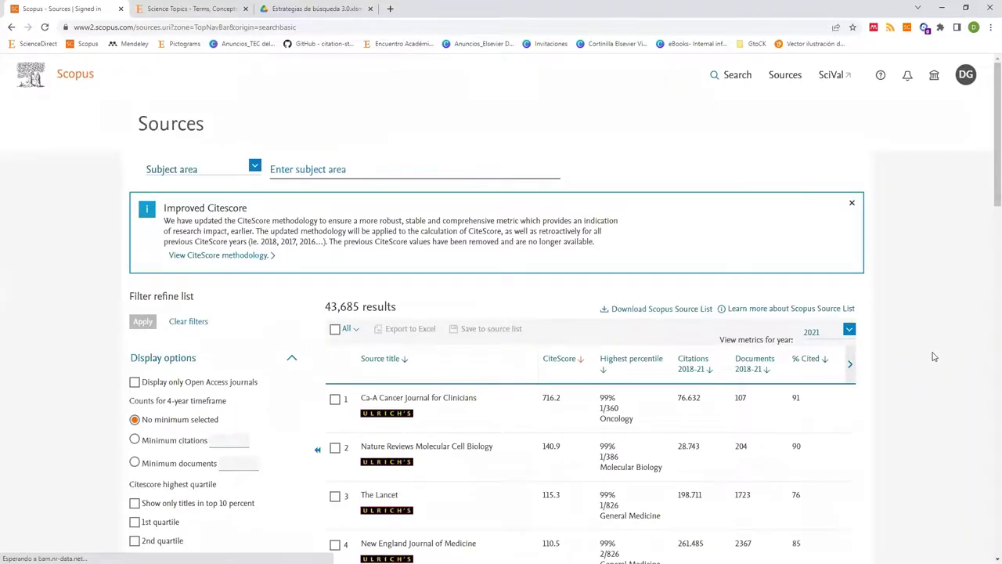
scroll(465, 199, "down", 3)
scroll(462, 211, "down", 3)
scroll(462, 215, "down", 8)
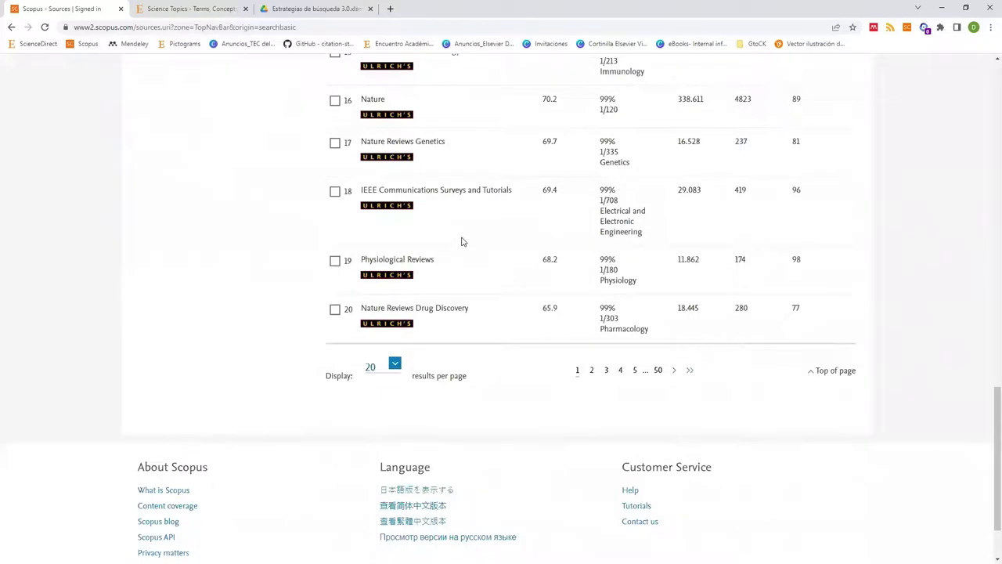
scroll(462, 241, "down", 2)
scroll(462, 242, "up", 15)
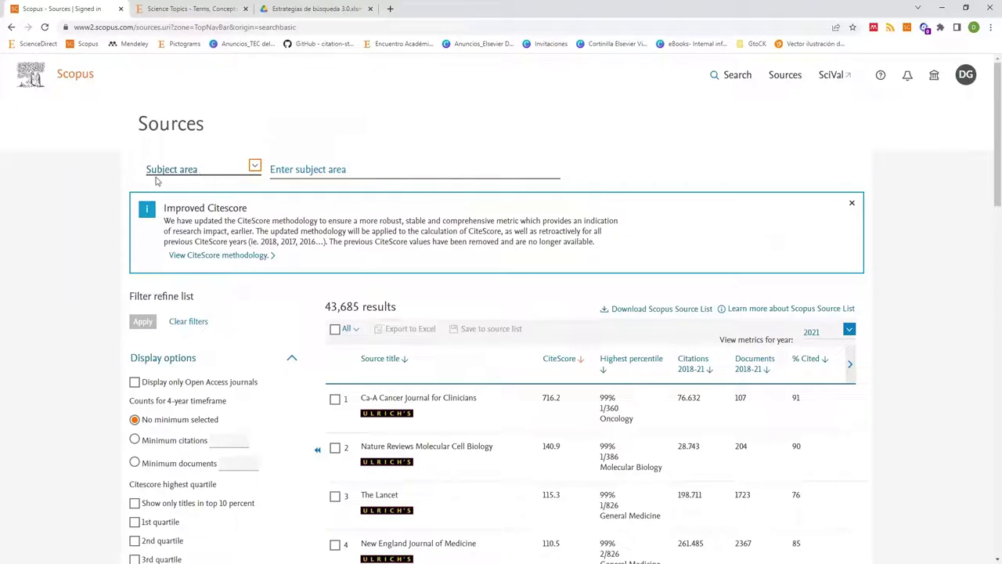
Find subject areas matching "econ", filter the sources by Economics, Econometrics and Finance, and review the filtered list
left_click(345, 174)
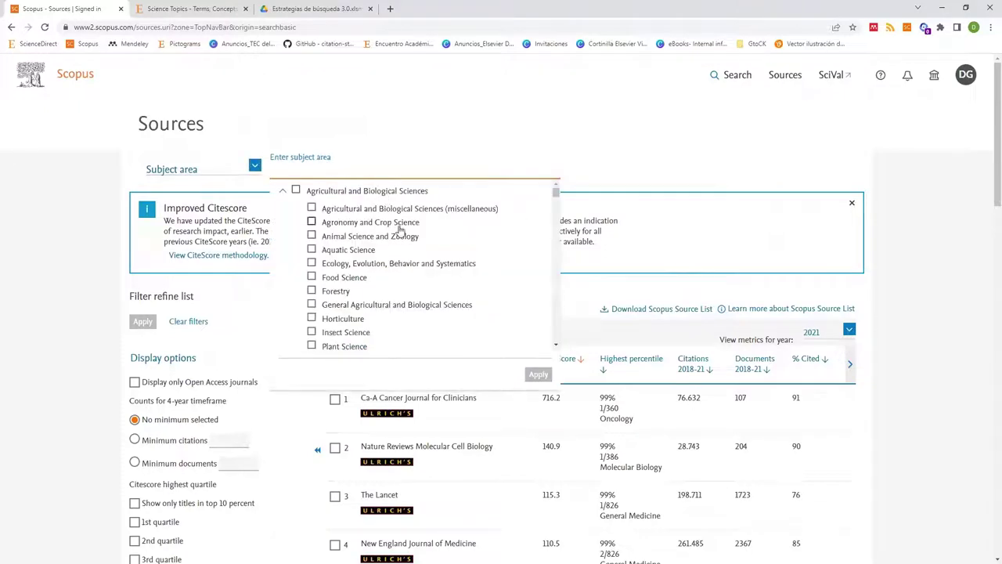
scroll(383, 235, "down", 5)
scroll(342, 235, "down", 15)
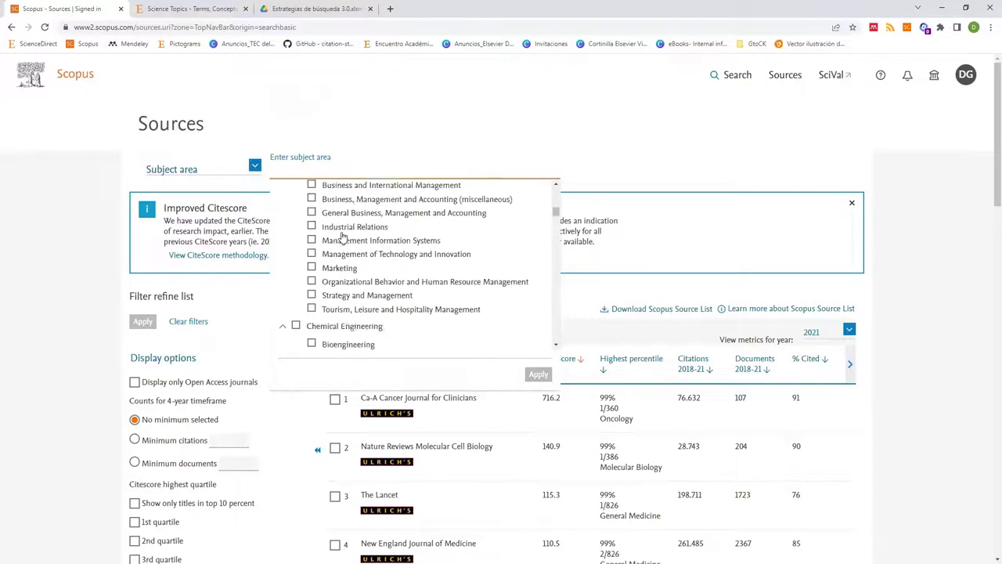
left_click(277, 175)
type("econ")
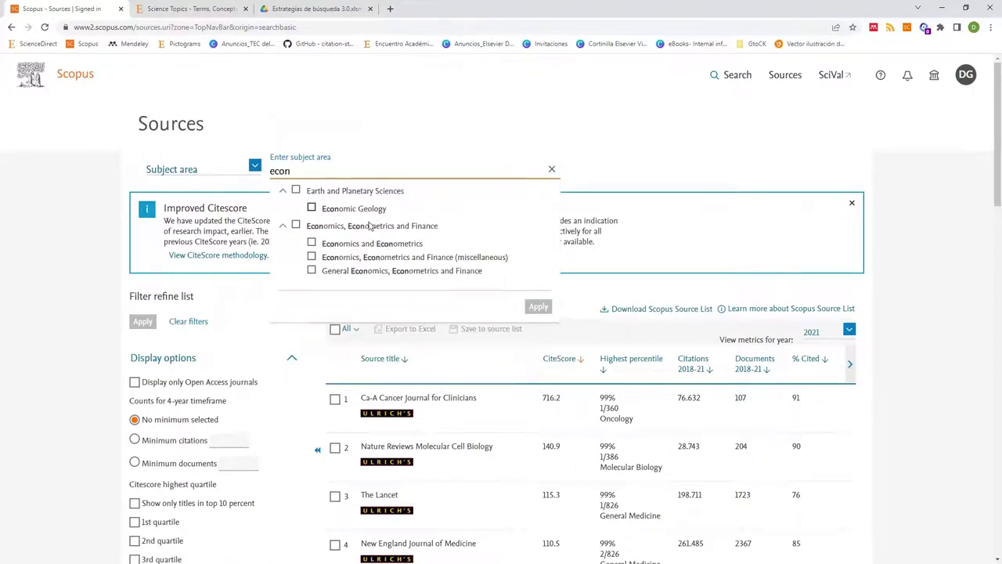
left_click(295, 225)
left_click(537, 308)
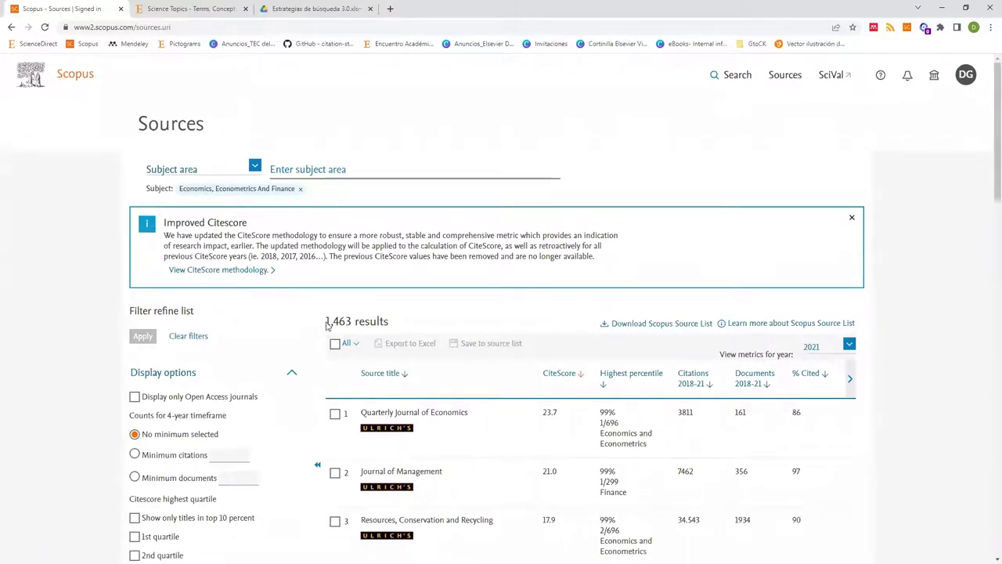
left_click_drag(327, 324, 352, 321)
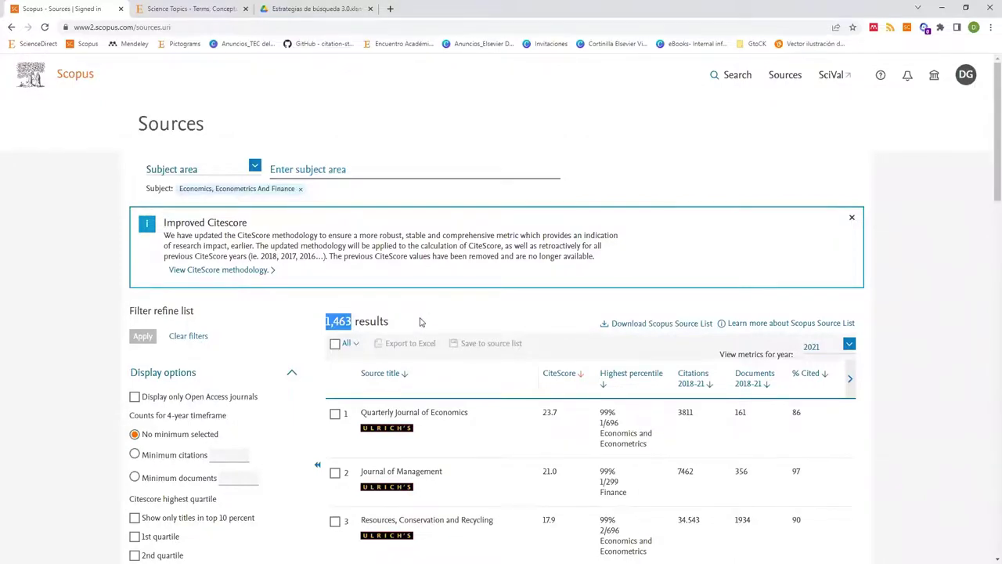
scroll(429, 288, "down", 3)
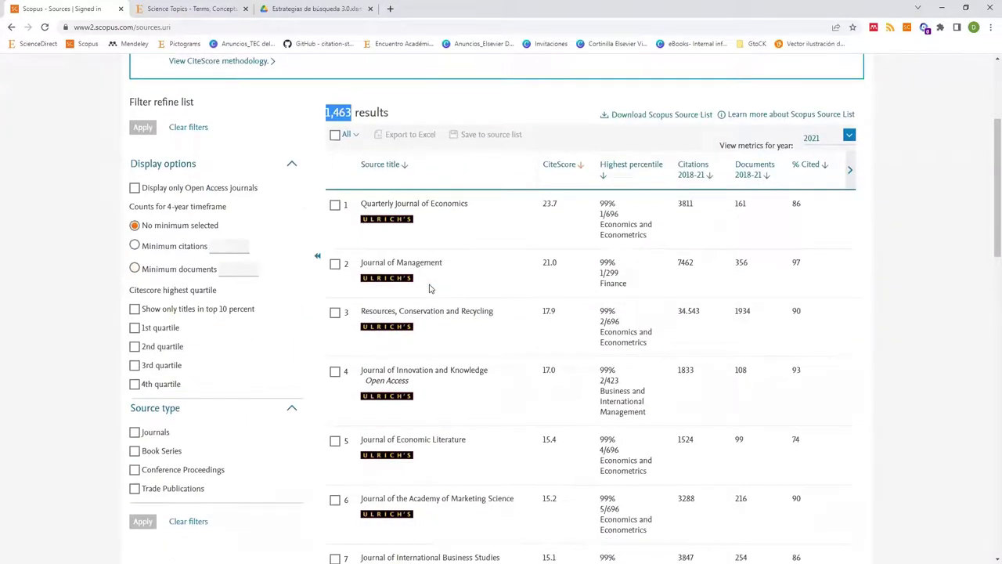
Examine the source titles and CiteScore values in the sources list filtered by Economics, Econometrics and Finance
scroll(428, 288, "up", 2)
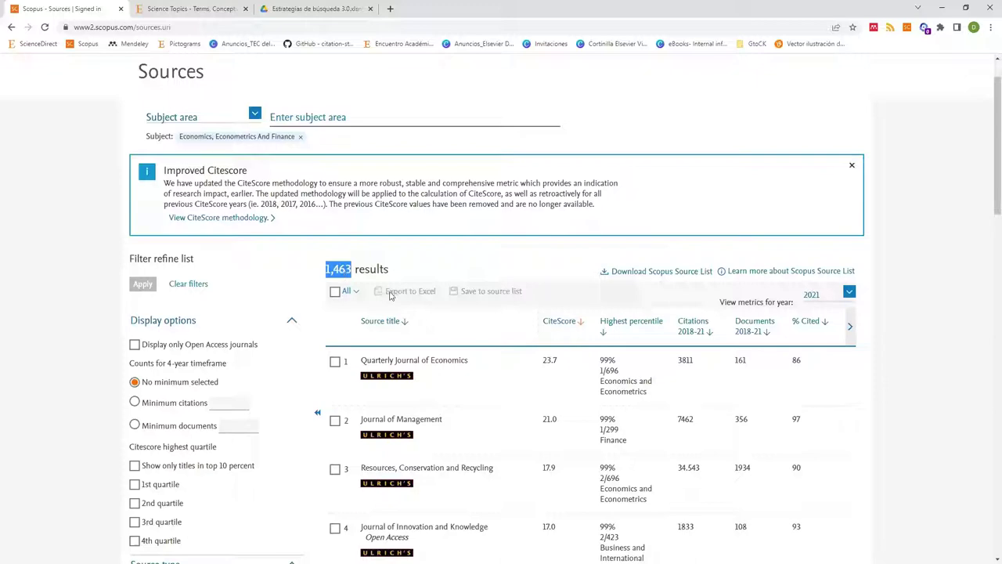
scroll(409, 264, "down", 3)
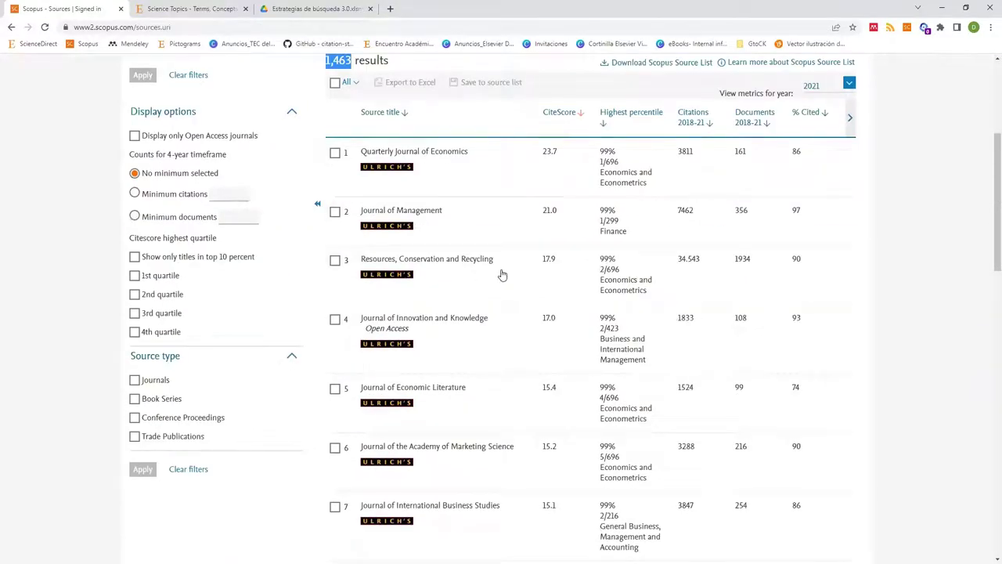
scroll(501, 277, "down", 3)
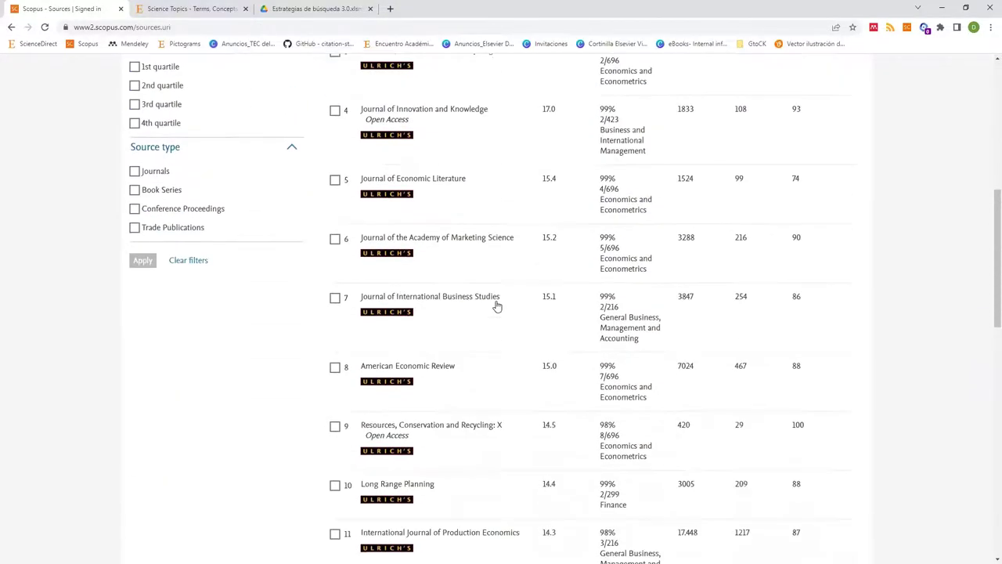
scroll(496, 326, "up", 5)
scroll(496, 326, "up", 2)
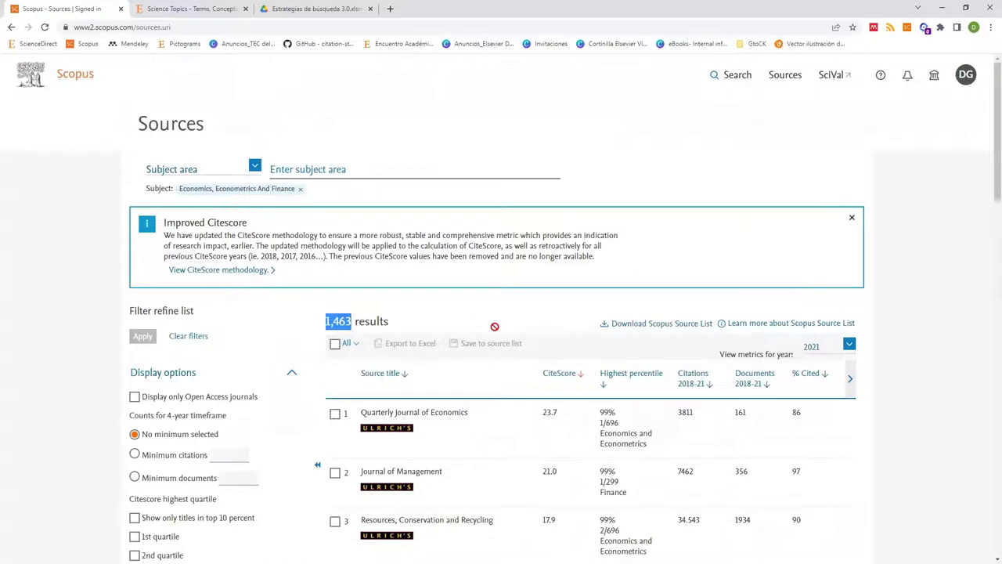
scroll(494, 326, "down", 3)
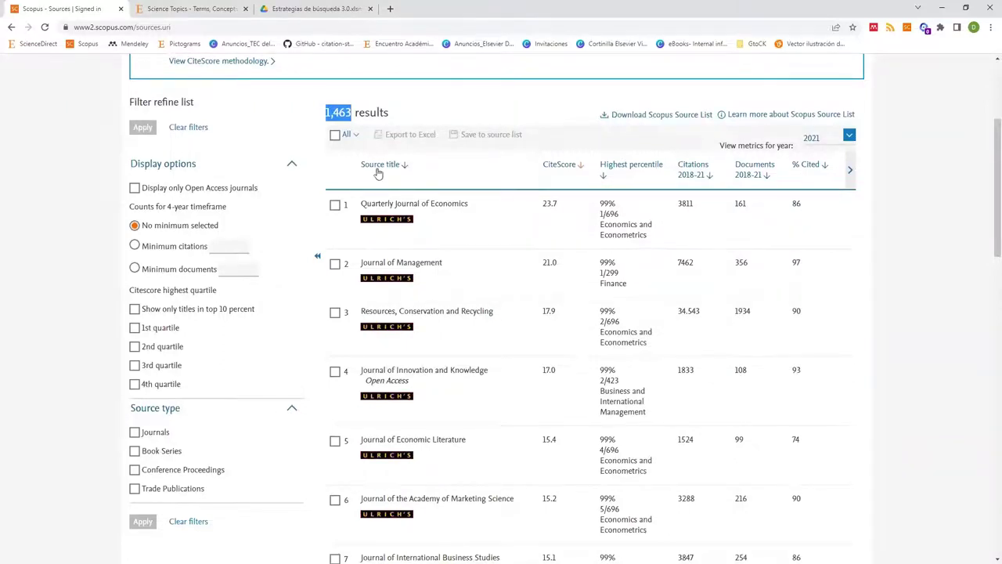
scroll(380, 176, "down", 1)
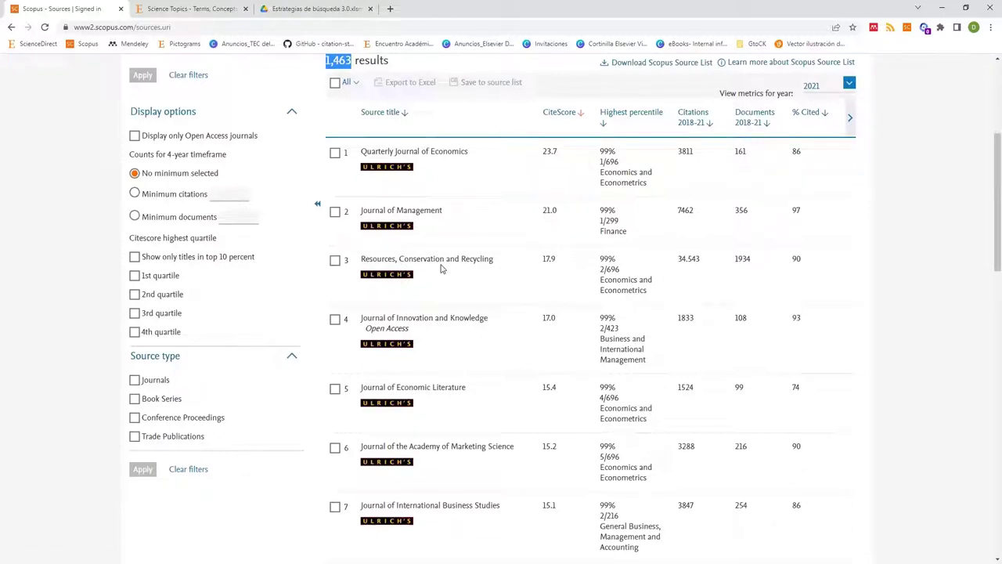
double_click(558, 153)
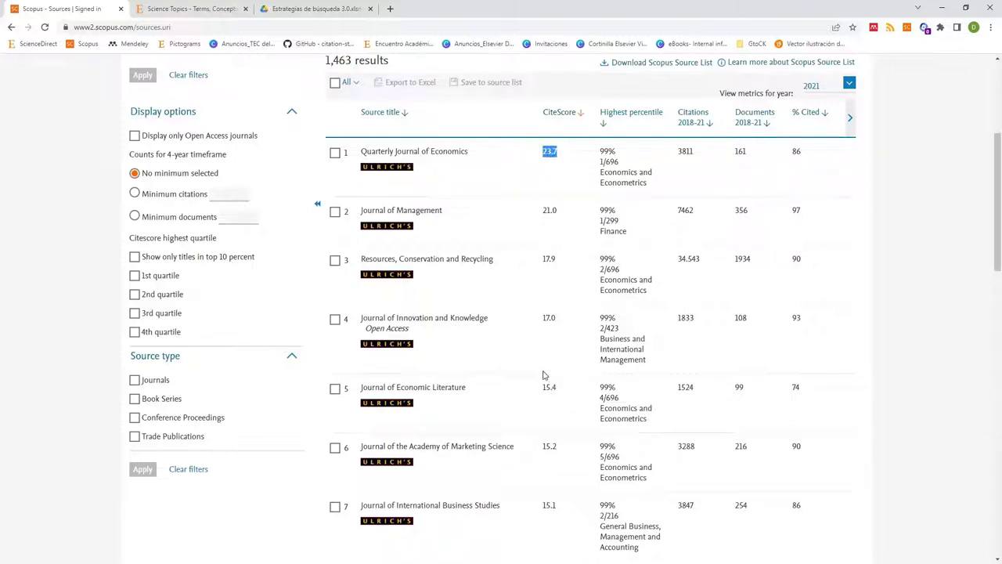
scroll(544, 375, "down", 1)
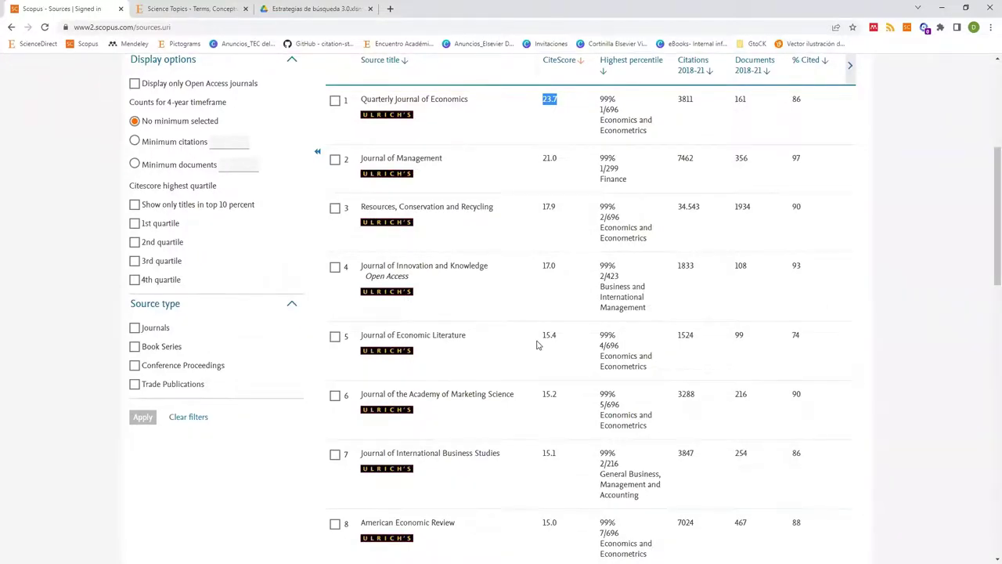
scroll(537, 345, "up", 2)
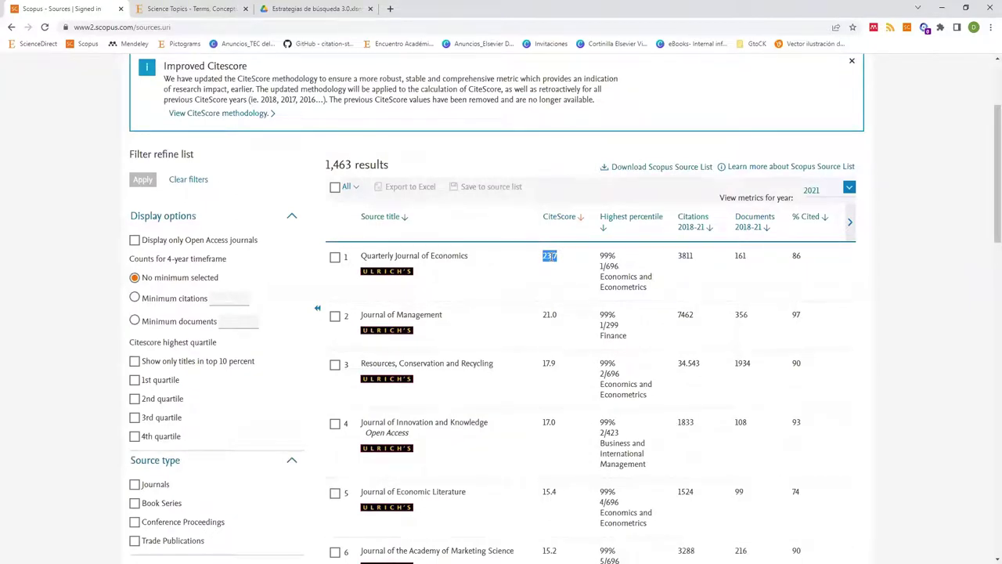
Open the source details of the Quarterly Journal of Economics and examine its CiteScore rank in Economics and Econometrics
left_click(446, 265)
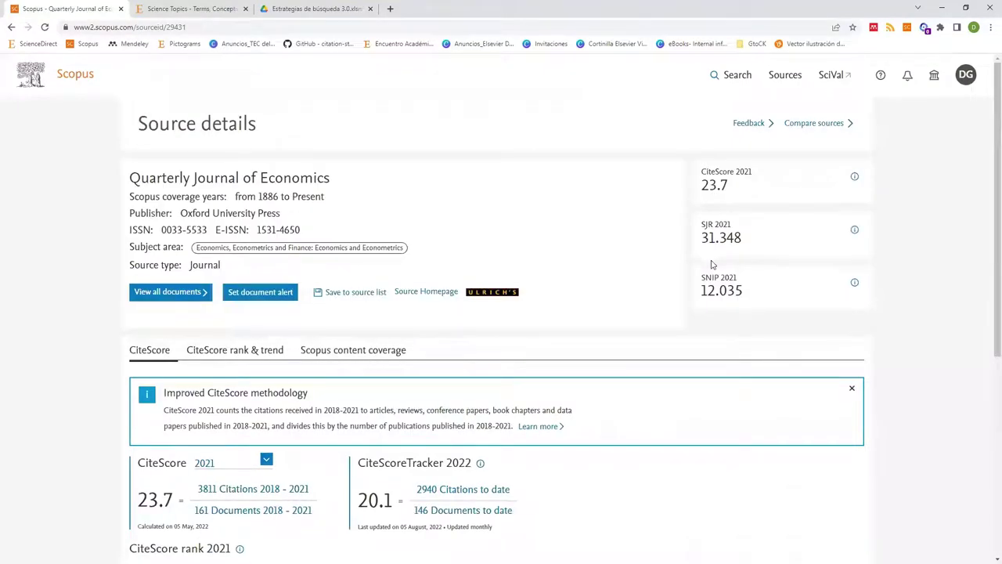
scroll(336, 242, "down", 4)
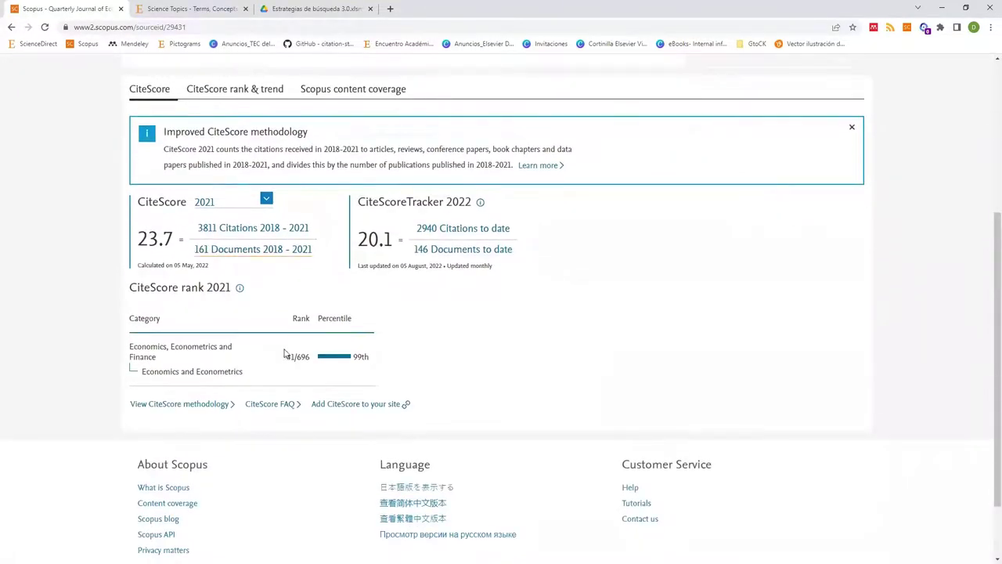
scroll(337, 242, "up", 3)
scroll(145, 289, "down", 5)
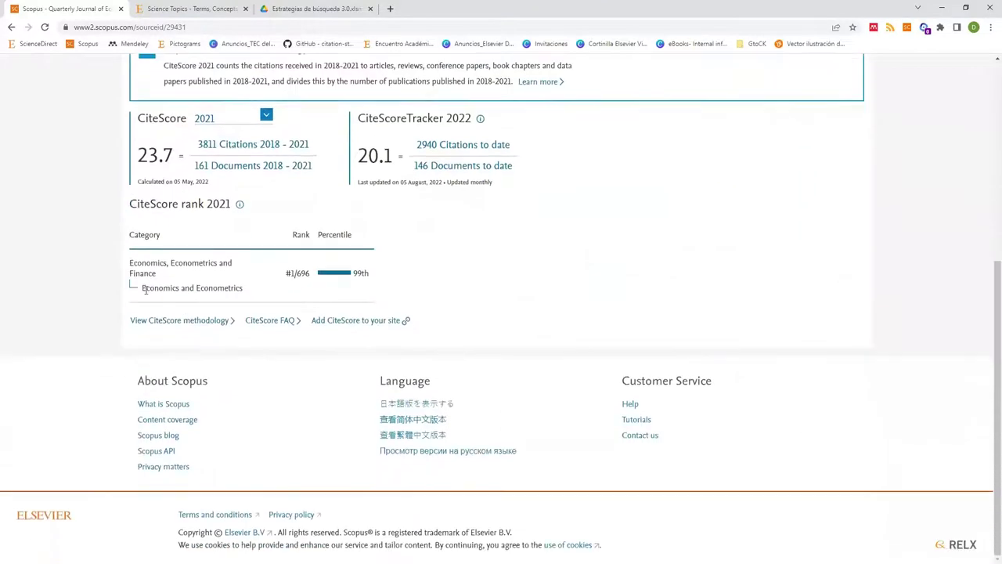
left_click_drag(142, 288, 236, 299)
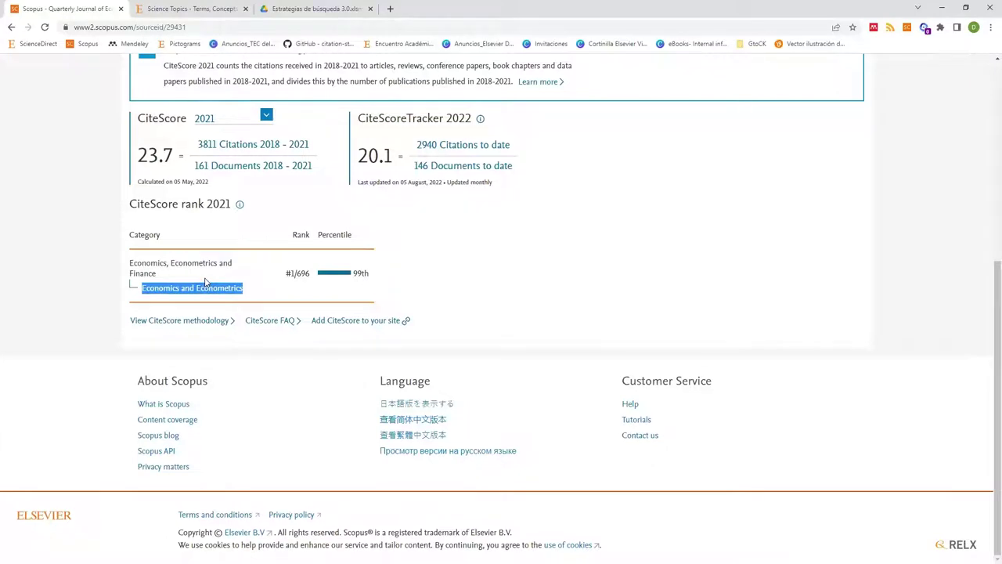
double_click(292, 273)
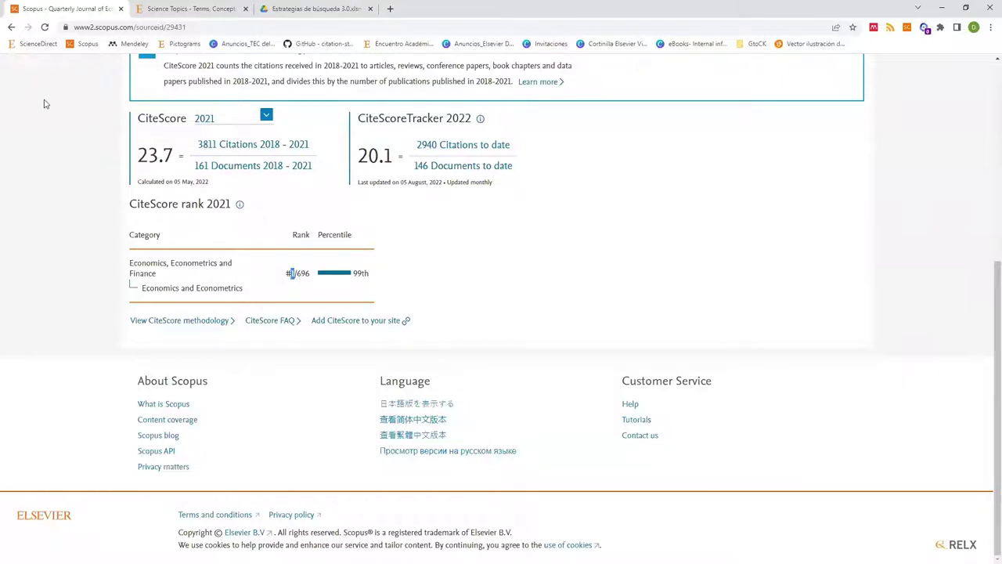
Return to the filtered sources list, check its result count, and go to the document search page
key("alt+Left")
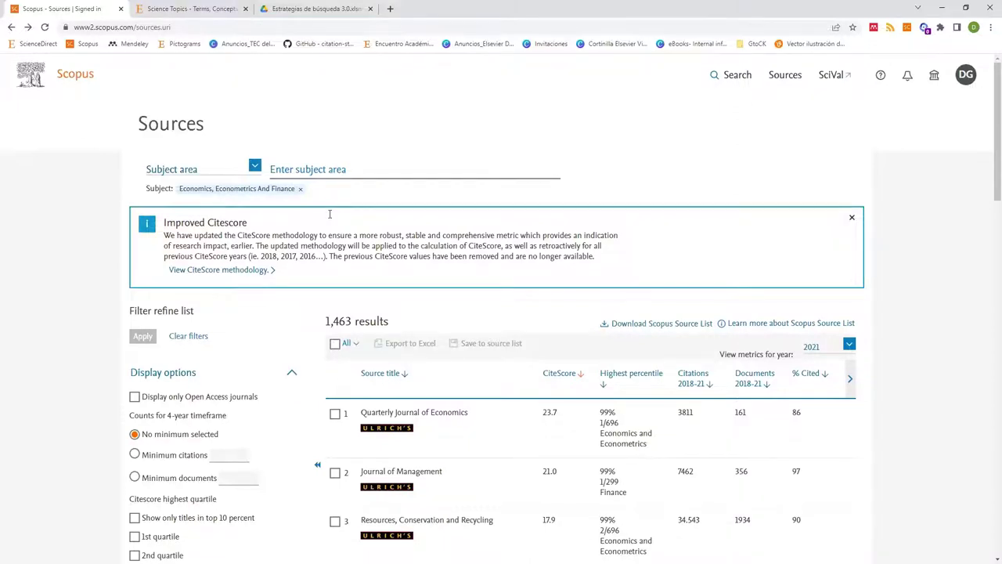
scroll(329, 214, "down", 1)
left_click_drag(353, 217, 326, 217)
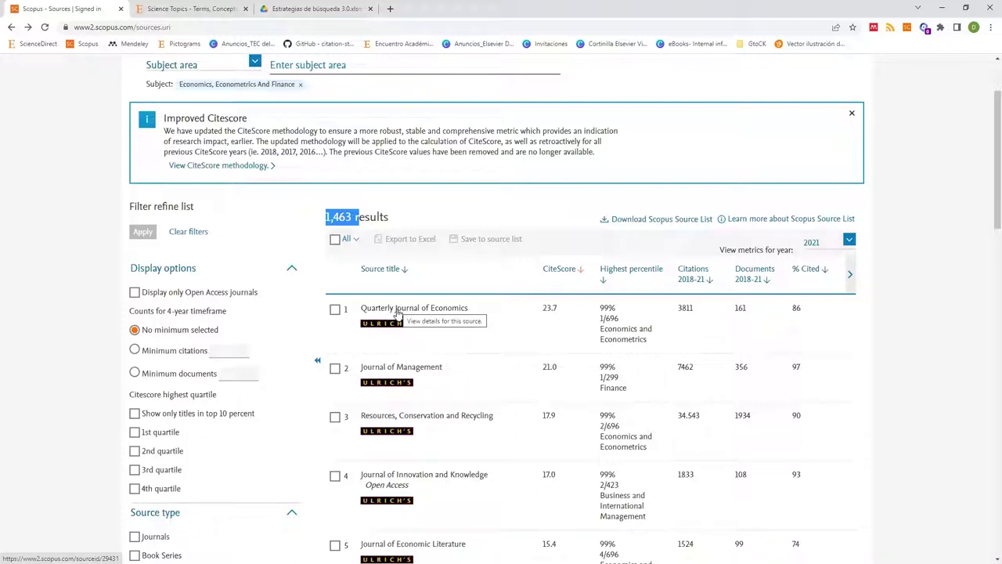
scroll(78, 117, "up", 2)
left_click(66, 78)
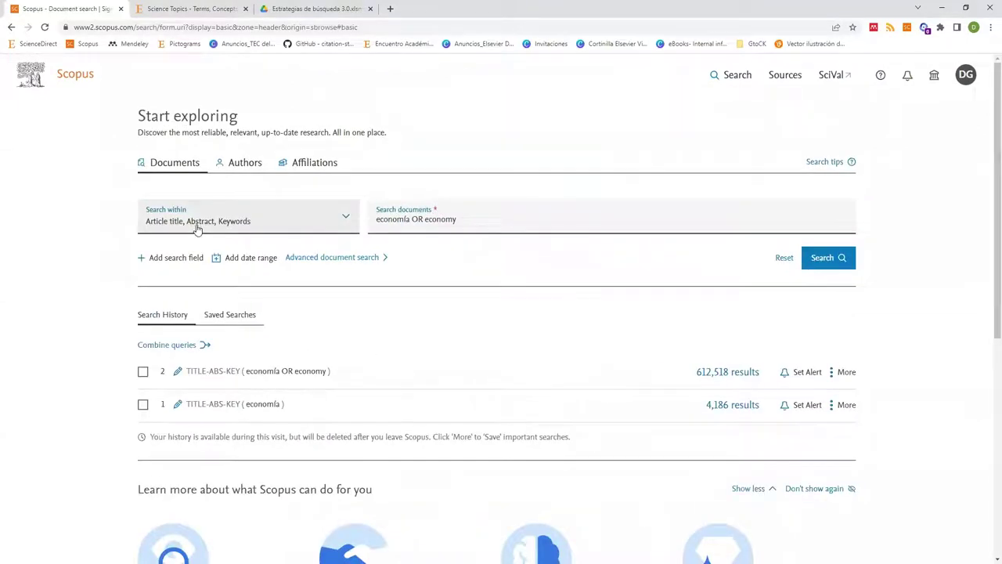
Download Estrategias de búsqueda 3.0.xlsm from Google Drive and open it in Excel with editing enabled, dismissing the macro security notice
left_click(301, 9)
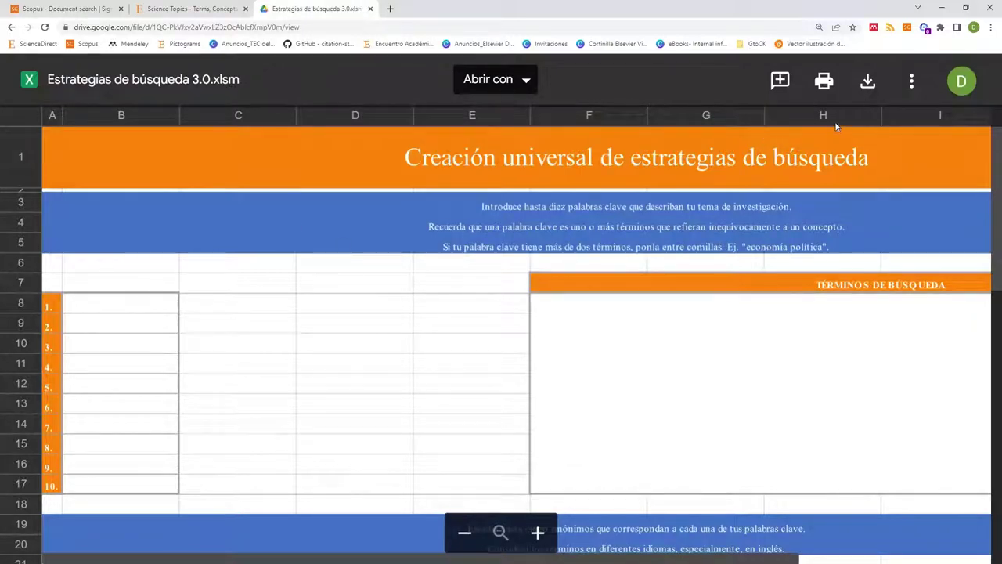
left_click(868, 81)
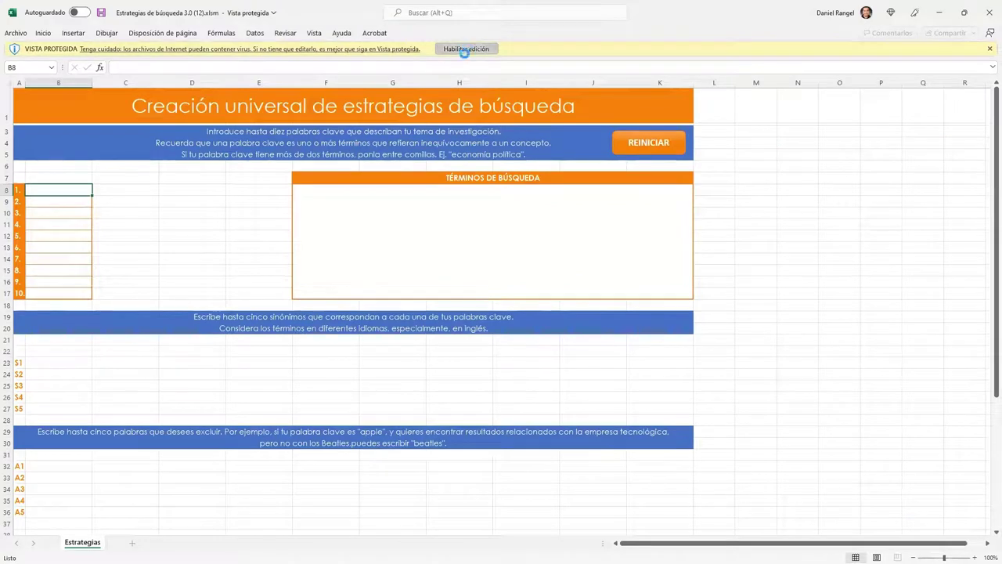
left_click(465, 50)
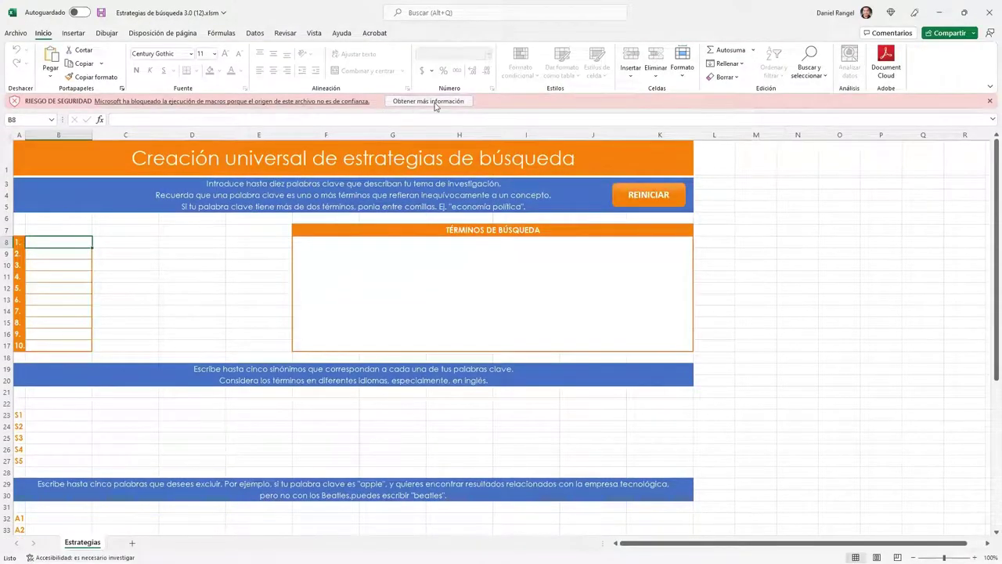
left_click(989, 101)
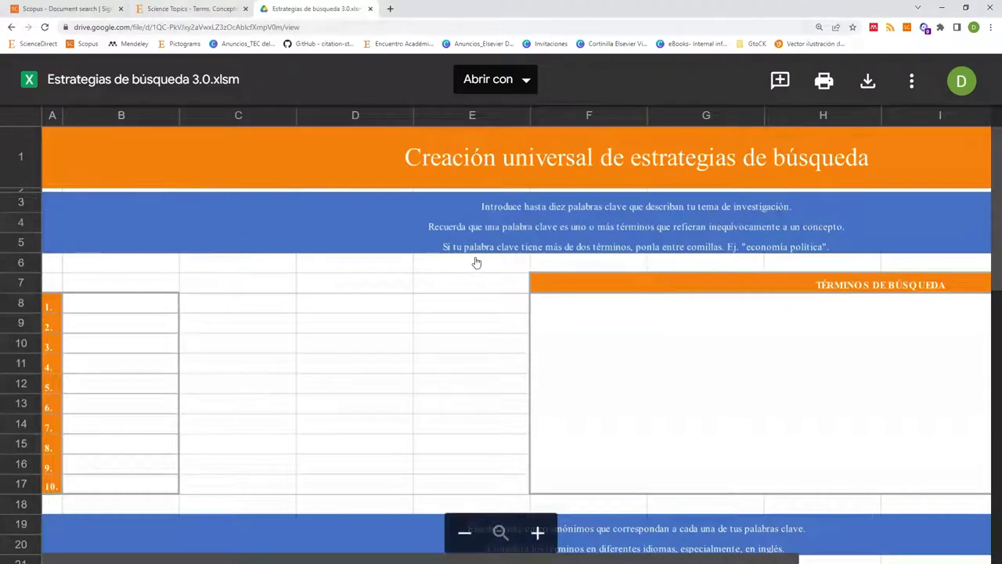
Switch back to the Scopus document search and clear the "economía OR economy" query
key("ctrl+shift+Tab")
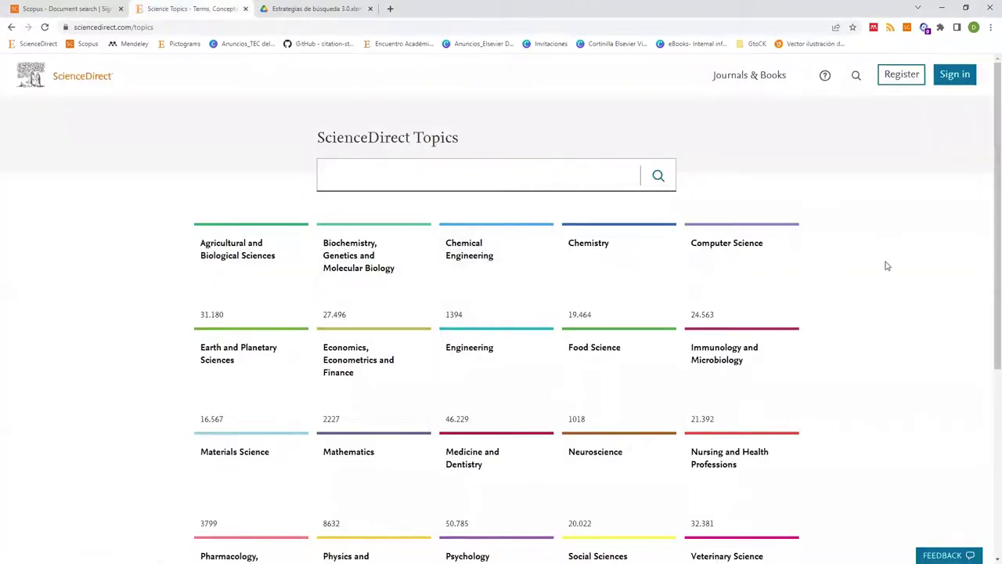
left_click(67, 9)
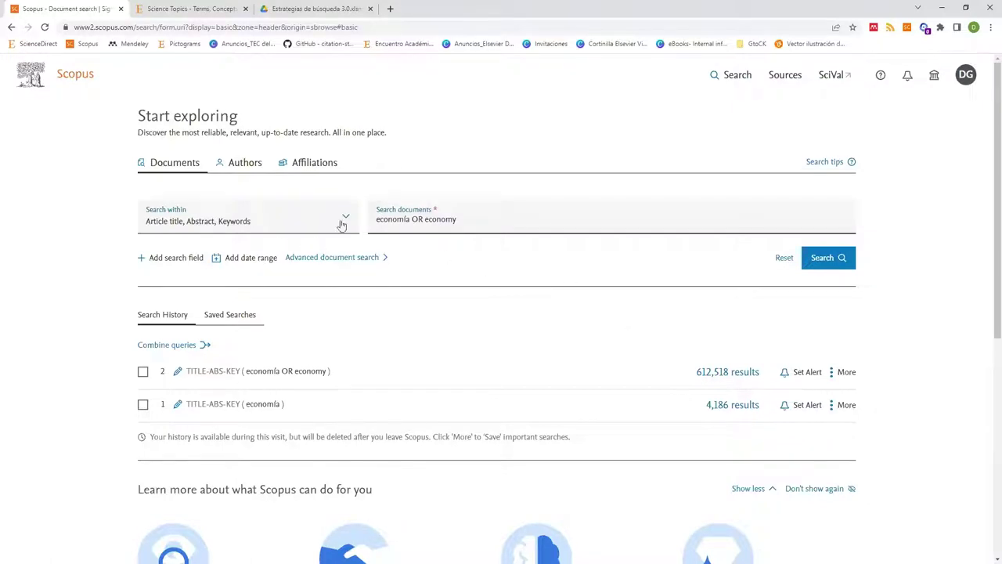
double_click(391, 219)
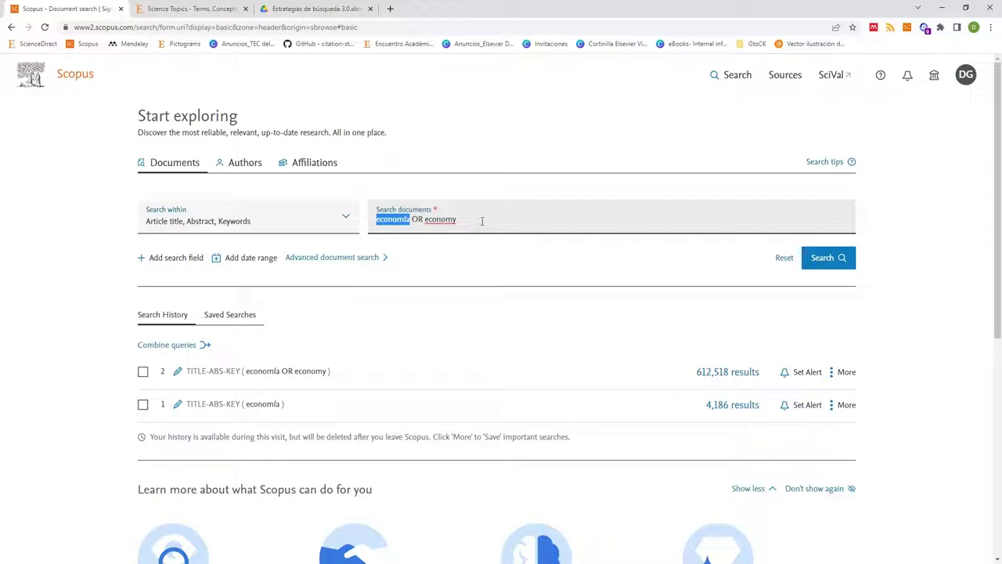
key("End")
key("ctrl+a")
key("BackSpace")
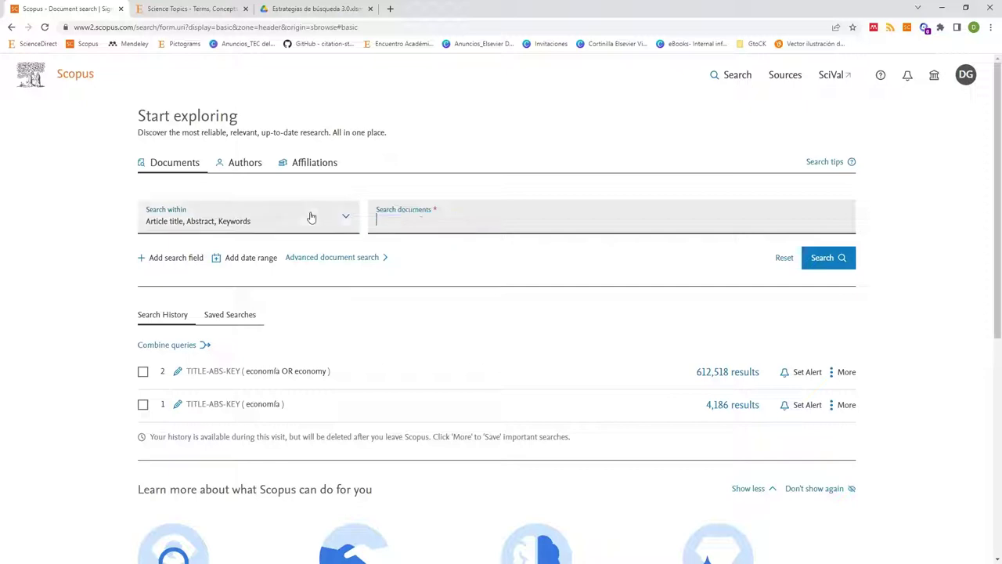
Look up the English translation in a new browser tab by searching Google for "politica monetaria en ingles"
left_click(390, 10)
type("po")
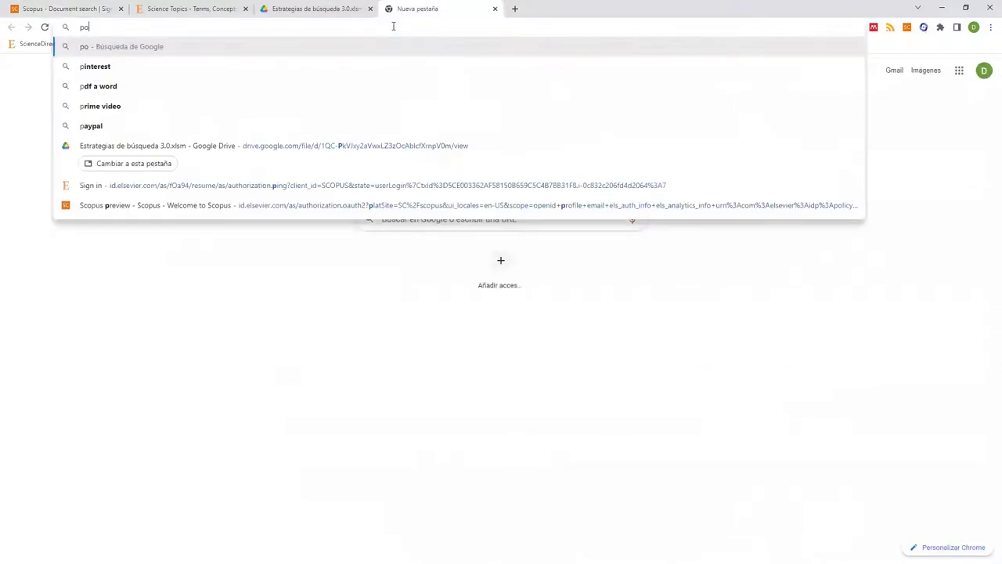
type("litica monetaria")
key("ctrl+a")
left_click(393, 26)
type("en ingles")
key("Return")
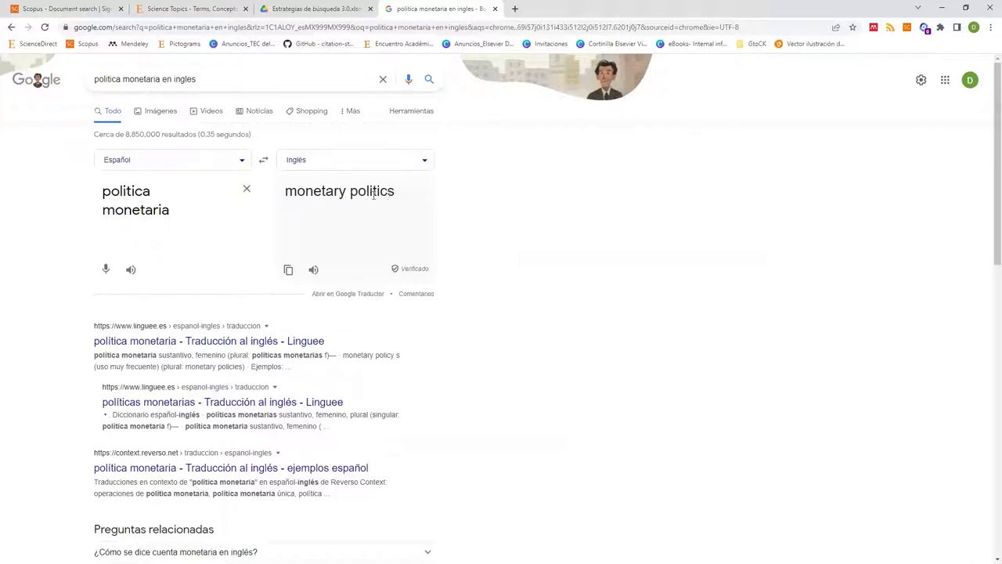
Copy the translation "monetary politics" and search for it in ScienceDirect Topics
left_click_drag(394, 192, 302, 206)
key("ctrl+c")
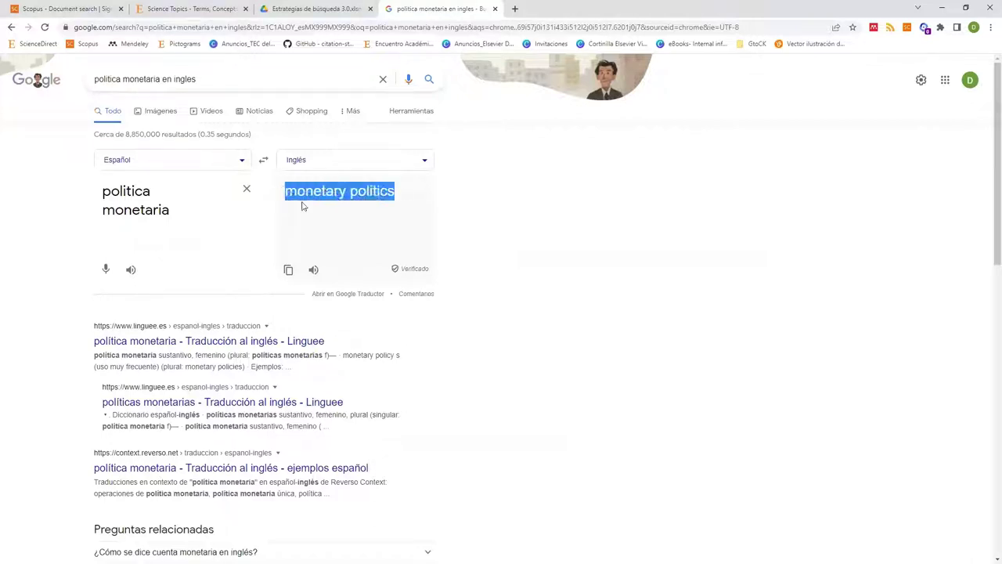
key("ctrl+2")
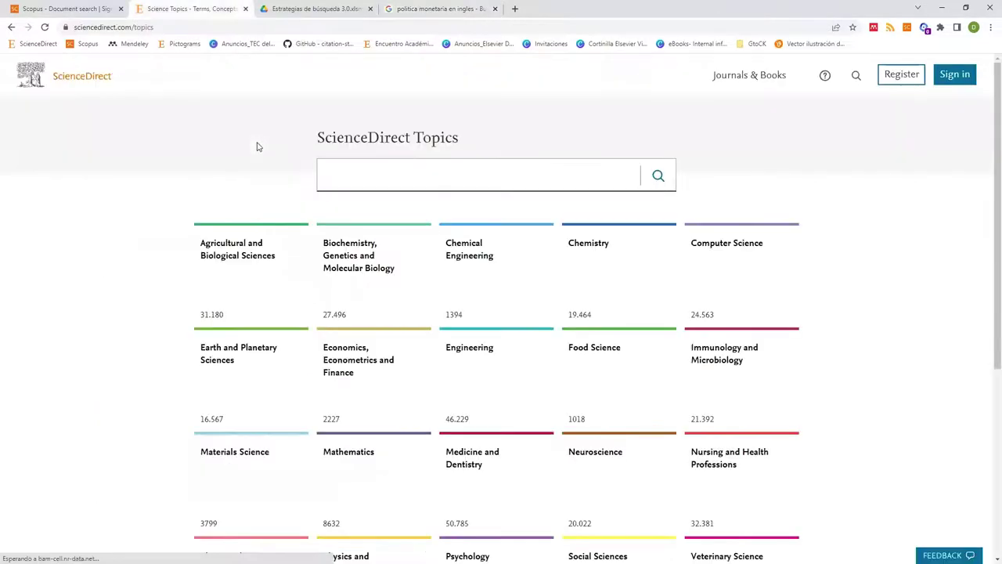
left_click(400, 169)
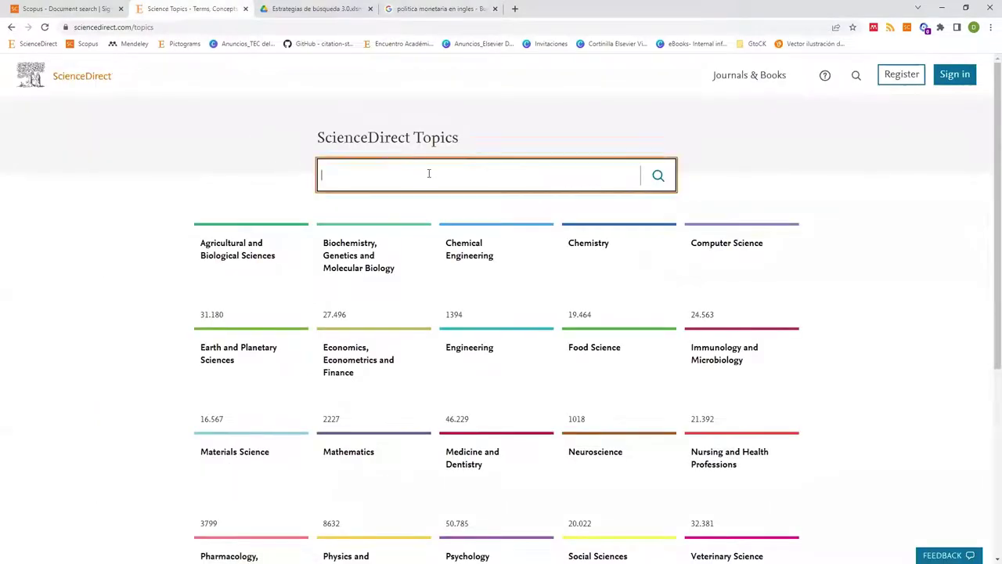
key("ctrl+v")
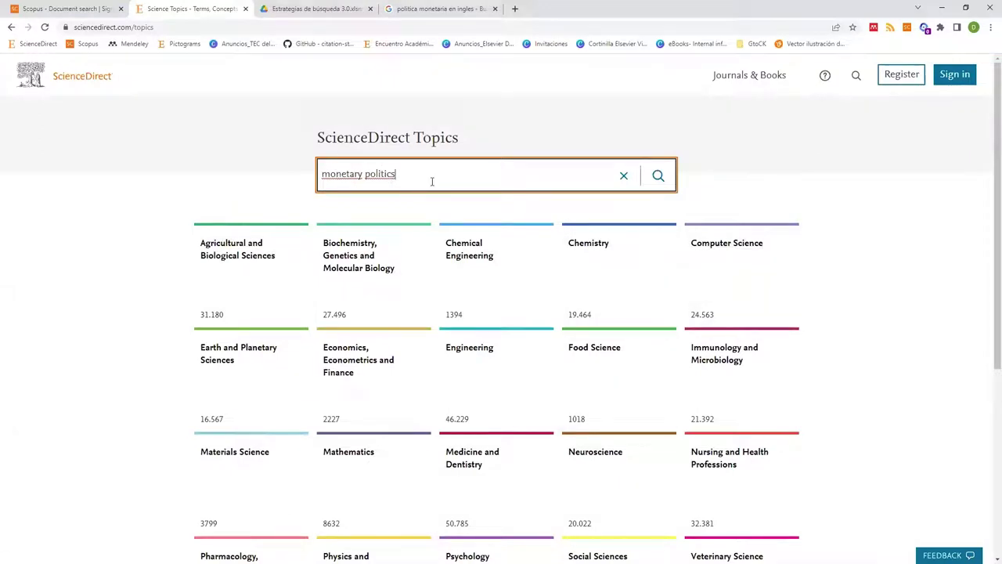
left_click(657, 177)
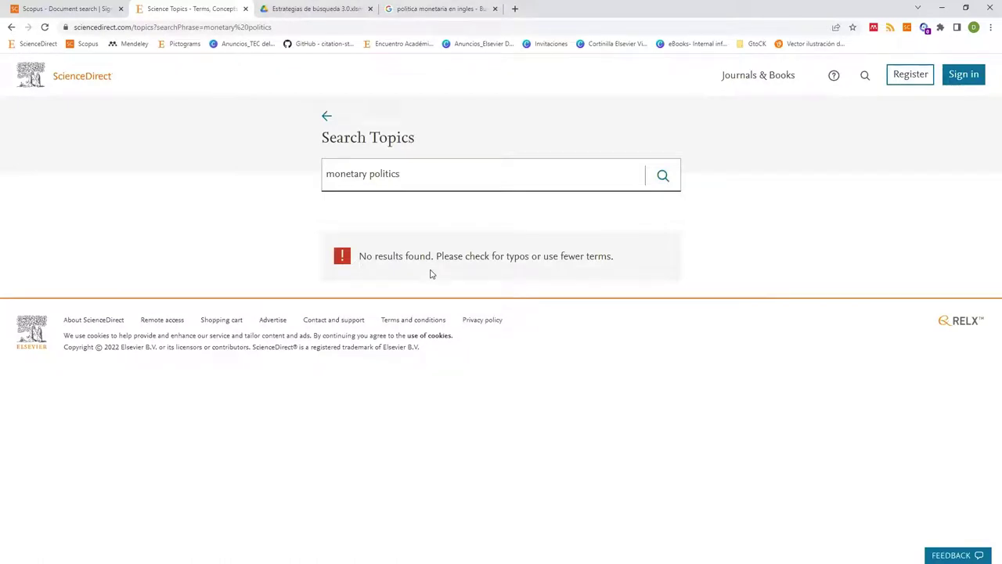
Shorten the topic query to "monetary poli" and run the ScienceDirect Topics search again
left_click(398, 175)
left_click(414, 174)
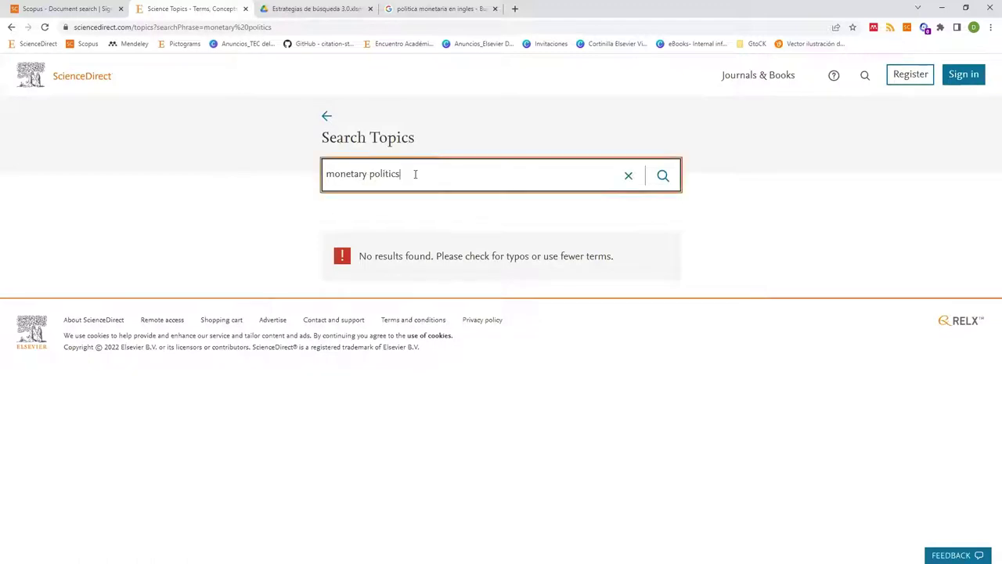
key("BackSpace")
key("BackSpace")
key("BackSpace")
key("BackSpace")
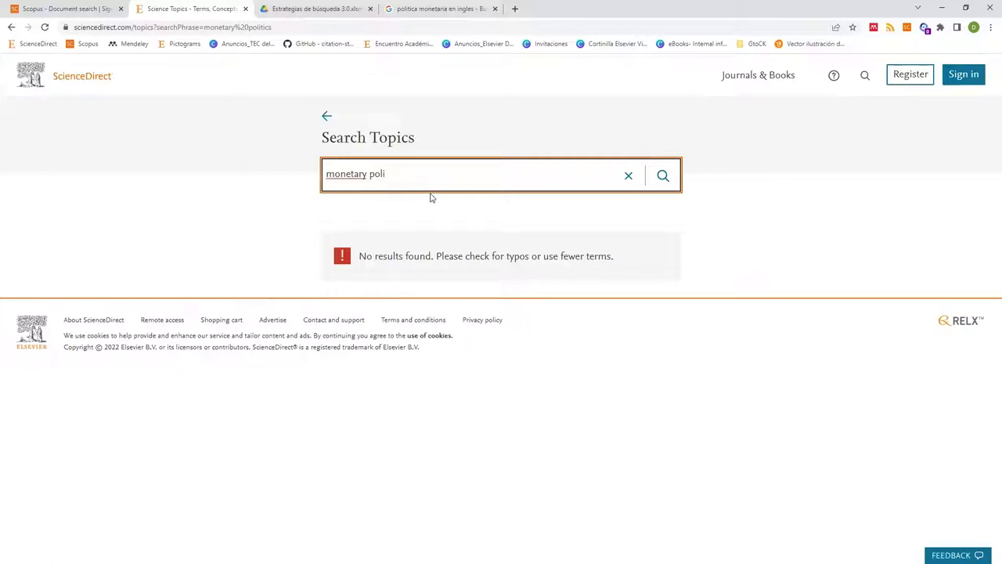
left_click(662, 178)
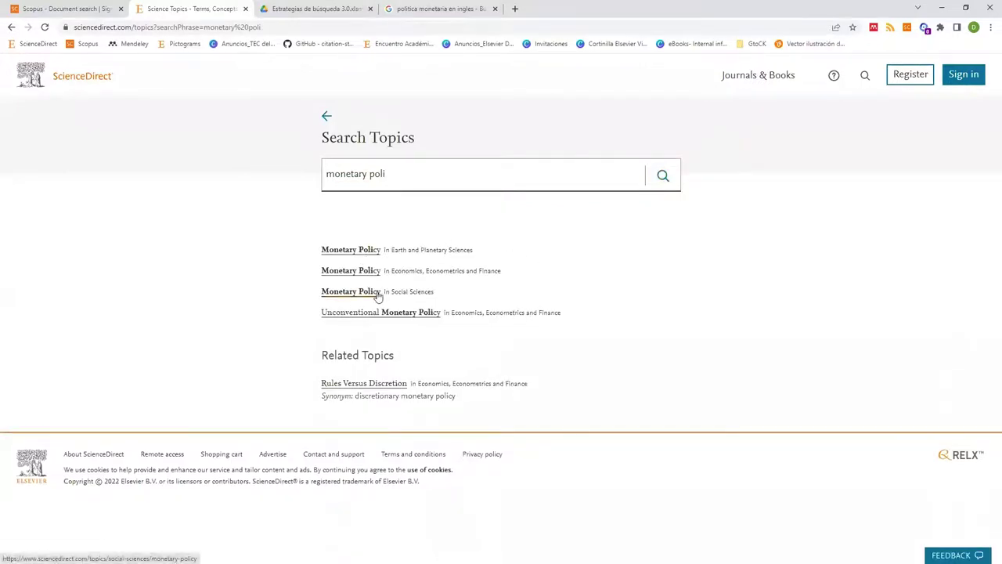
Open the Monetary Policy topic listed under Economics, Econometrics and Finance in the ScienceDirect topic results
left_click(458, 10)
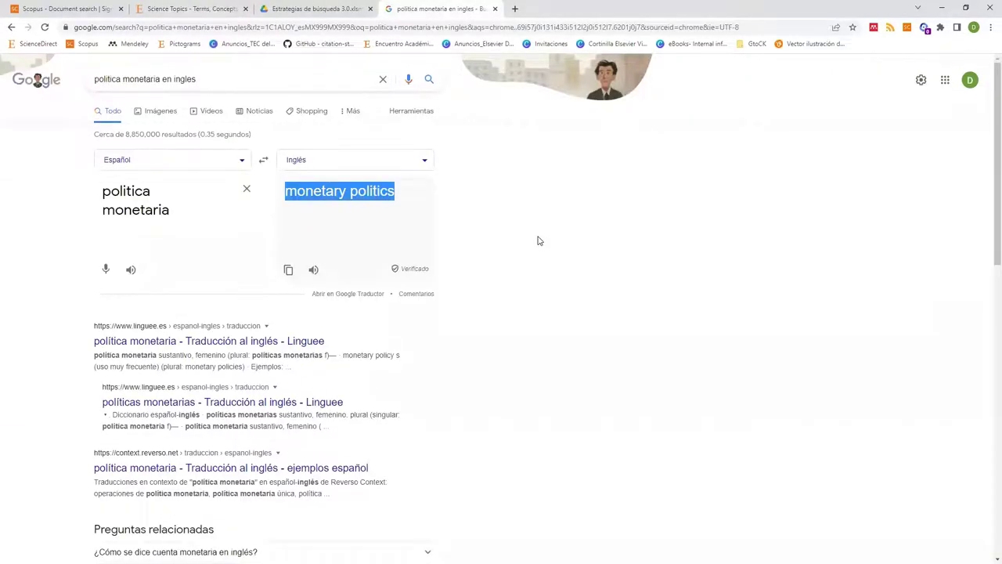
left_click(231, 14)
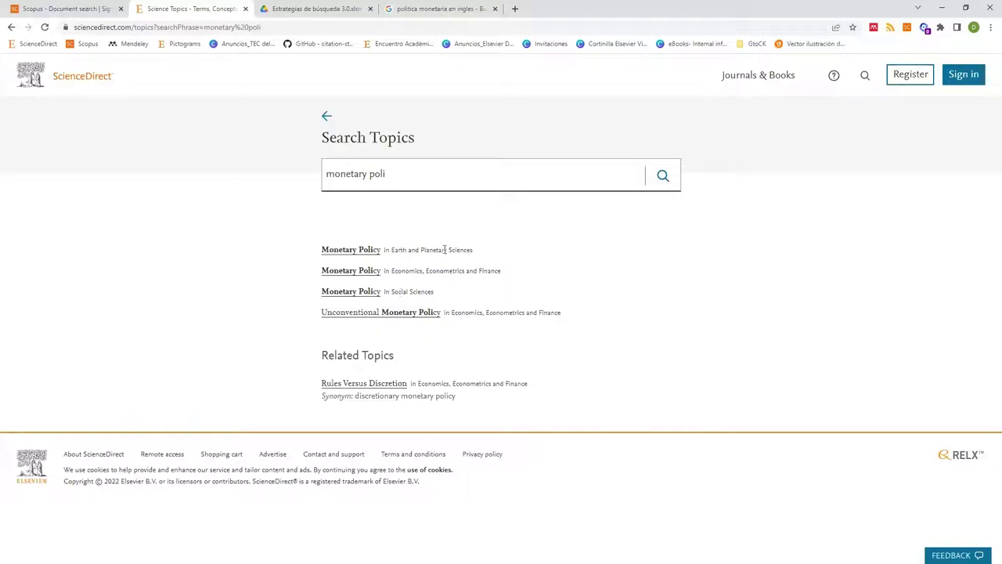
left_click_drag(444, 250, 398, 251)
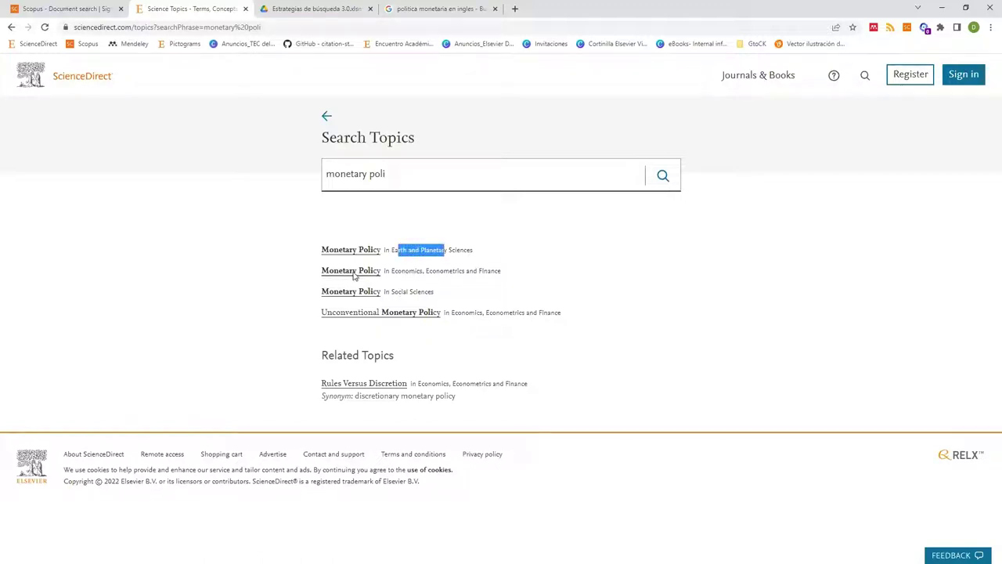
left_click(353, 273)
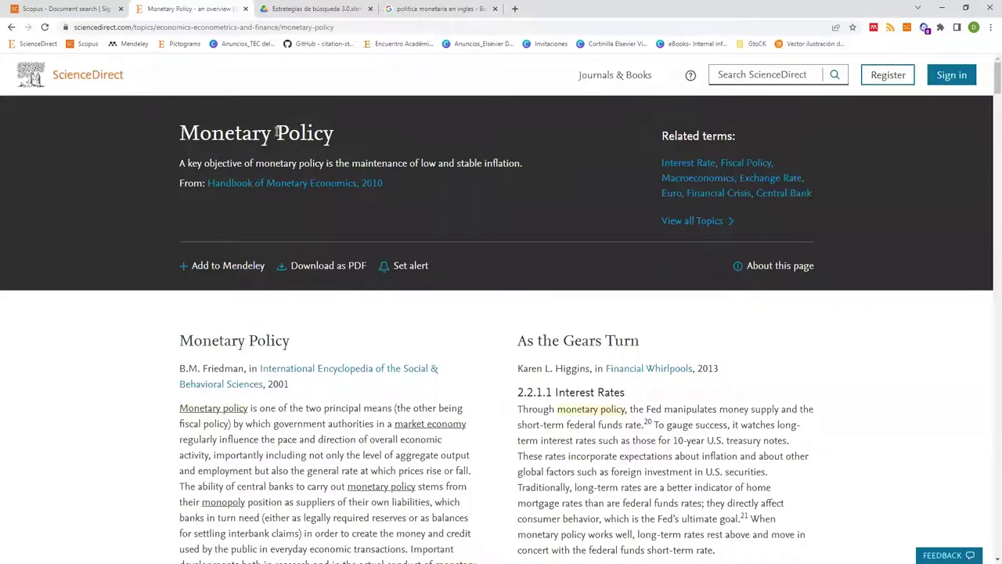
Review the Monetary Policy topic page, examining its title, definition, related terms and book excerpts
left_click_drag(180, 133, 348, 132)
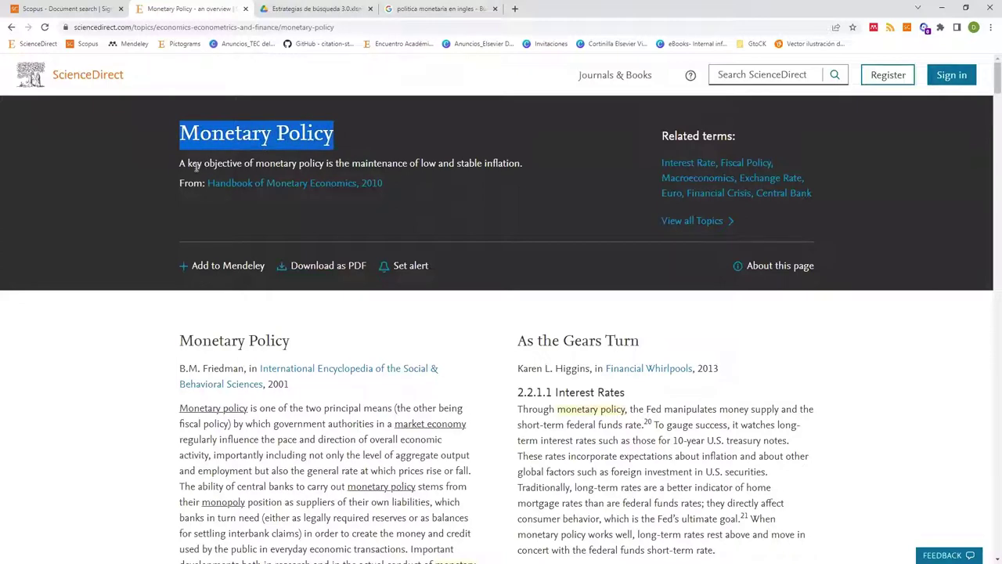
left_click_drag(188, 163, 454, 163)
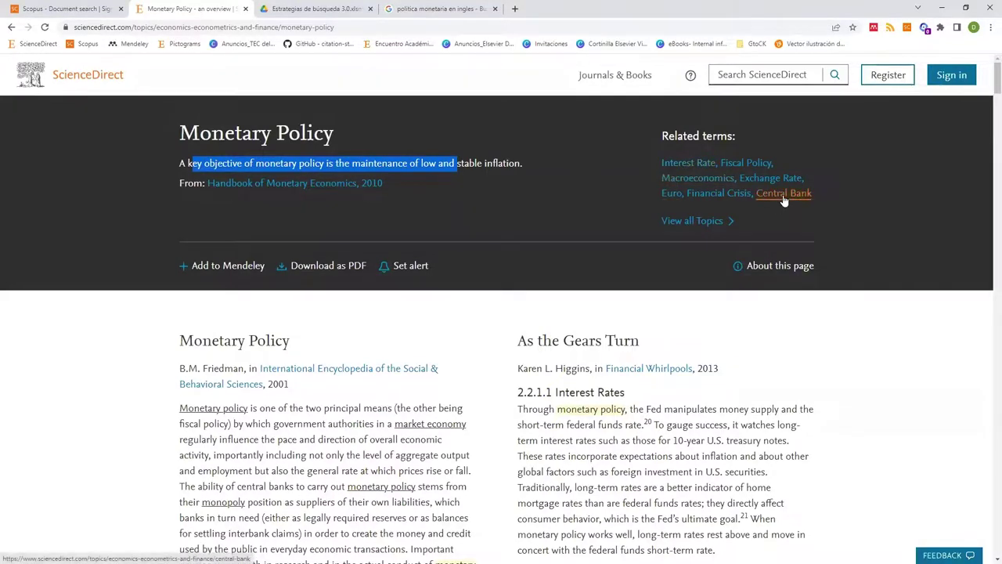
scroll(432, 295, "down", 2)
scroll(545, 299, "down", 3)
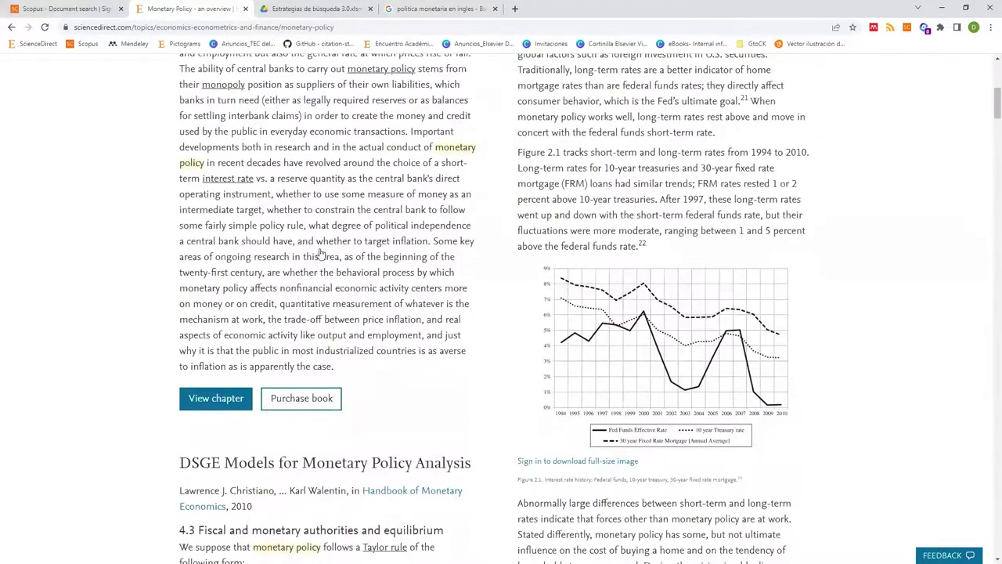
scroll(575, 344, "down", 2)
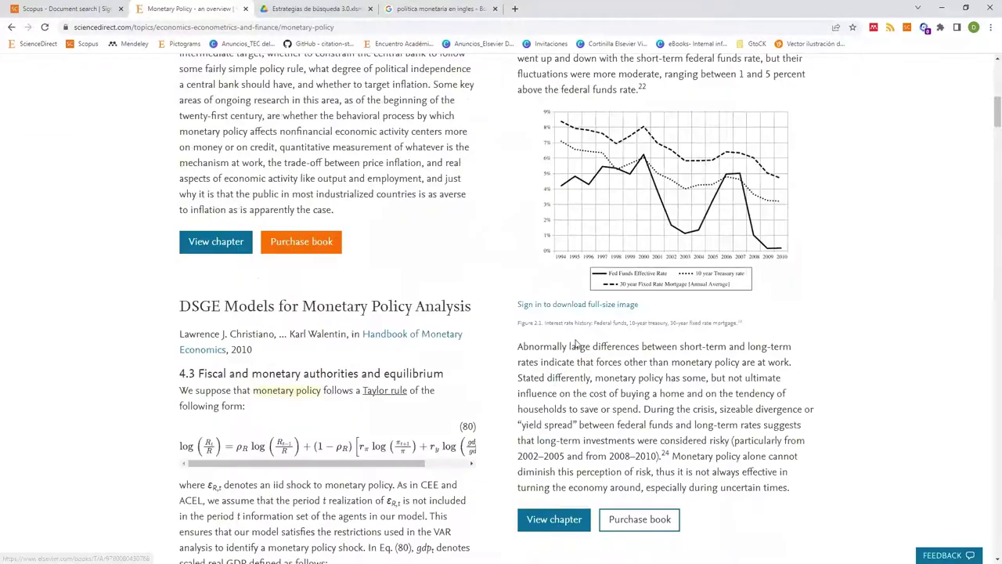
scroll(576, 344, "down", 7)
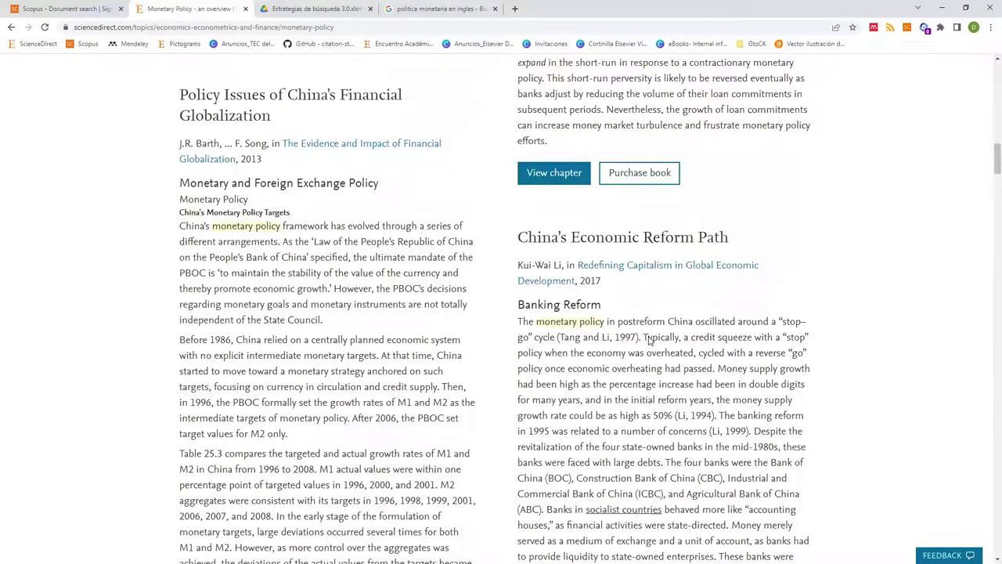
scroll(648, 340, "up", 10)
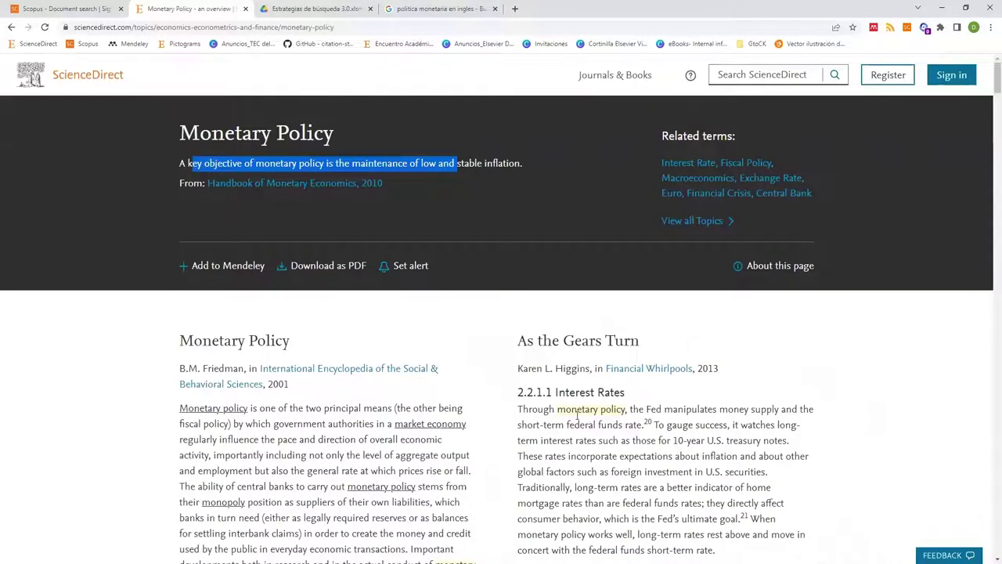
scroll(577, 416, "down", 1)
scroll(313, 356, "down", 5)
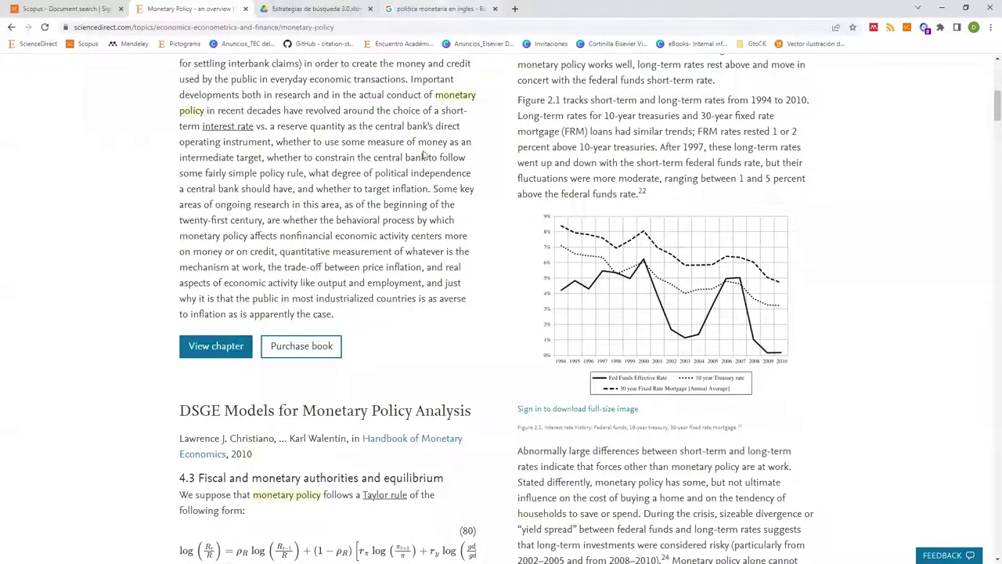
Switch to the Excel search strategy workbook and enter "política monetaria" in quotation marks as the first keyword
key("ctrl+4")
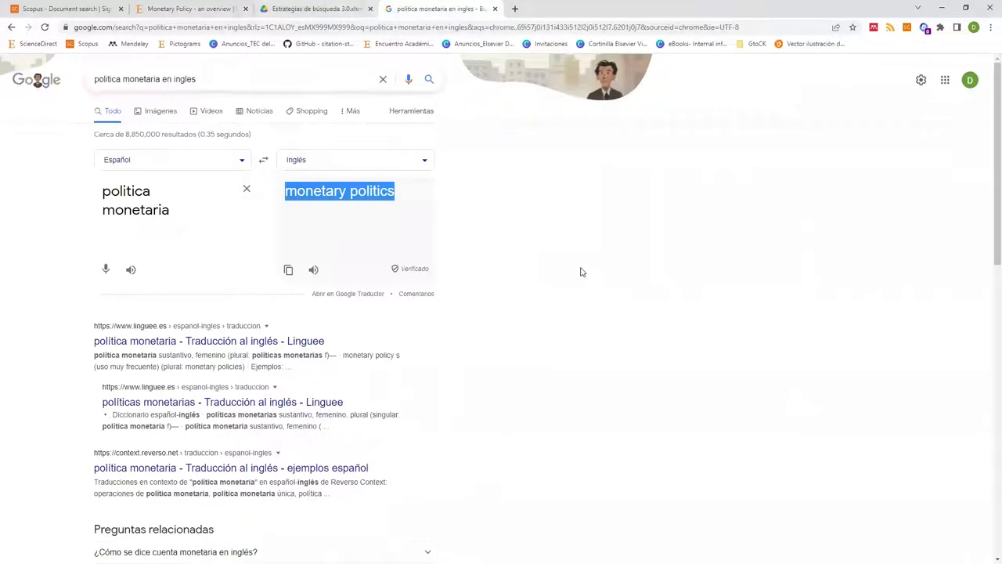
key("alt+Tab")
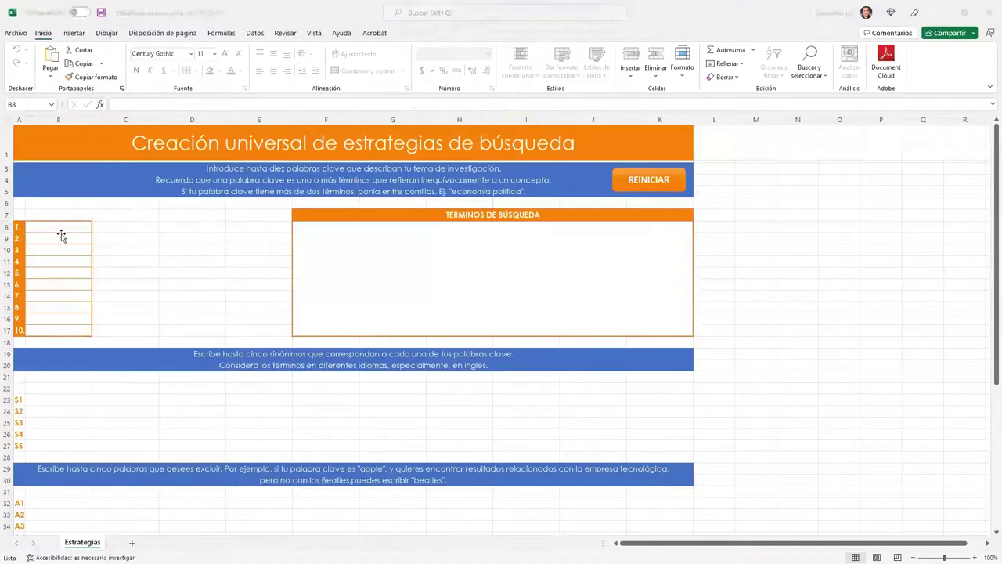
key("alt+Tab")
left_click_drag(62, 228, 60, 329)
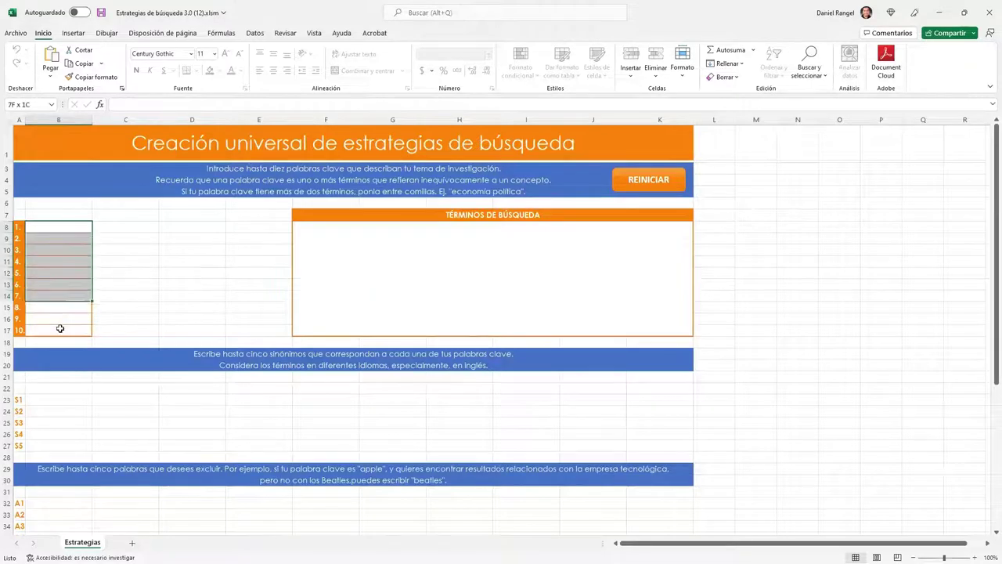
left_click(67, 228)
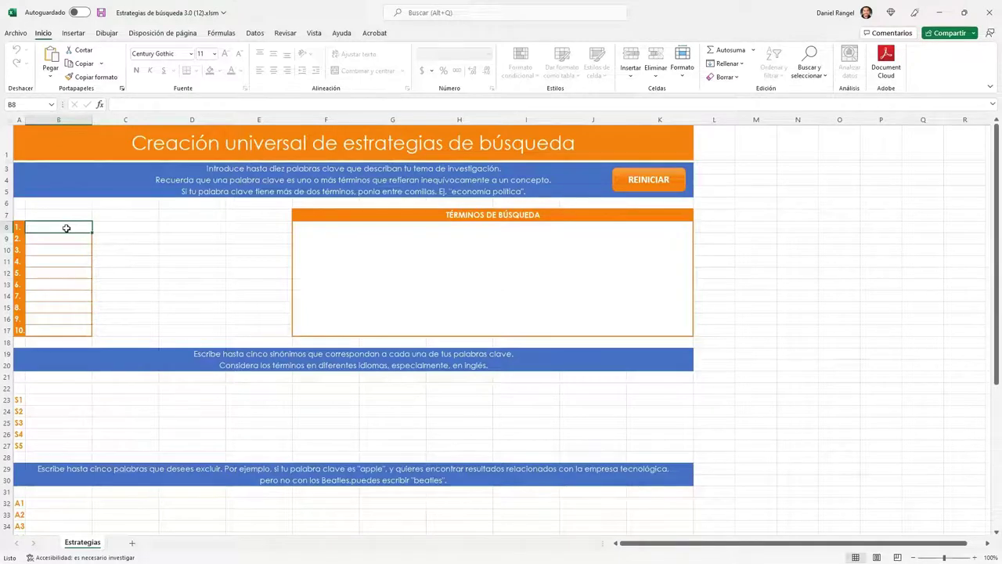
type("\"política monetaria")
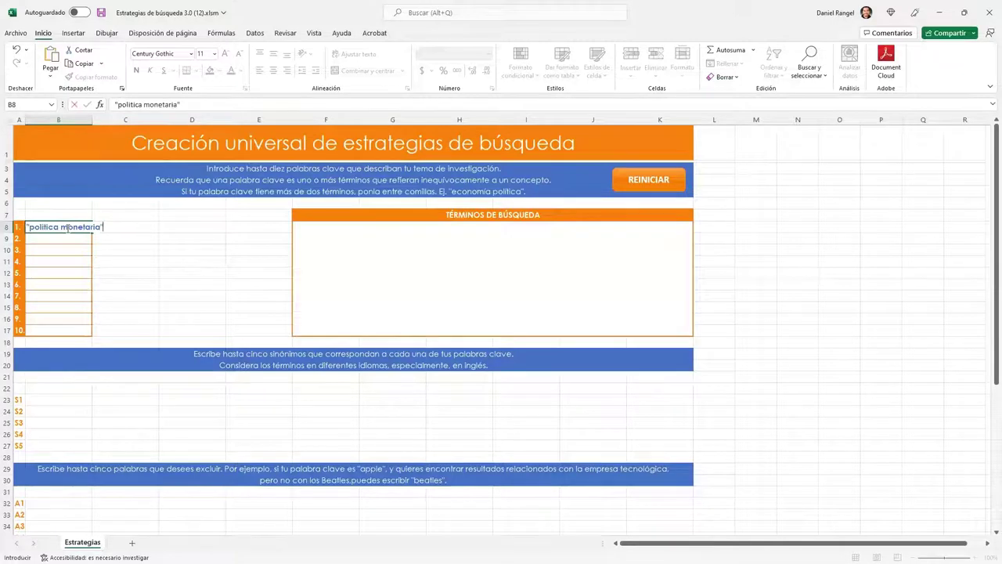
key("Return")
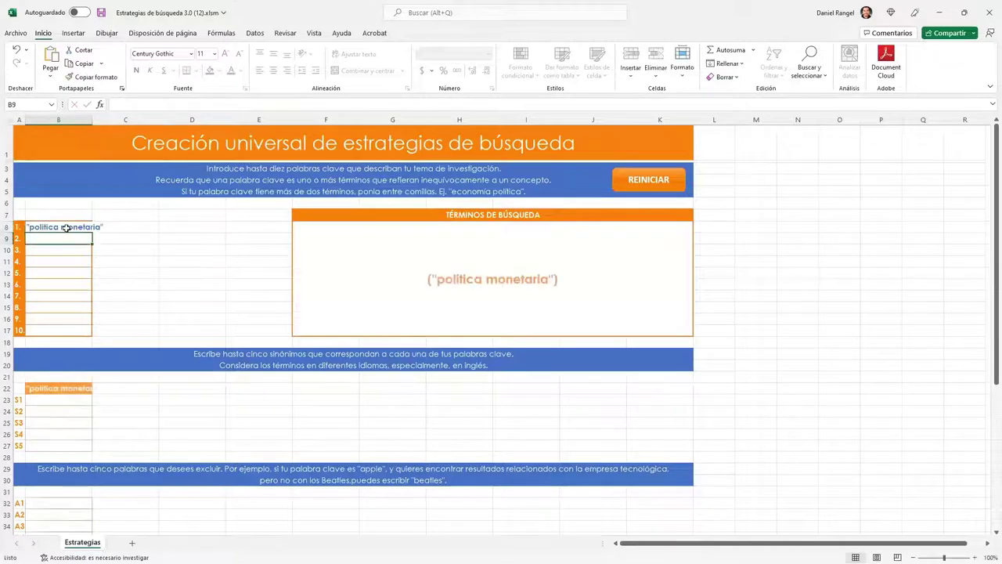
Start entering the English synonym, beginning with "monetar, in row S1 under the first keyword
left_click(70, 226)
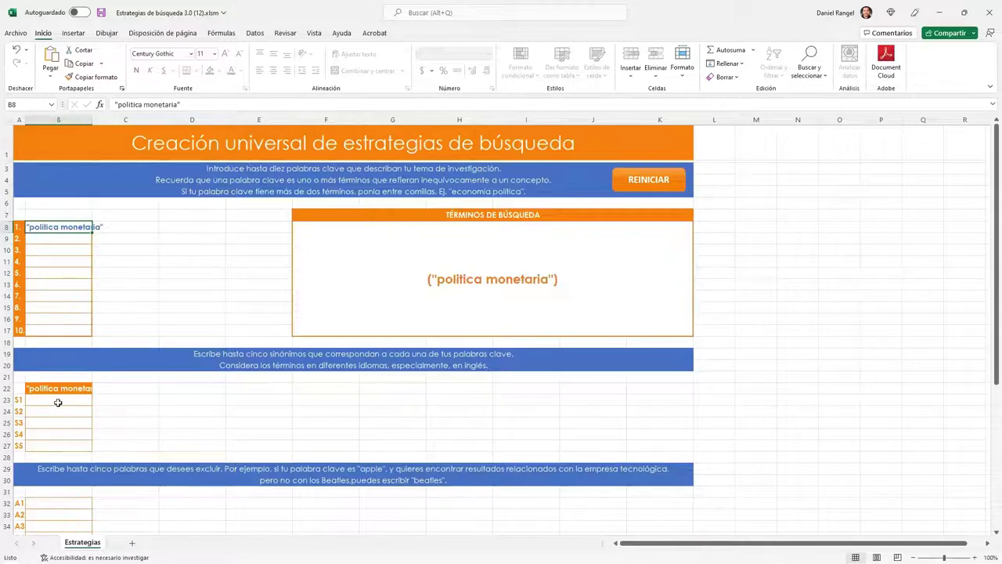
left_click_drag(61, 400, 67, 446)
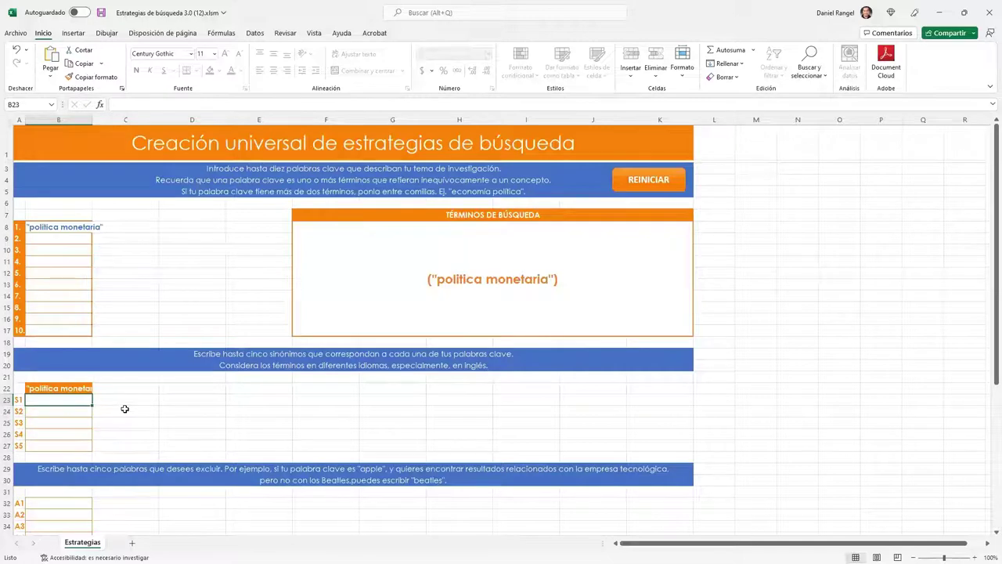
type("\"monetar")
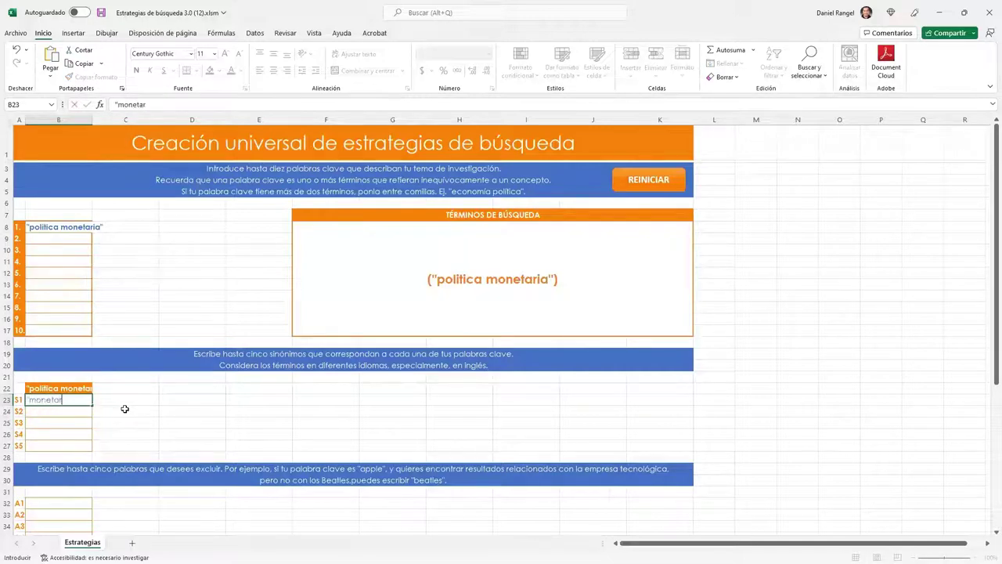
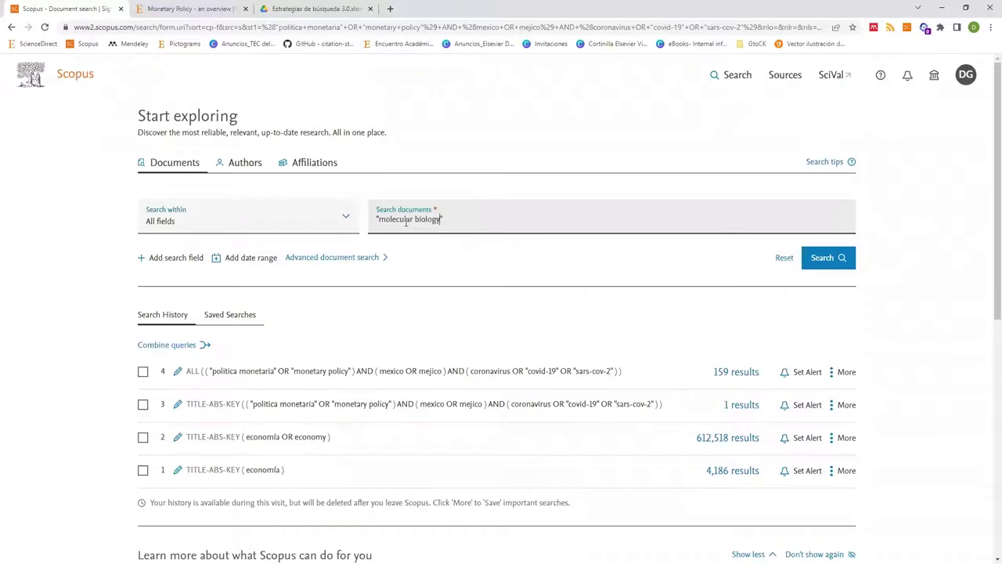
Complete the Scopus query as "molecular biology" AND "clinical diagnosis" and run the search in all fields
type("clinical diagnosis\"")
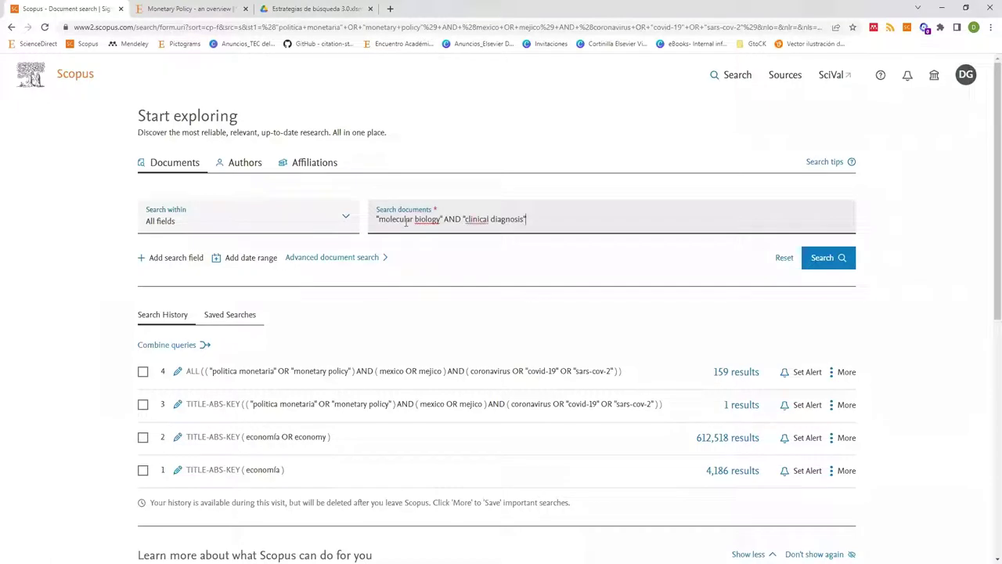
left_click(841, 267)
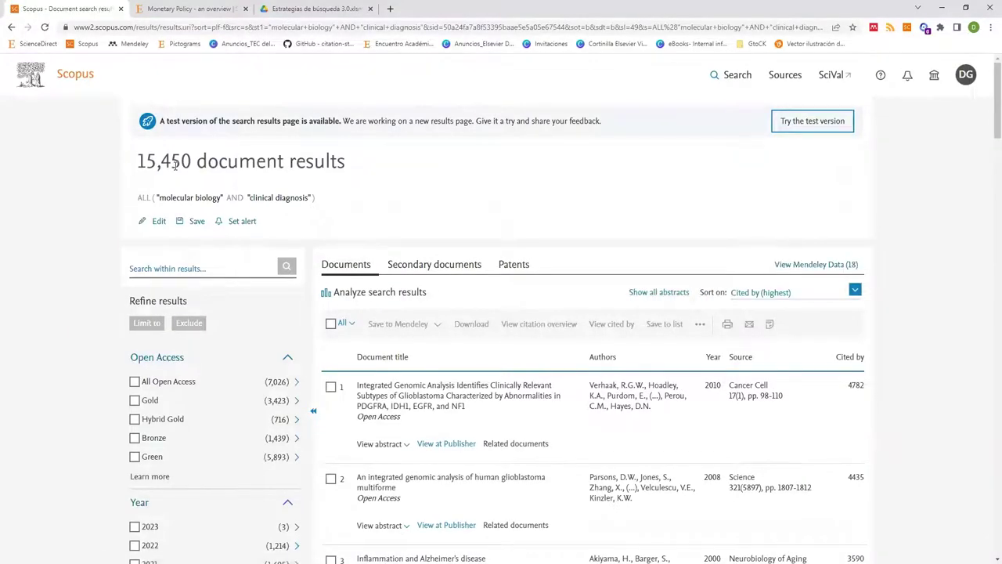
left_click_drag(155, 197, 318, 204)
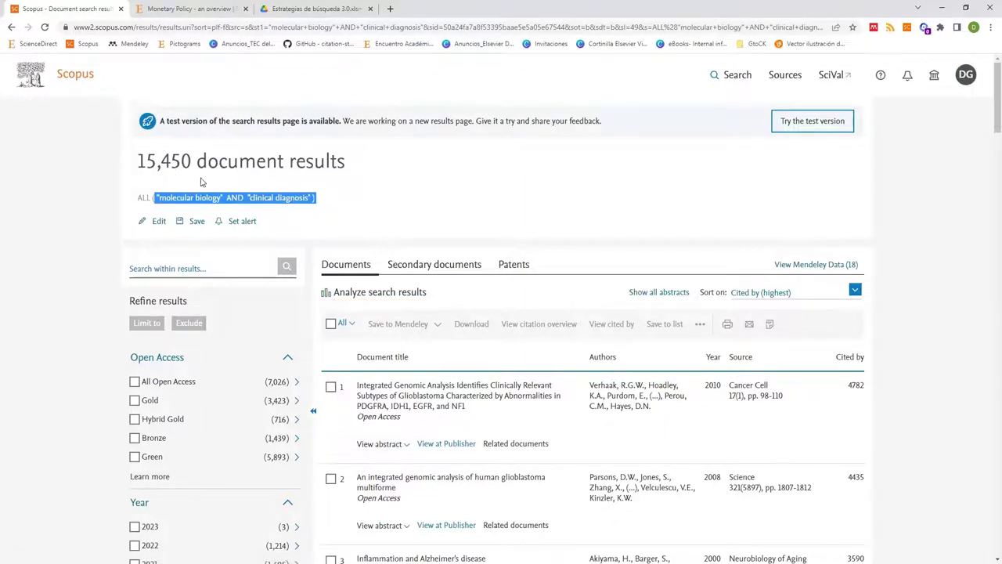
Check the citation counts and publication years of the first results, and sort the list by Date (newest)
scroll(904, 382, "down", 2)
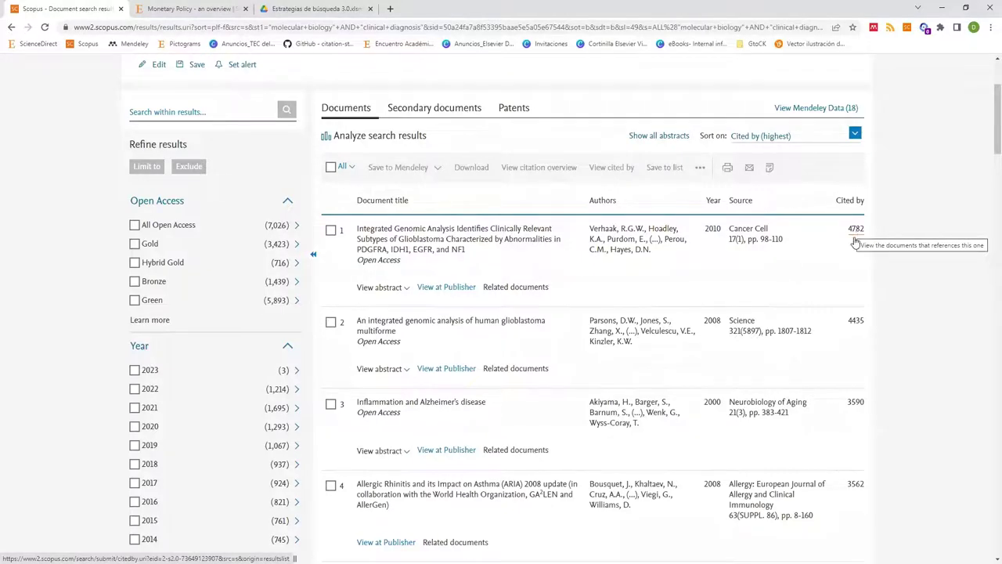
scroll(311, 190, "up", 2)
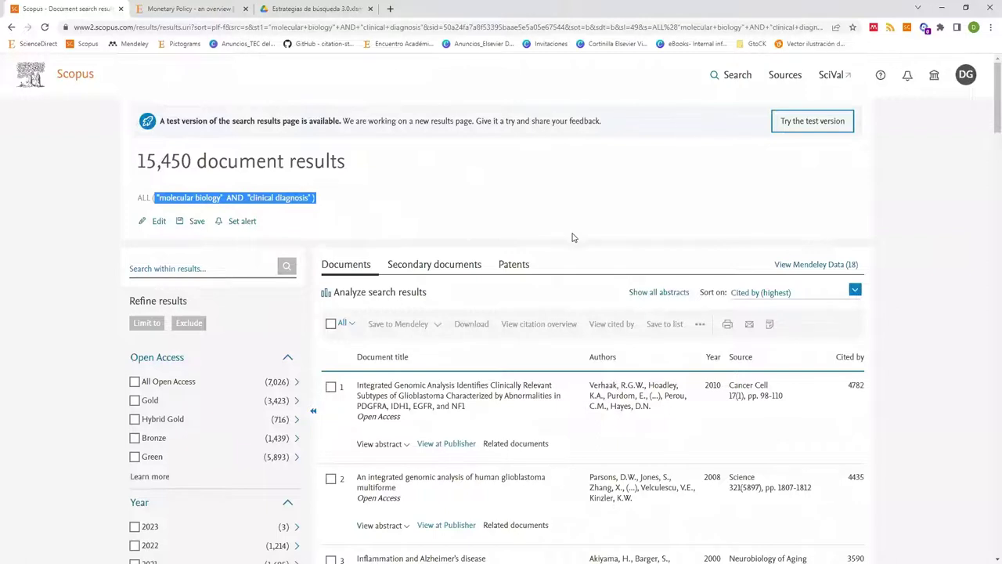
scroll(572, 237, "down", 3)
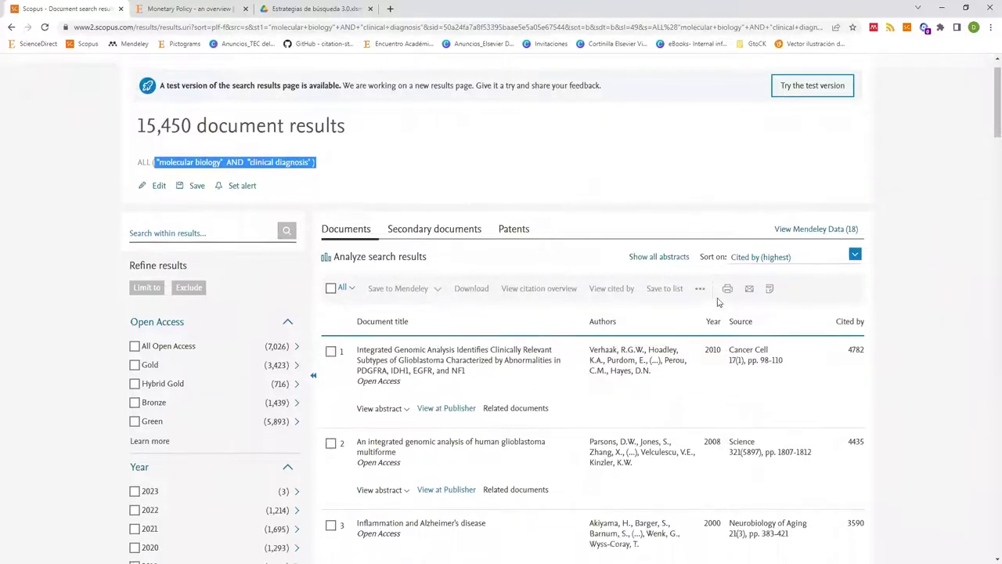
double_click(712, 228)
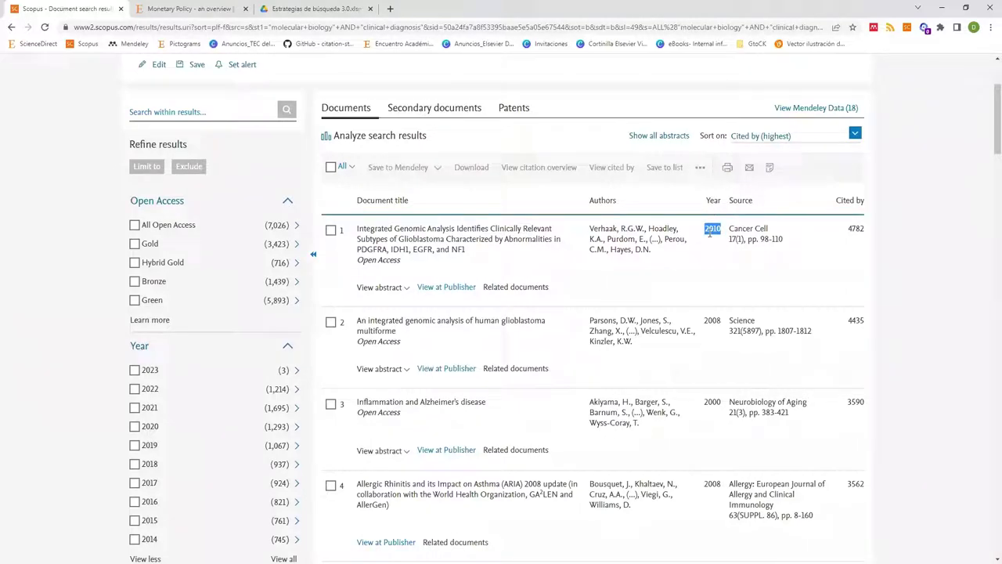
scroll(796, 238, "up", 1)
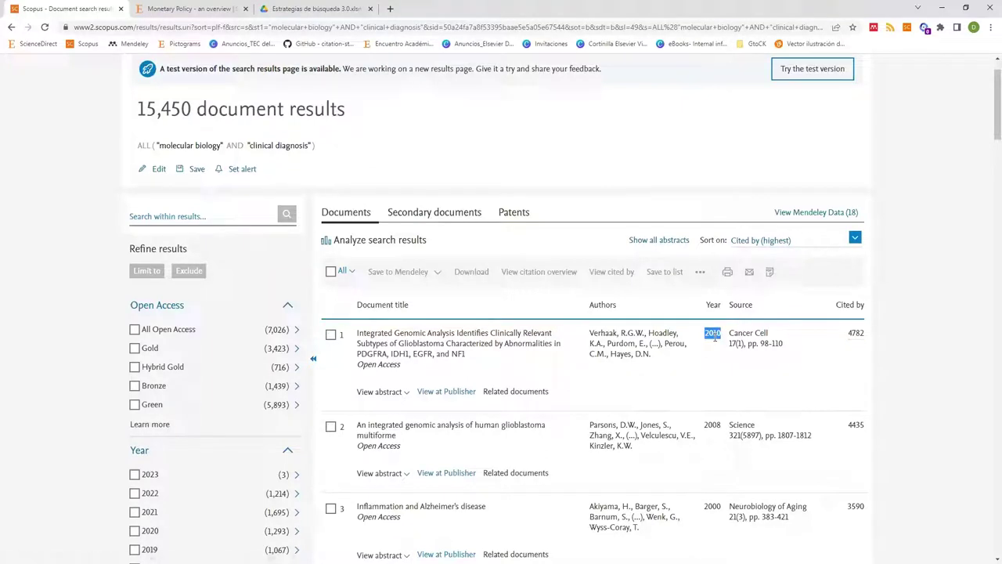
left_click(830, 240)
left_click(785, 258)
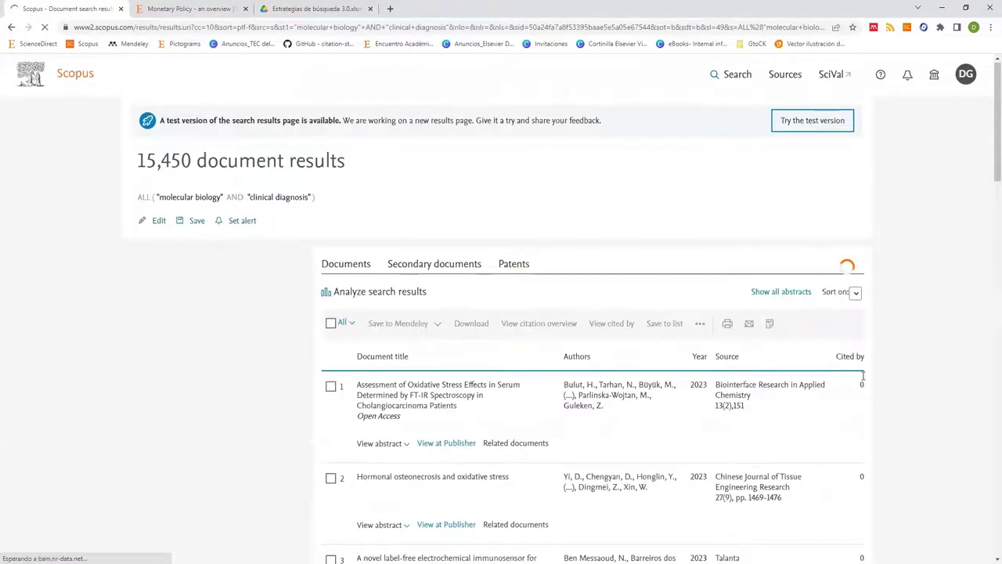
Browse the date-sorted documents and refinement filters, and sort the results by Cited by (highest)
scroll(863, 379, "down", 2)
scroll(864, 376, "down", 5)
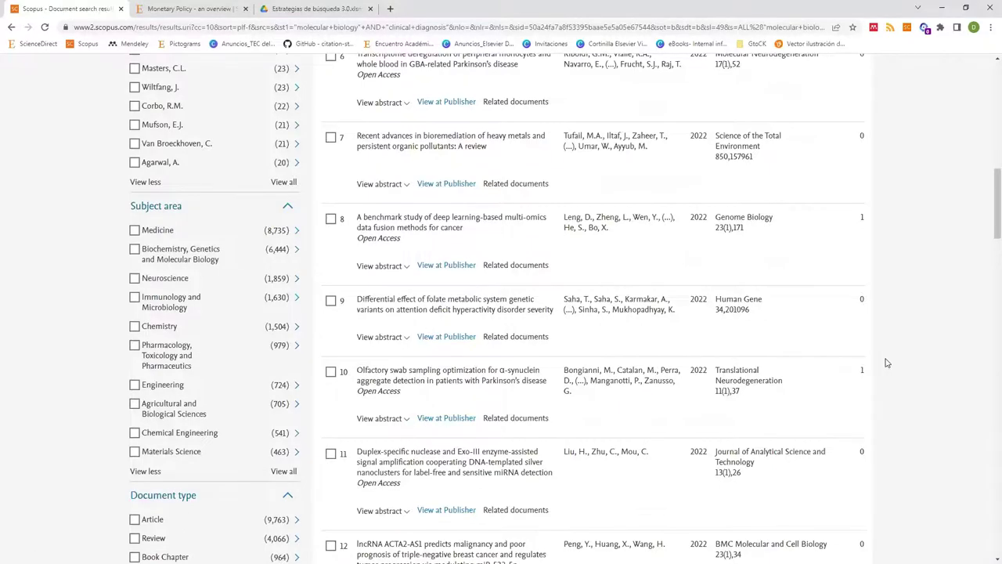
scroll(886, 362, "down", 14)
scroll(881, 364, "down", 2)
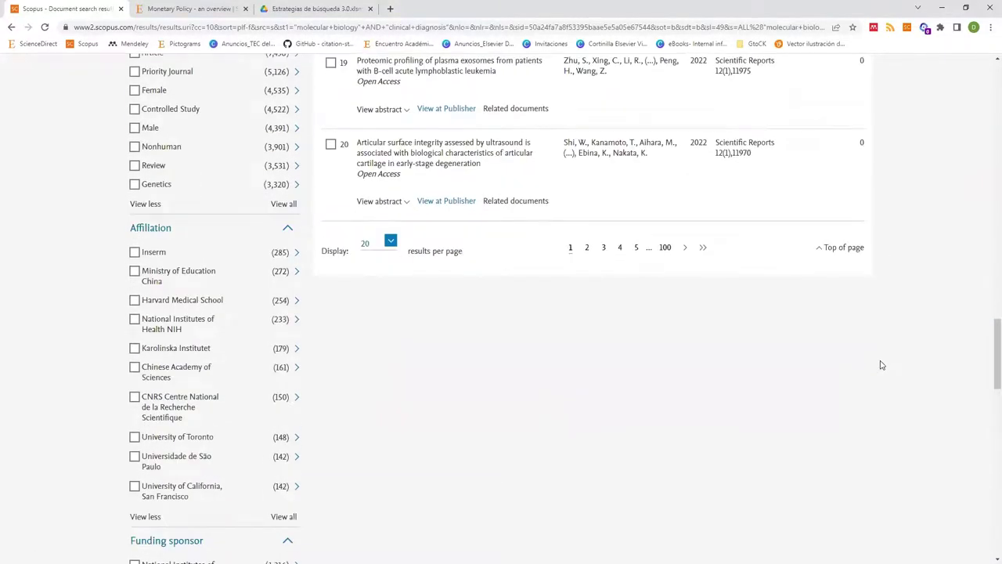
scroll(880, 364, "up", 10)
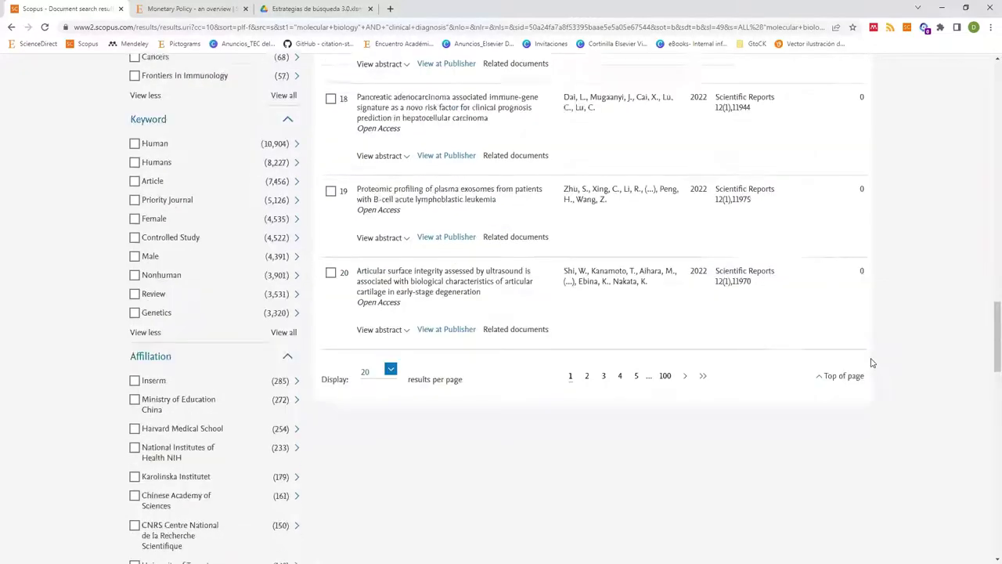
scroll(872, 362, "up", 10)
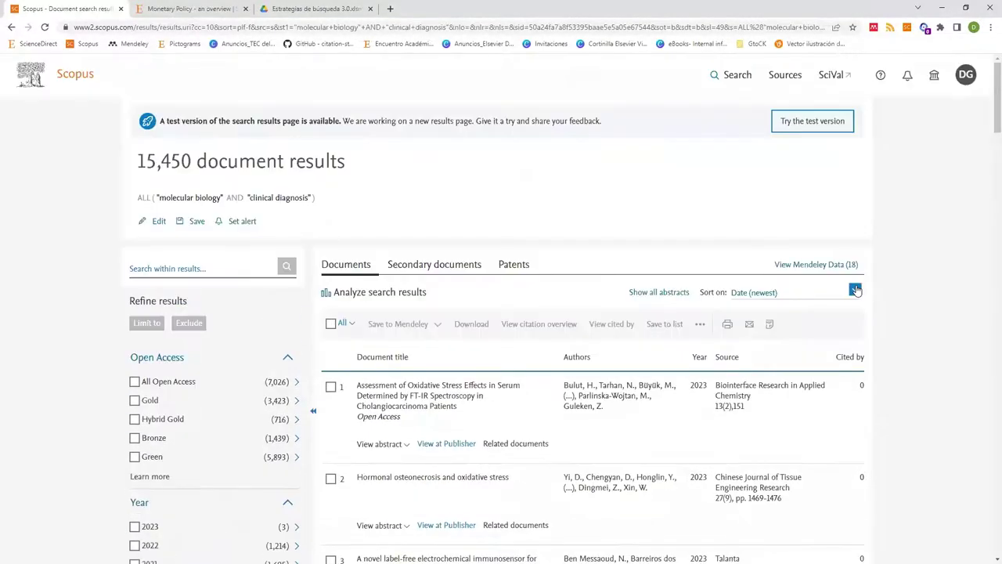
left_click(855, 290)
key("Down")
key("Return")
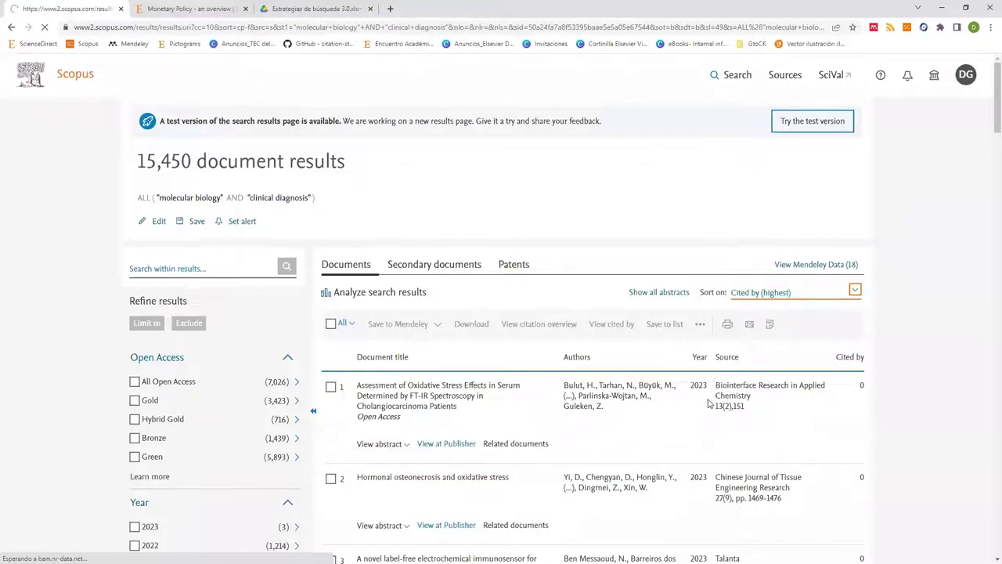
Mark the years 2023, 2022 and 2021 in the Year filter of the citation-sorted results
scroll(772, 197, "down", 1)
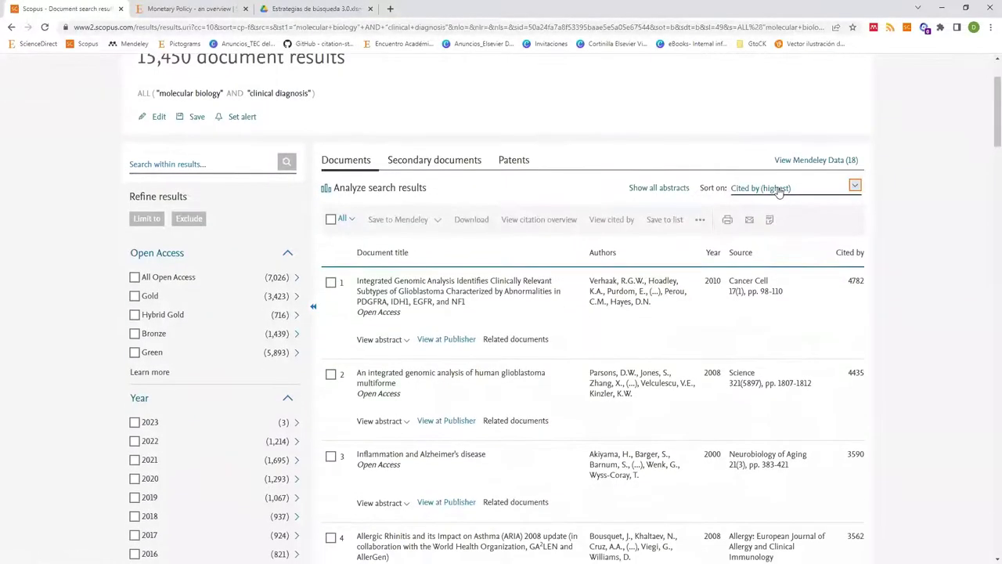
scroll(352, 270, "down", 2)
left_click(134, 266)
left_click(135, 302)
left_click(135, 284)
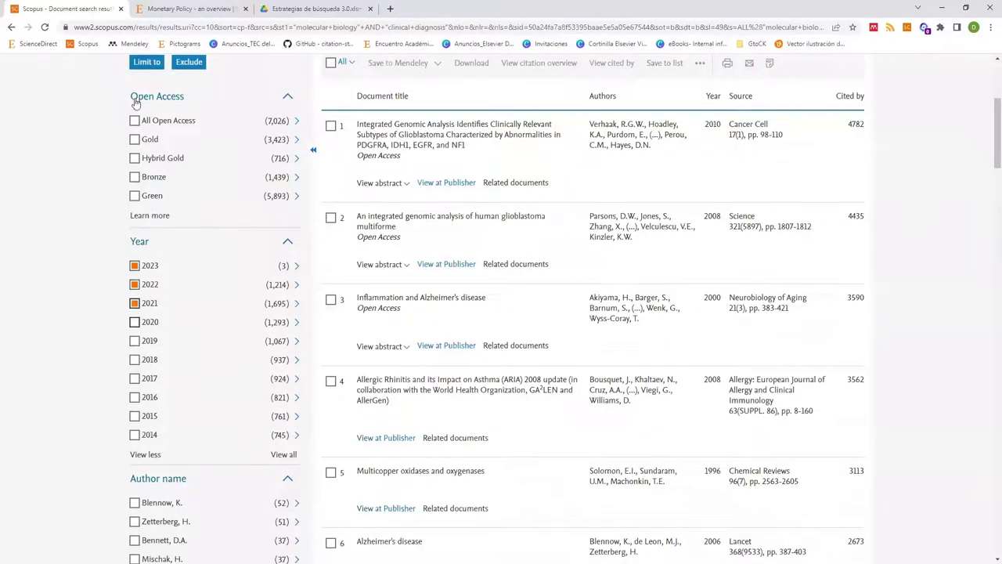
left_click(155, 65)
Open "Quantification of mRNA using real-time RT-PCR" and "Long noncoding RNA and cancer: A new paradigm" in separate tabs, and close the Monetary Policy and spreadsheet tabs
scroll(933, 331, "down", 5)
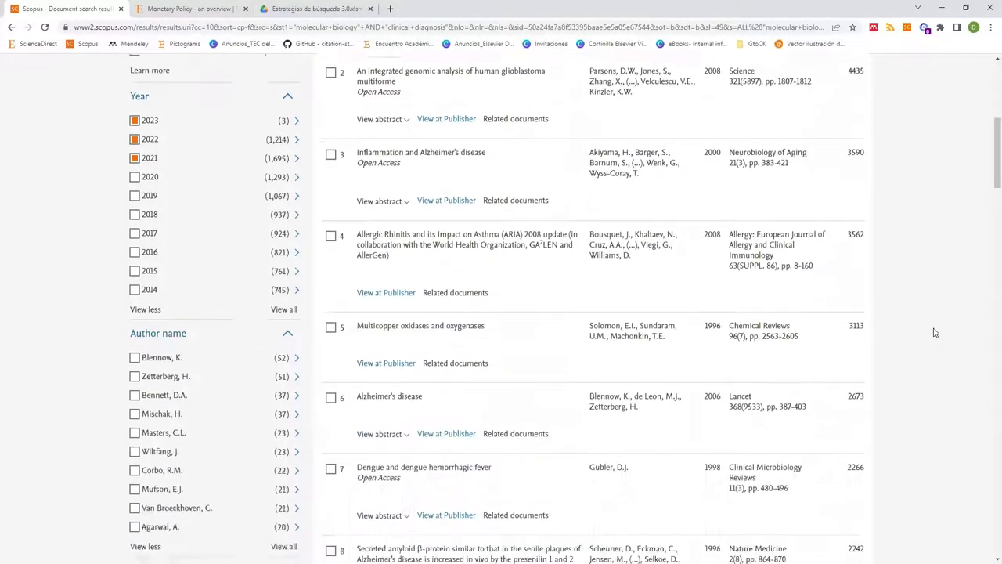
scroll(934, 332, "down", 2)
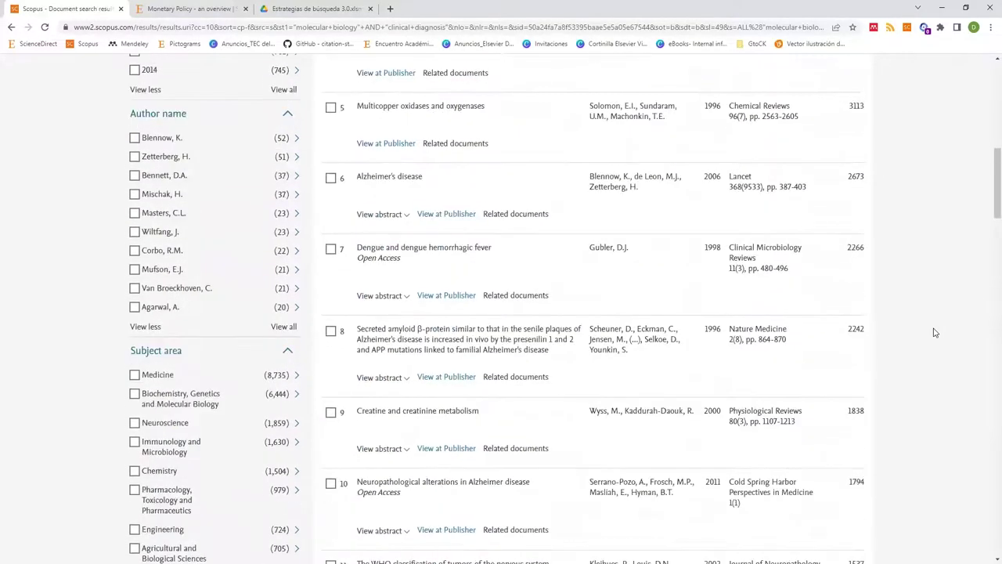
scroll(885, 357, "down", 3)
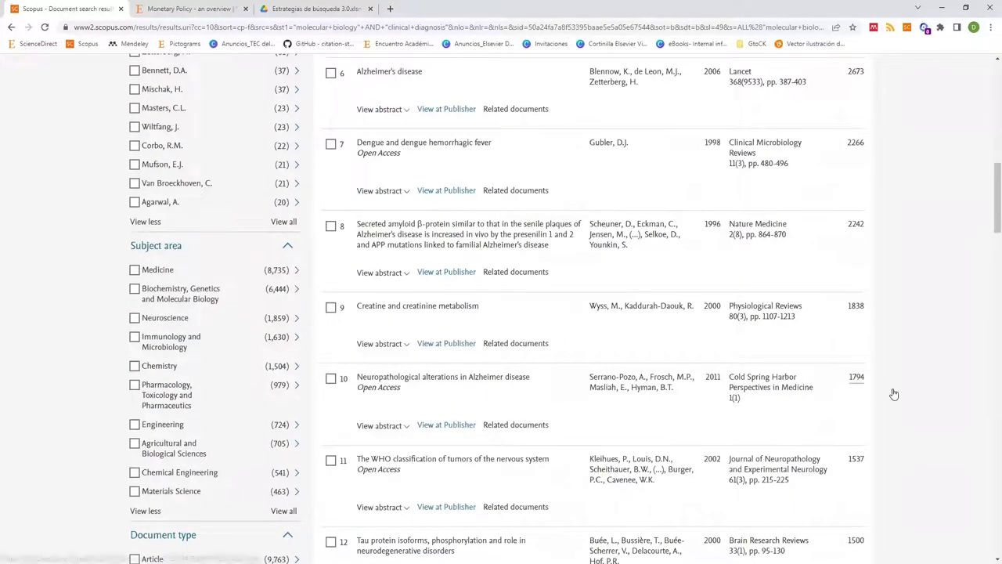
scroll(853, 407, "down", 2)
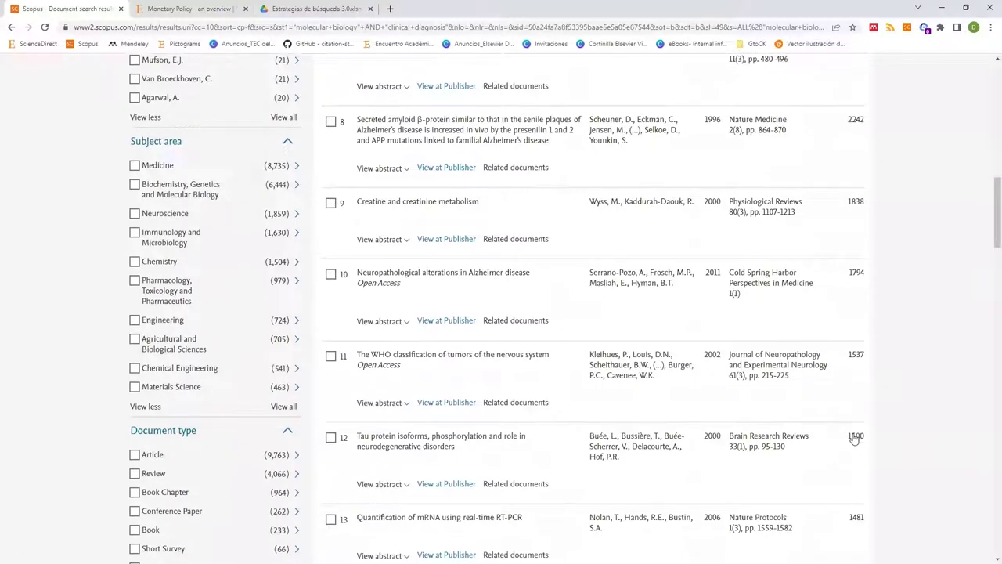
scroll(857, 429, "down", 2)
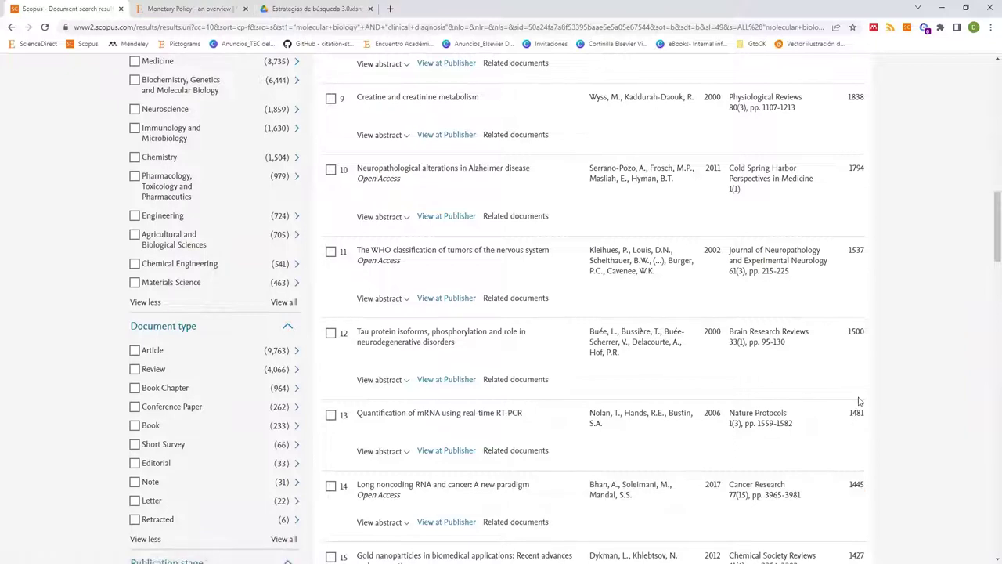
middle_click(497, 419)
middle_click(508, 487)
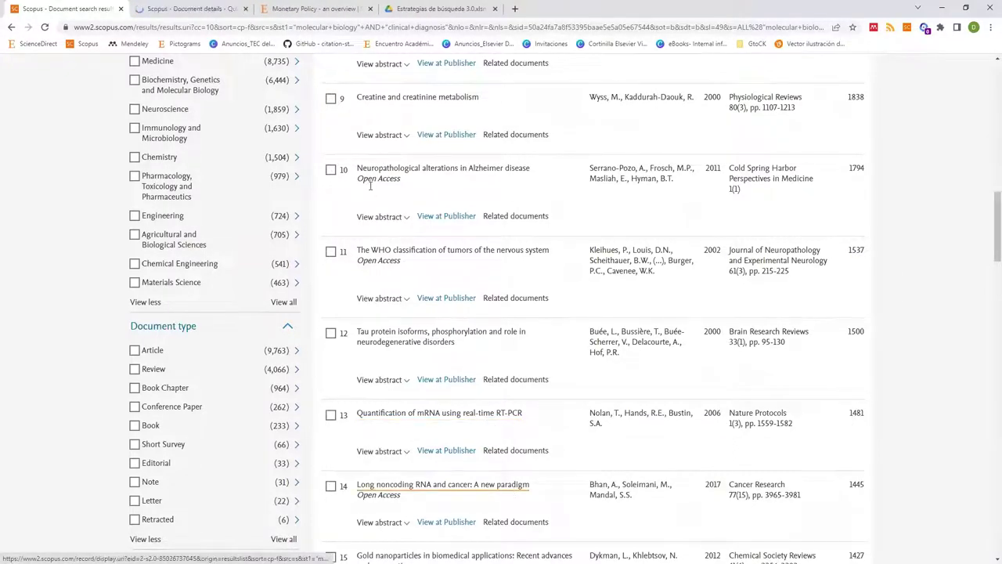
left_click(495, 9)
left_click(499, 10)
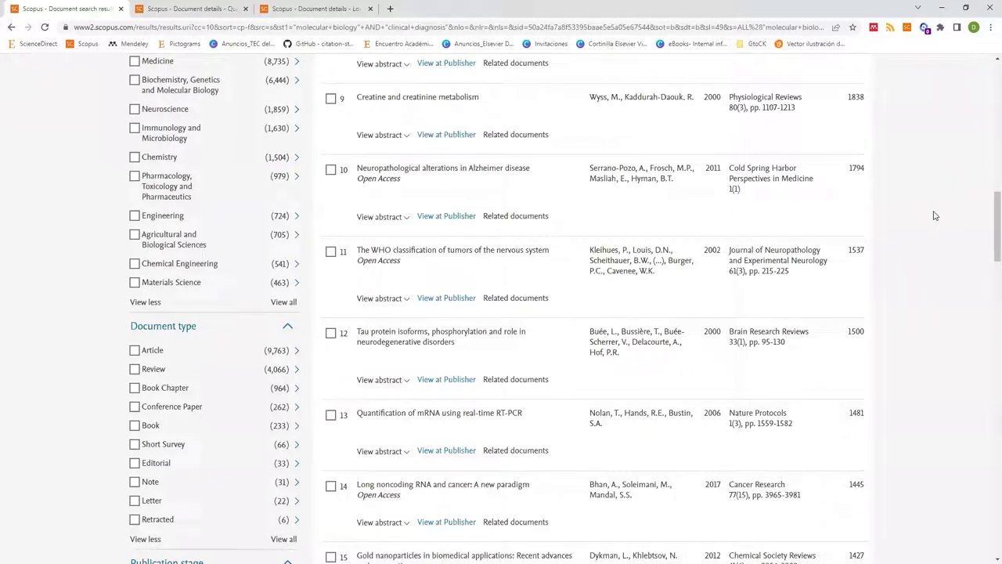
Compare the citations, FWCI and views count of the mRNA quantification and long noncoding RNA documents
scroll(433, 203, "up", 3)
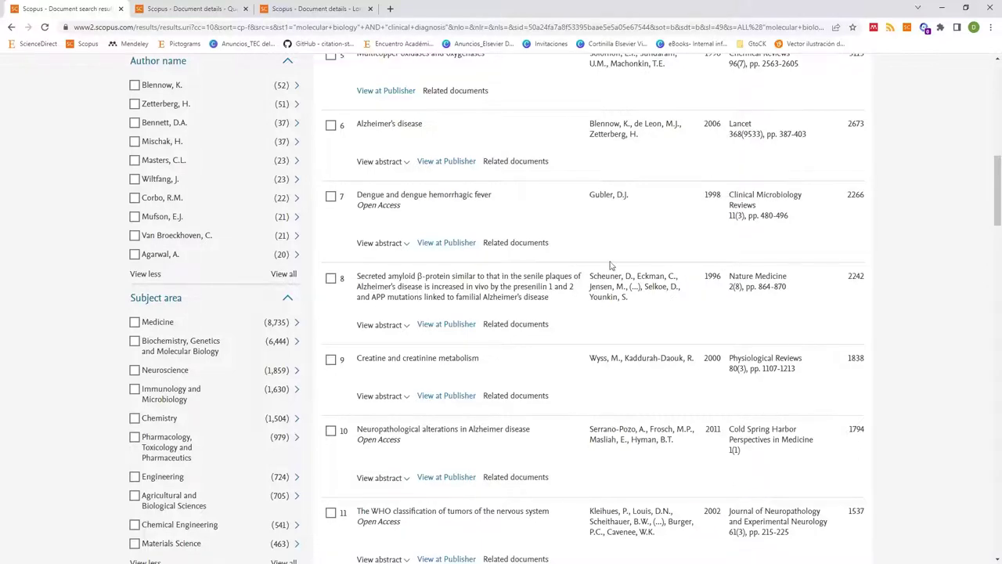
scroll(531, 249, "up", 1)
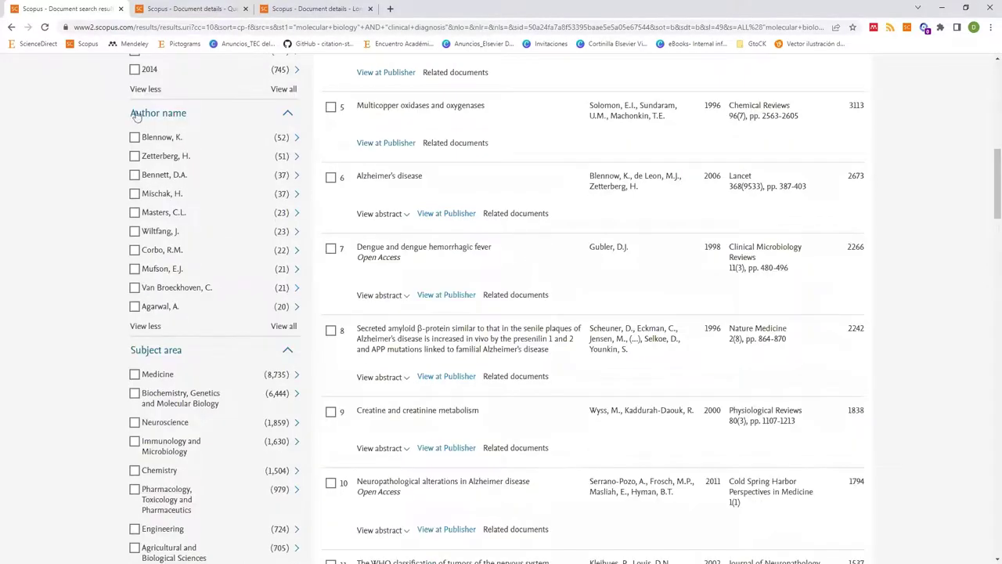
key("ctrl+Tab")
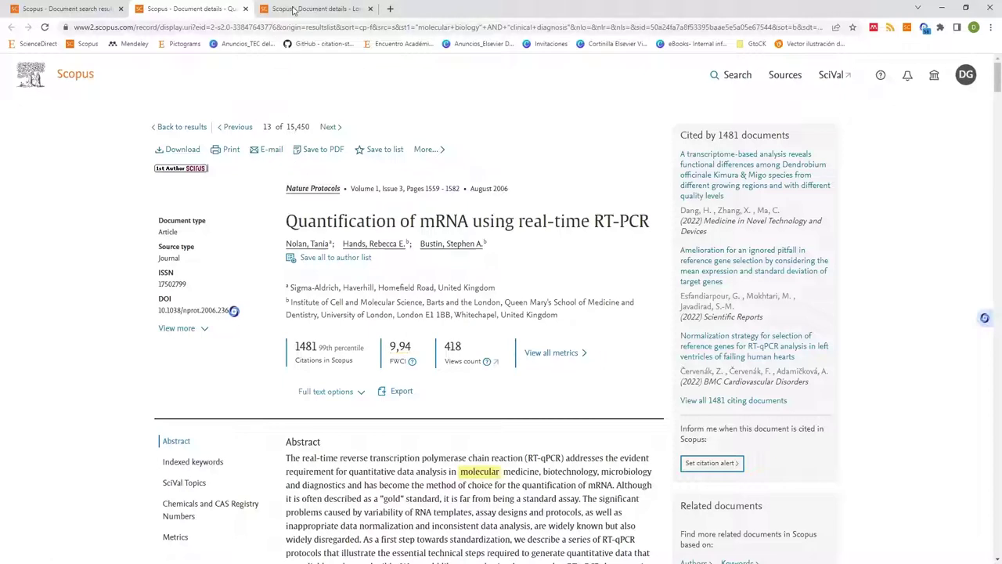
left_click(295, 9)
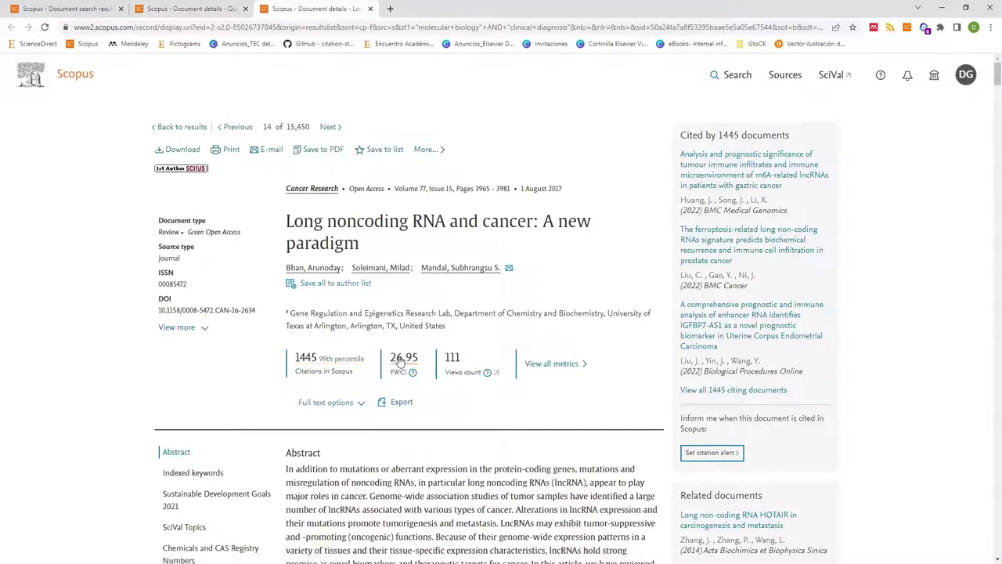
left_click(221, 14)
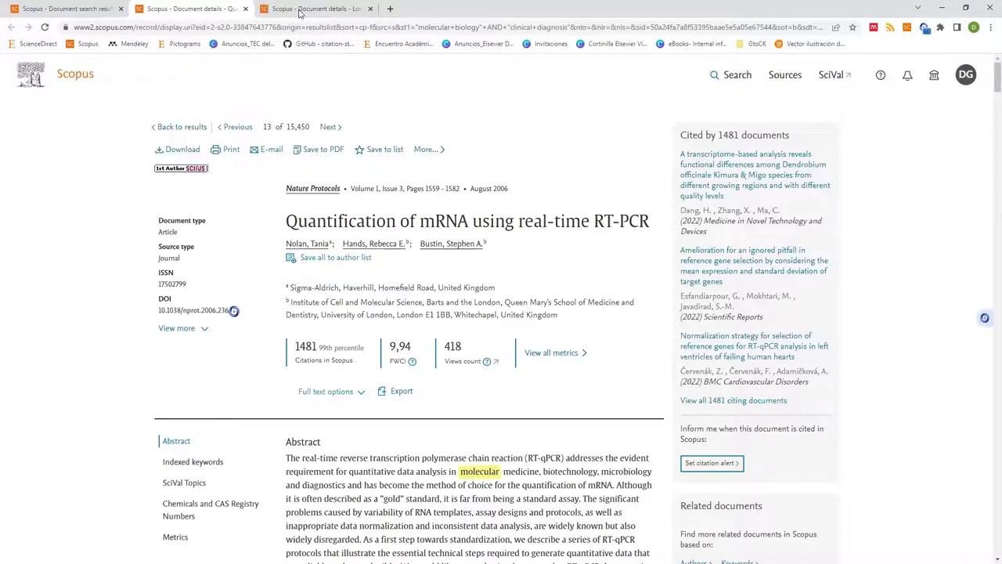
key("ctrl+Tab")
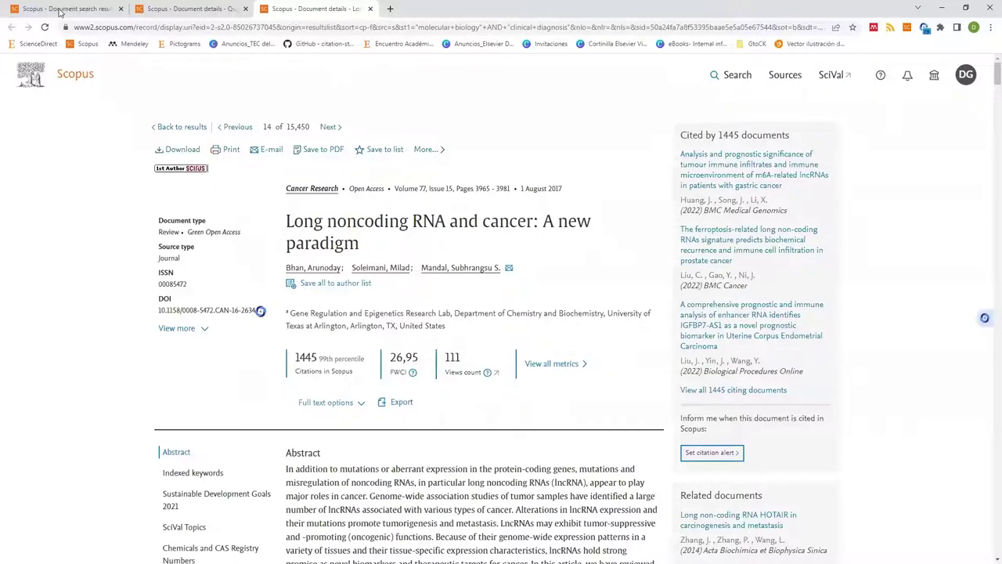
Check the total number of documents found by the query, and glance again at the mRNA quantification document's details
key("ctrl+1")
scroll(135, 241, "up", 2)
scroll(135, 241, "up", 6)
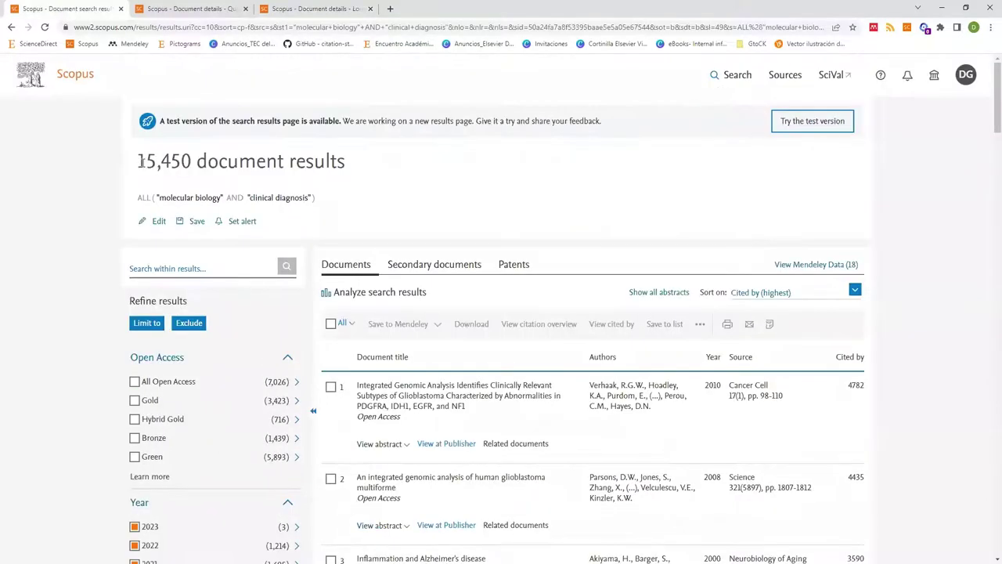
left_click_drag(159, 162, 139, 162)
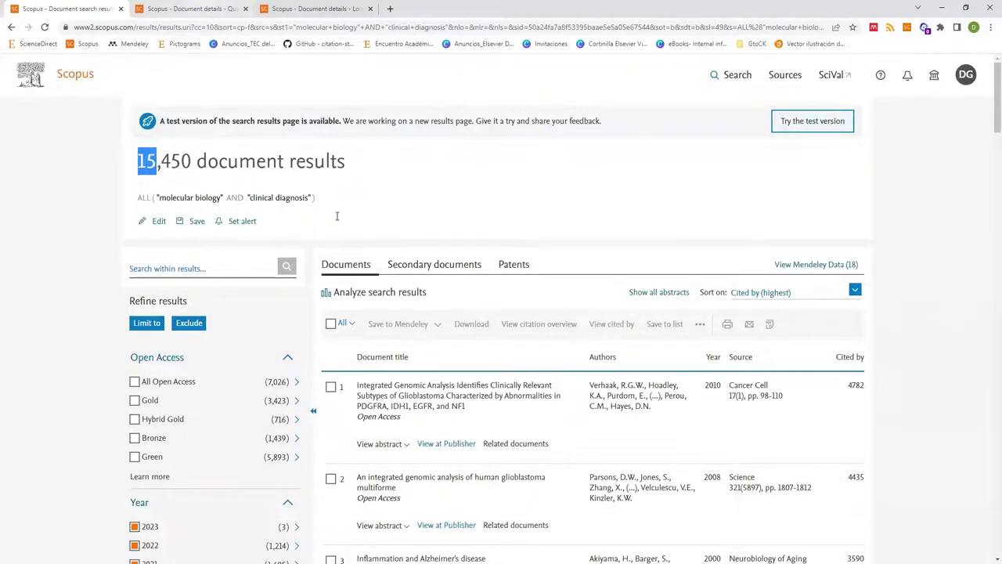
left_click(190, 8)
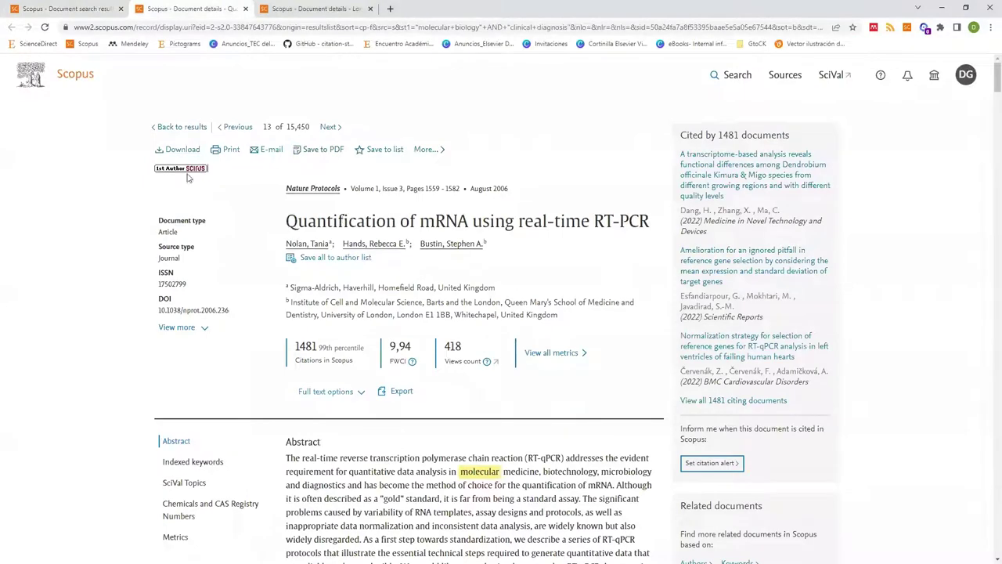
key("ctrl+Page_Up")
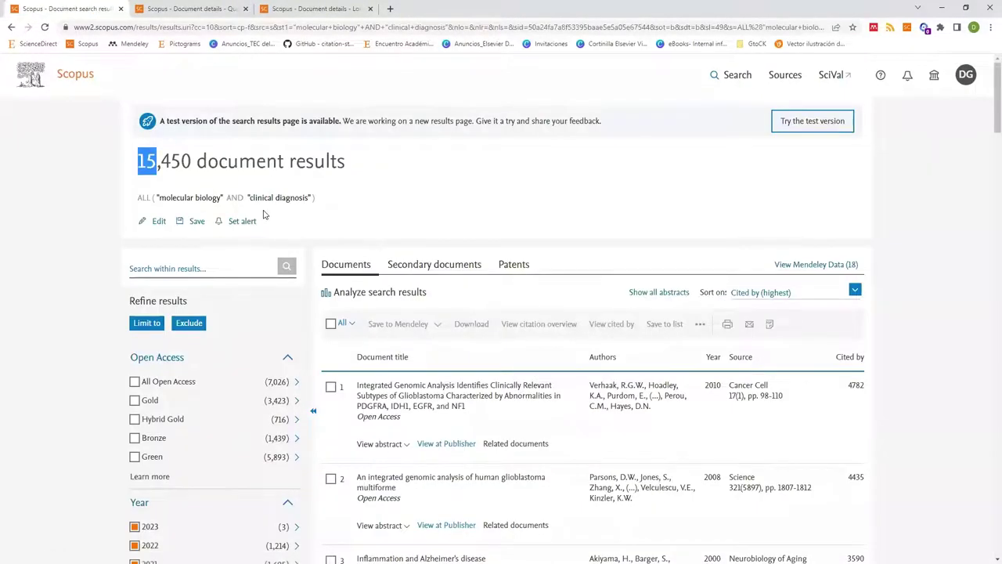
Review the refinement filters from Open Access to Affiliation alongside the first page of the most cited documents
scroll(360, 300, "down", 2)
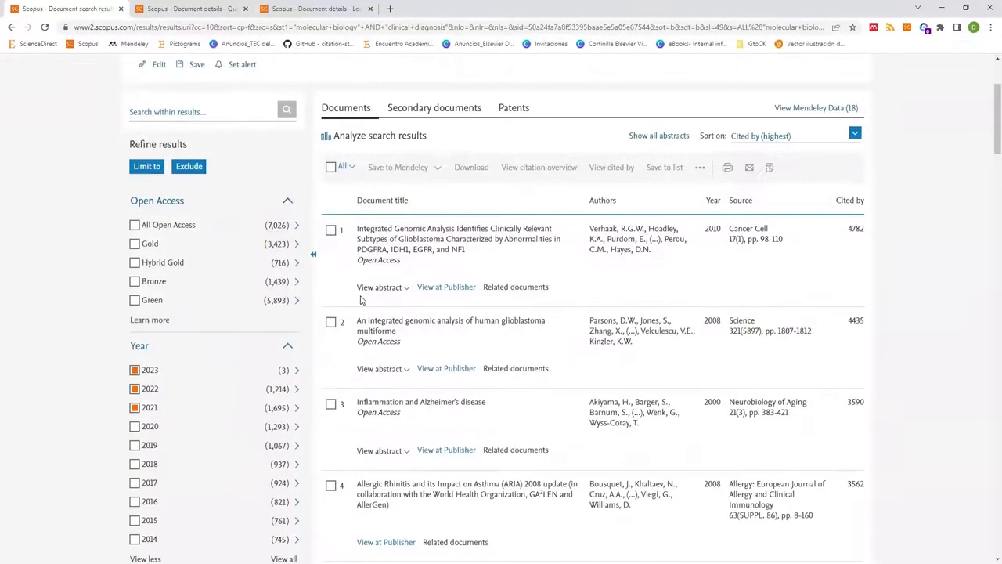
scroll(296, 282, "down", 5)
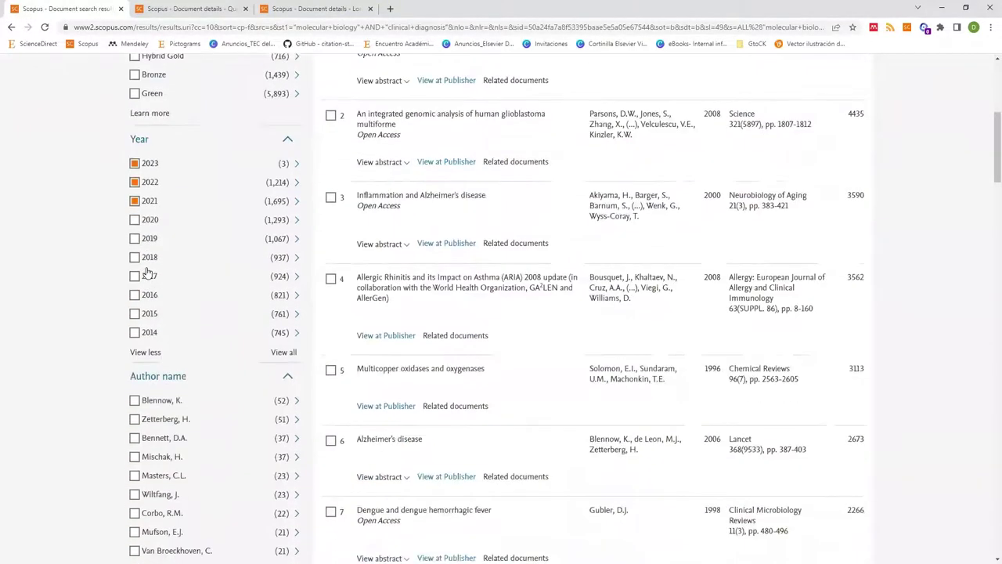
scroll(295, 291, "down", 5)
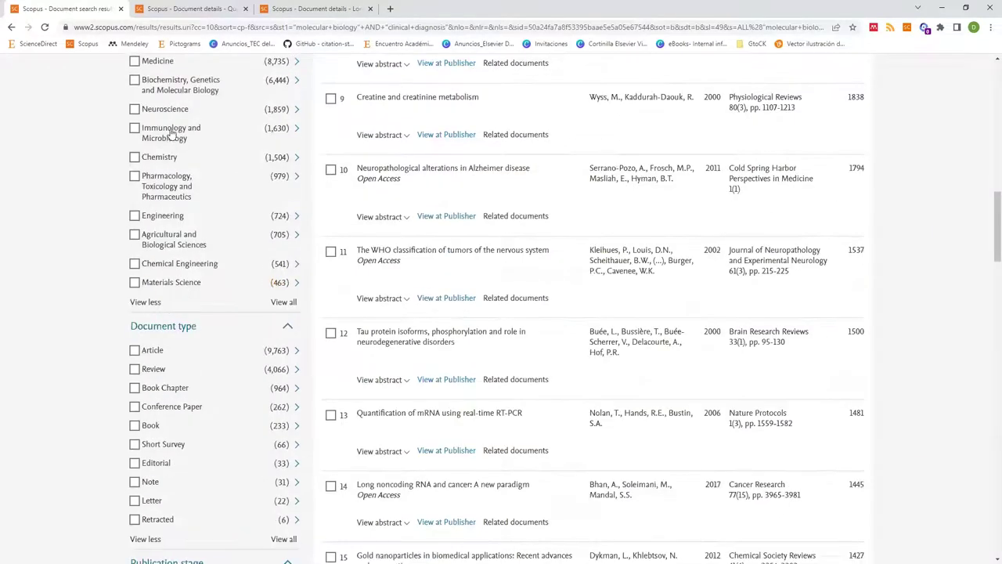
scroll(389, 280, "down", 8)
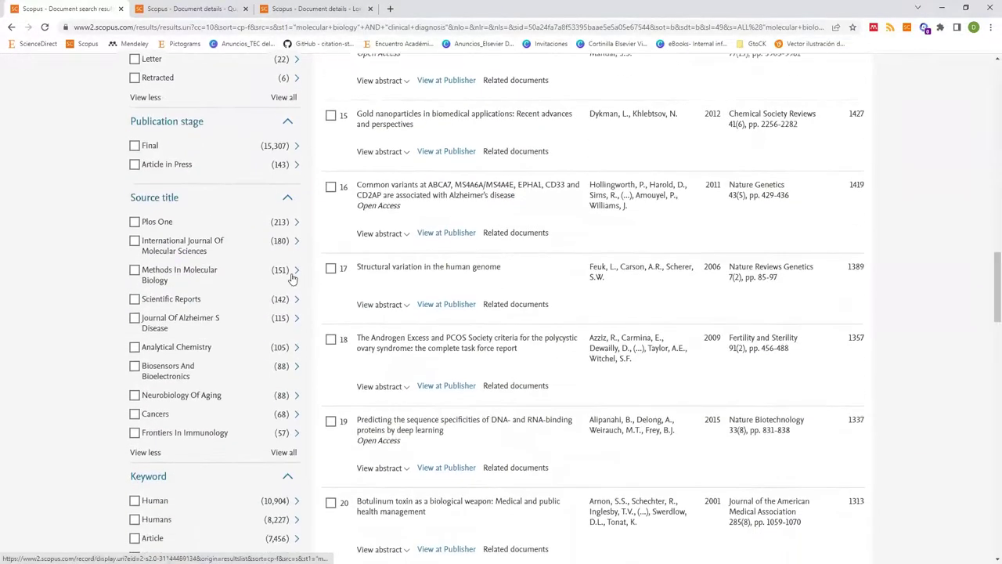
scroll(575, 329, "down", 2)
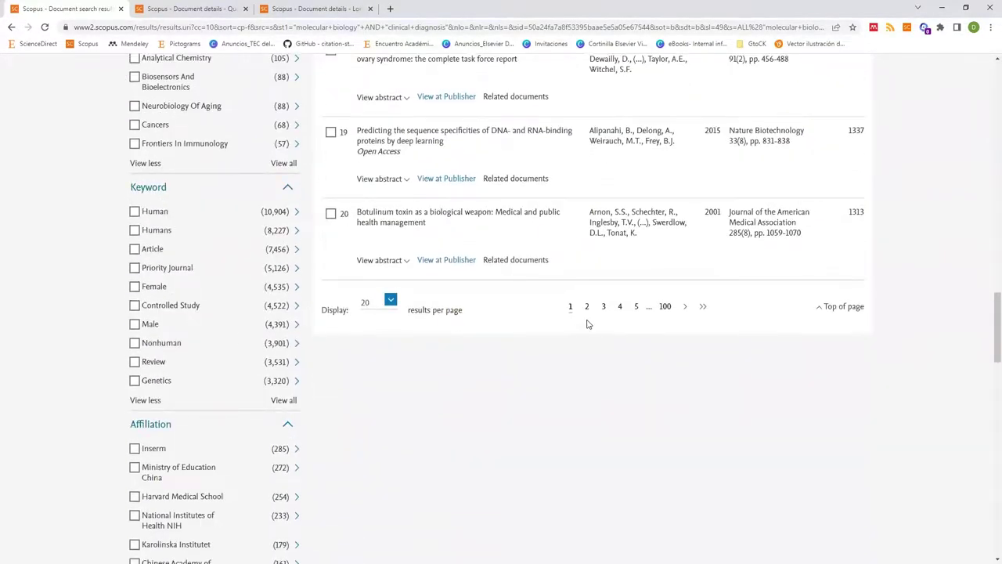
scroll(588, 324, "up", 8)
scroll(560, 318, "up", 15)
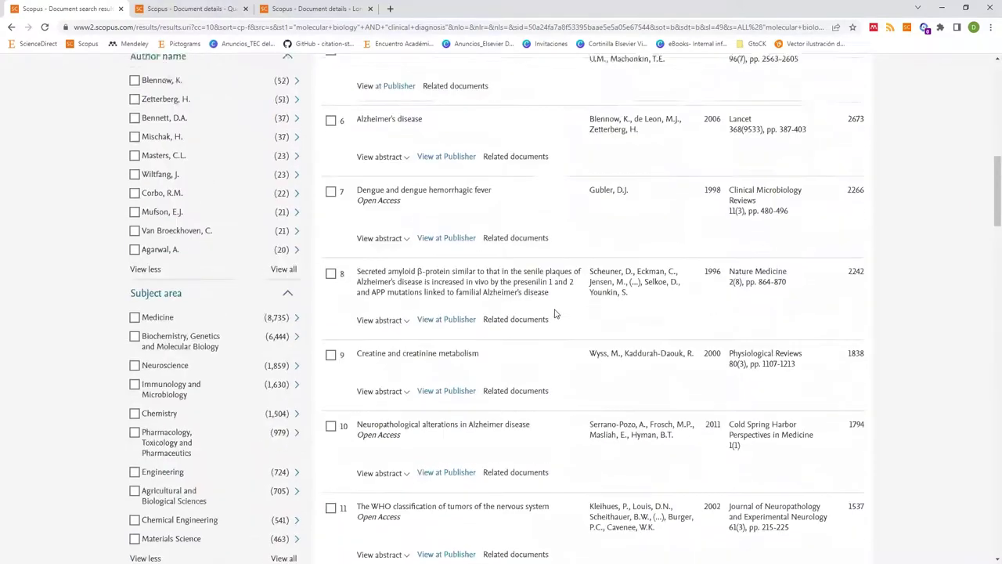
scroll(394, 268, "down", 2)
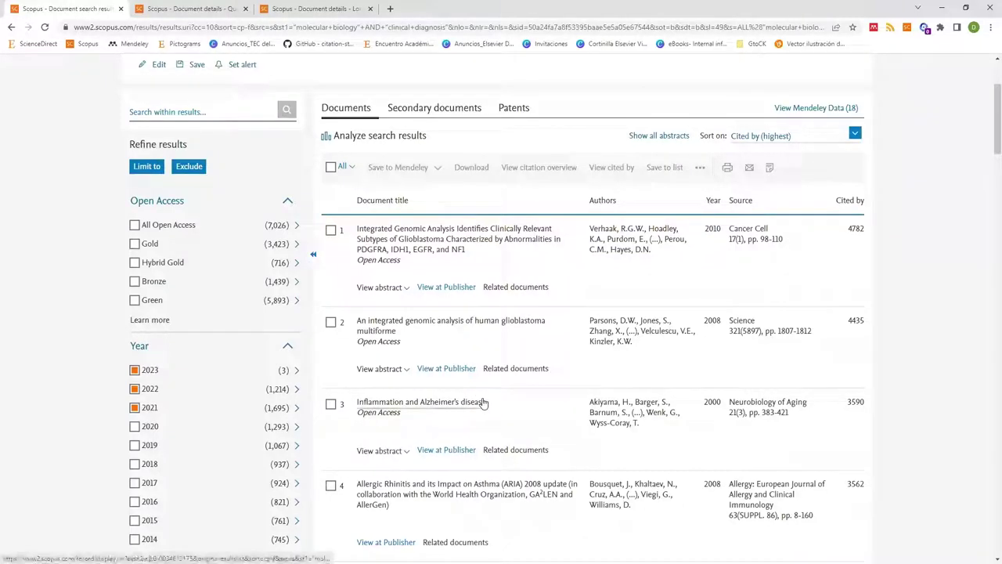
scroll(541, 407, "up", 2)
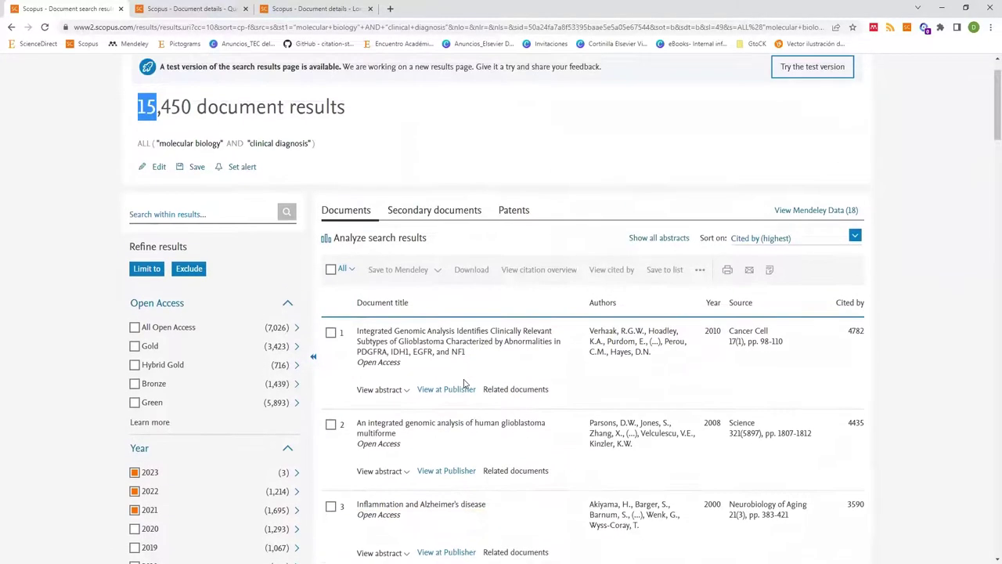
scroll(463, 384, "up", 1)
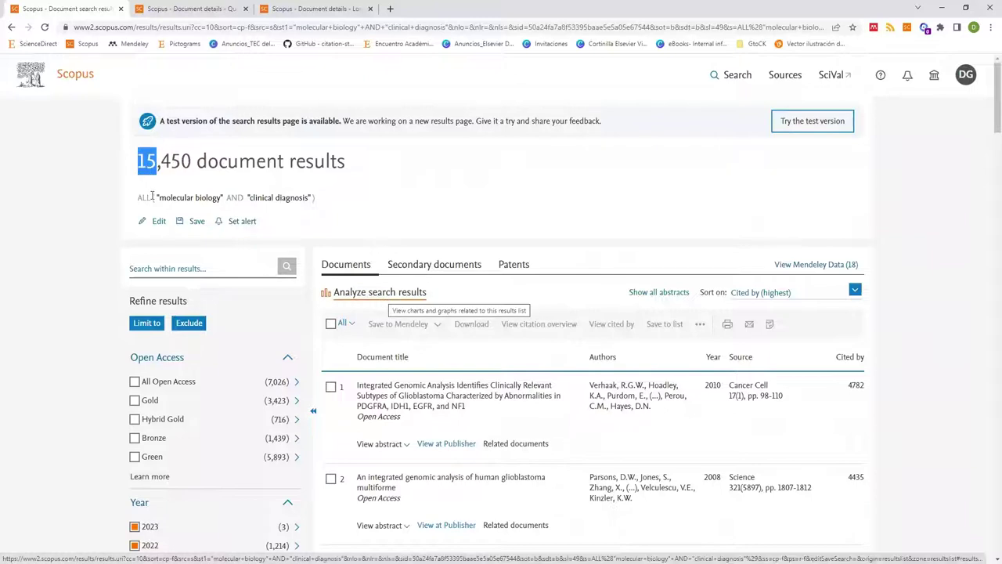
Highlight the Boolean query, analyze its search results, and expand the Documents per year by source chart
left_click_drag(153, 197, 316, 198)
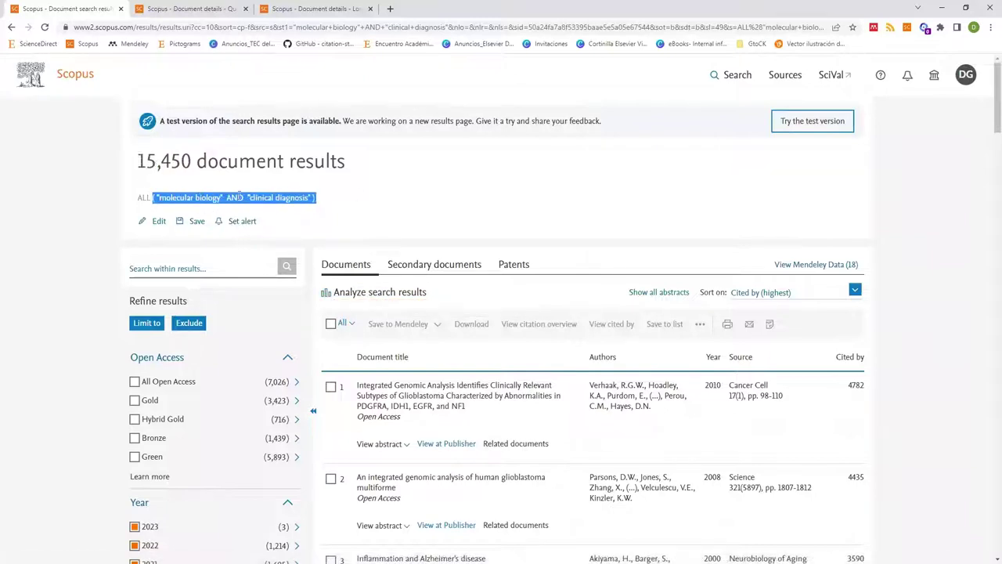
left_click(379, 294)
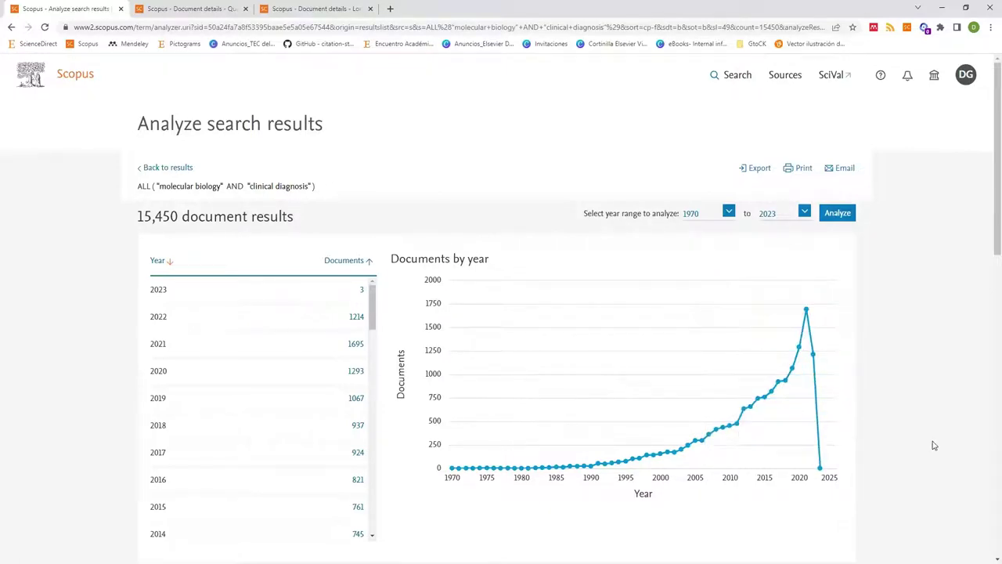
scroll(933, 445, "down", 3)
scroll(280, 258, "down", 2)
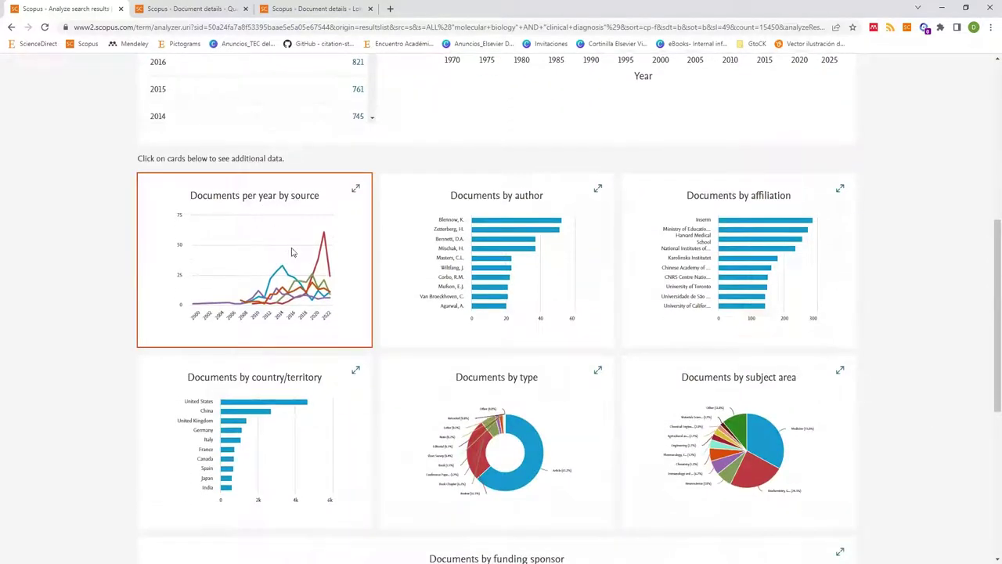
left_click(291, 253)
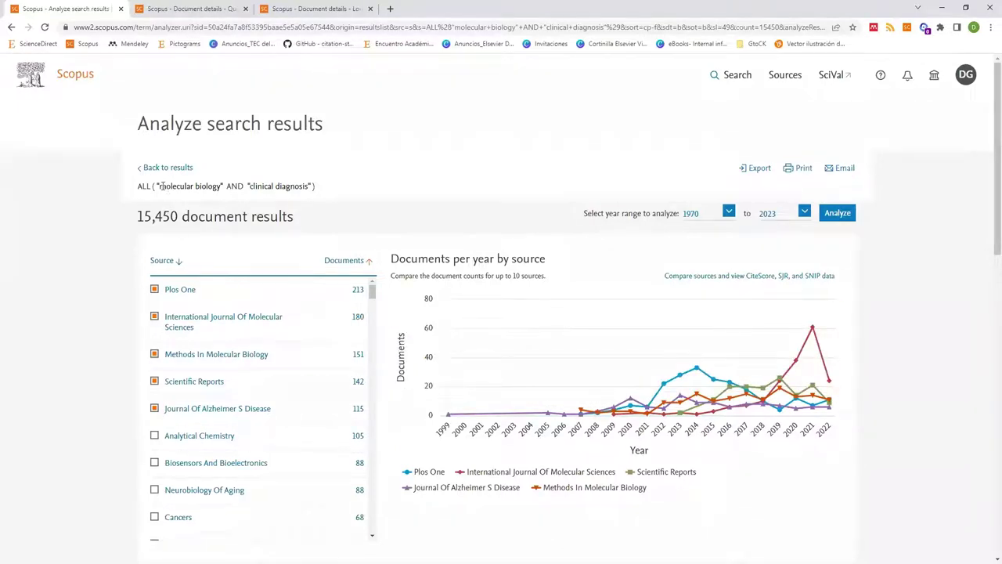
Highlight the query on the analysis page and expand the Documents by author chart
triple_click(380, 194)
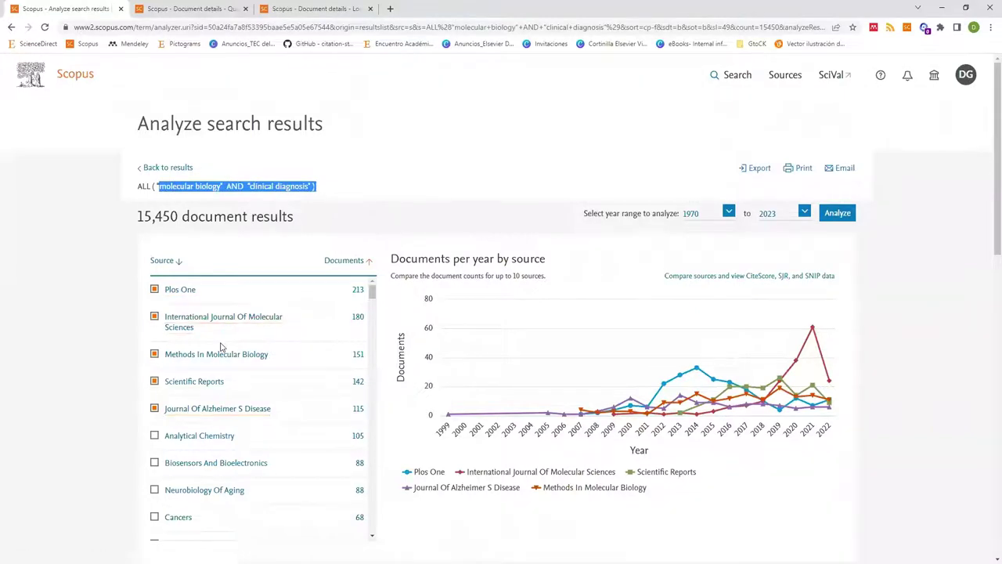
scroll(528, 435, "down", 3)
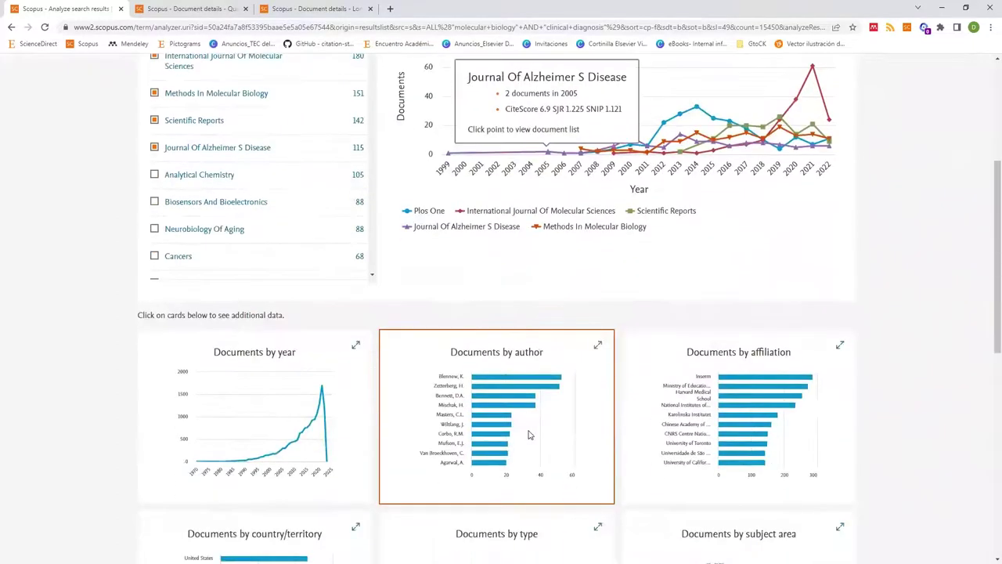
left_click(580, 412)
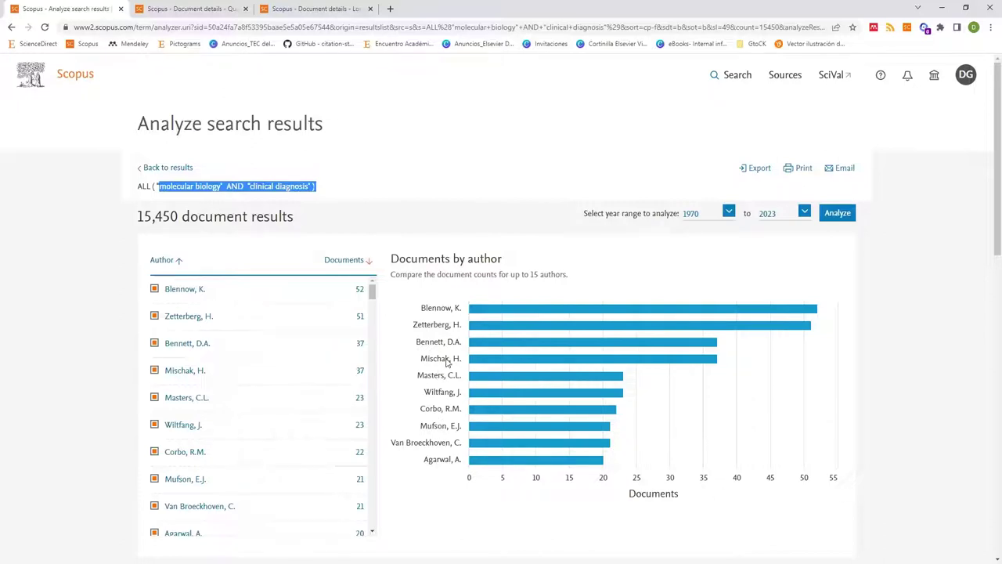
Open the top author's profile from the Documents by author list in a new tab and show all author info
middle_click(185, 290)
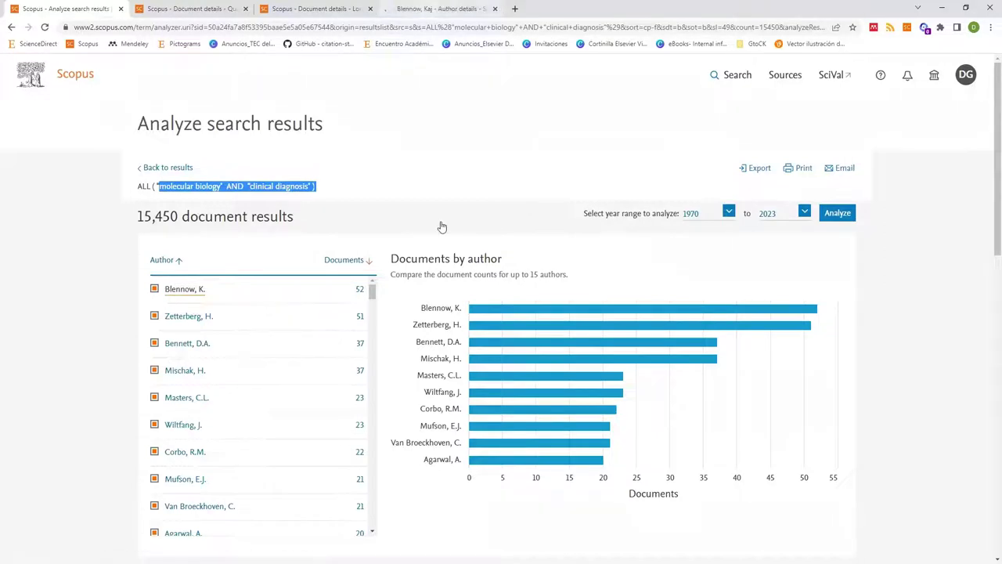
key("ctrl+Tab")
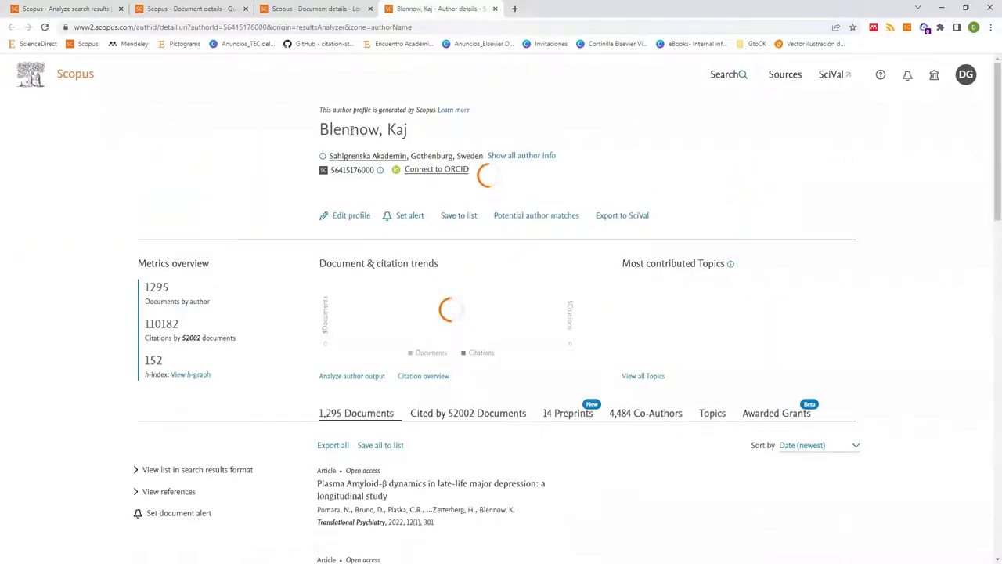
triple_click(405, 130)
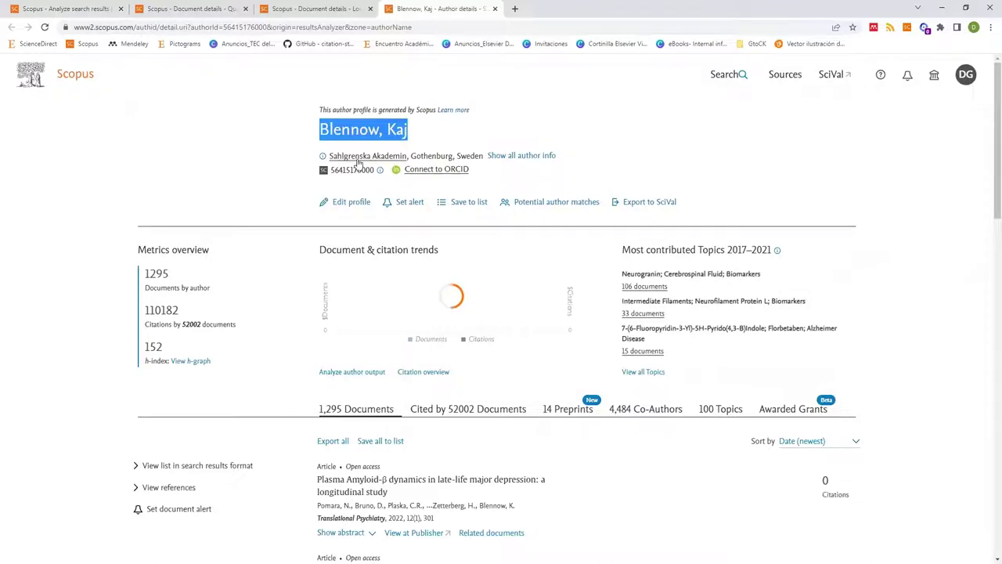
left_click(521, 155)
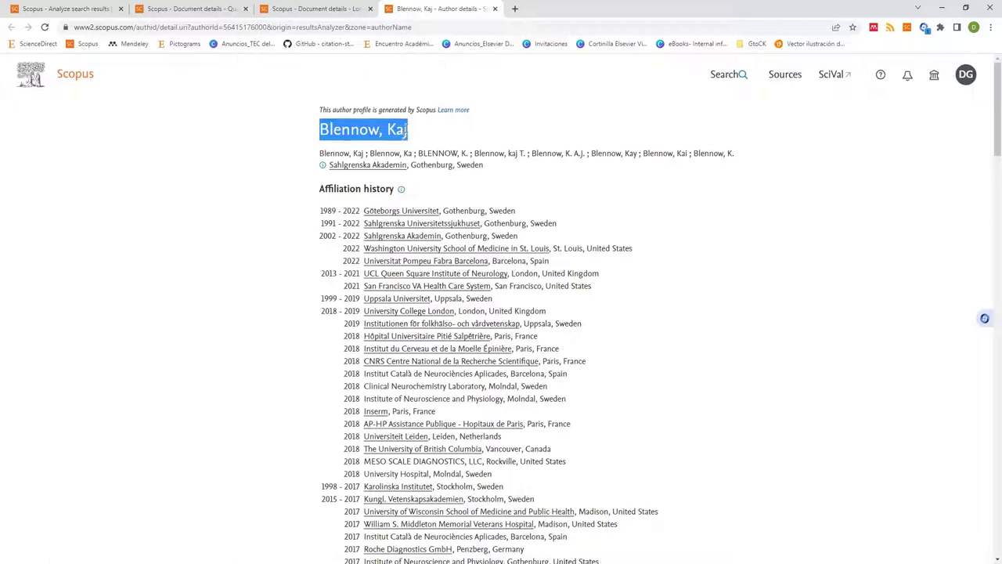
Close the author profile and both document details tabs, leaving only the Analyze search results page open
left_click(494, 8)
left_click(97, 8)
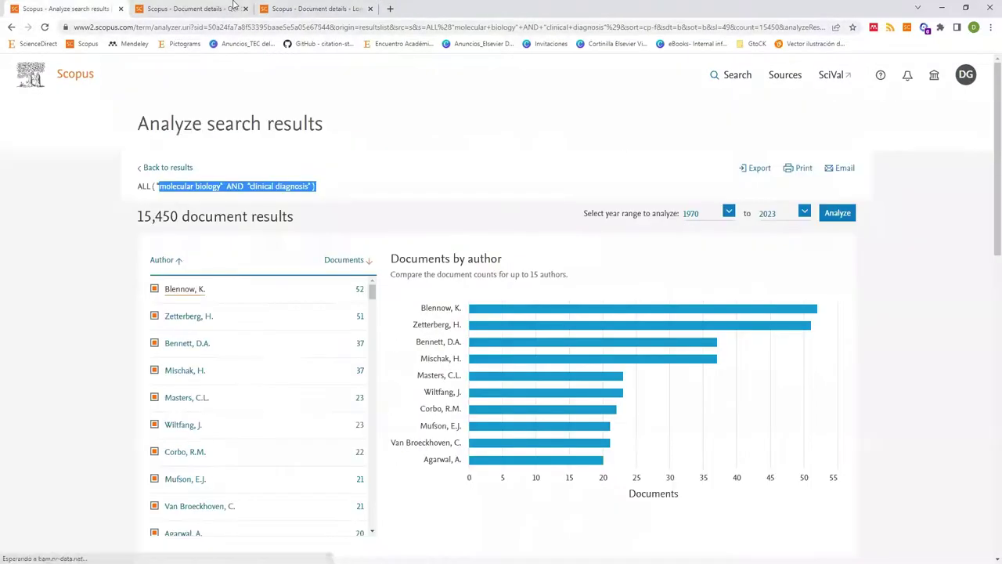
left_click(247, 8)
left_click(247, 9)
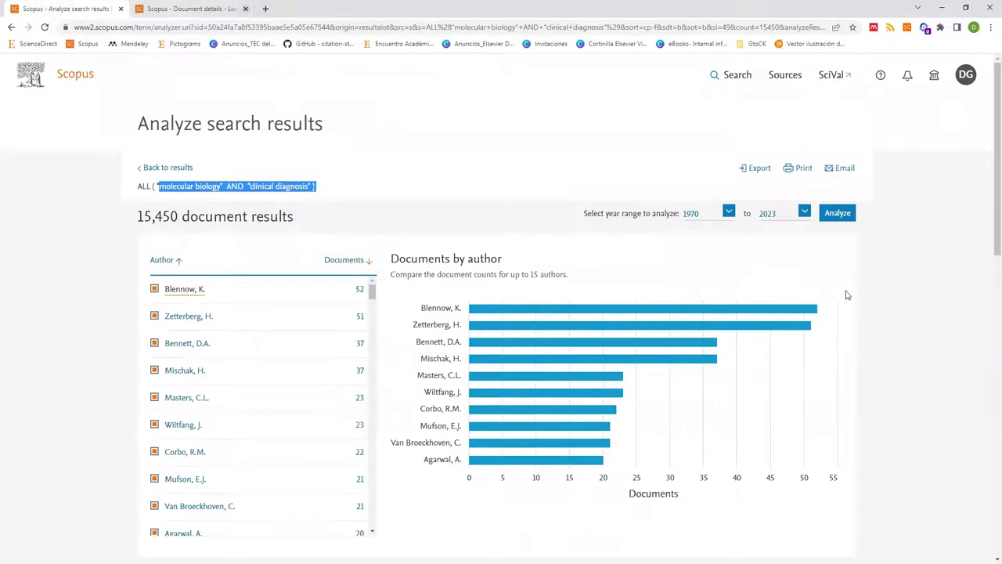
Expand the Documents by funding sponsor chart and review its list of sponsors
scroll(869, 299, "down", 3)
scroll(869, 300, "down", 4)
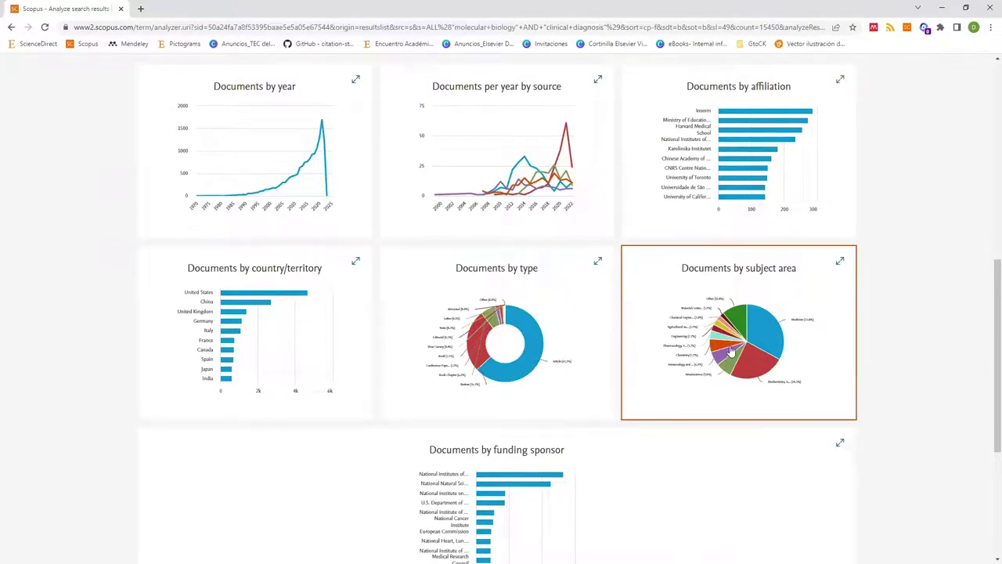
scroll(637, 380, "down", 3)
left_click(535, 298)
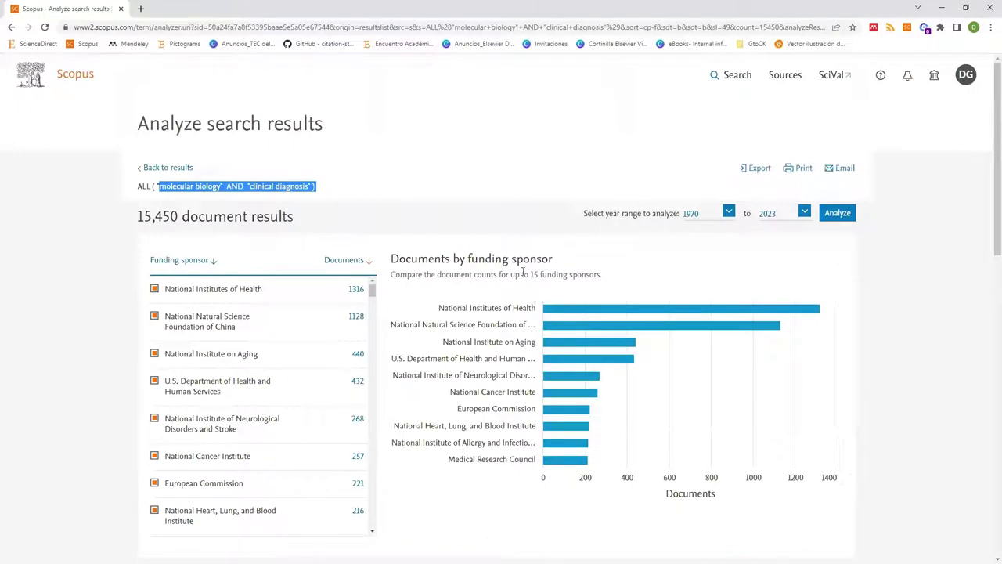
scroll(523, 272, "down", 2)
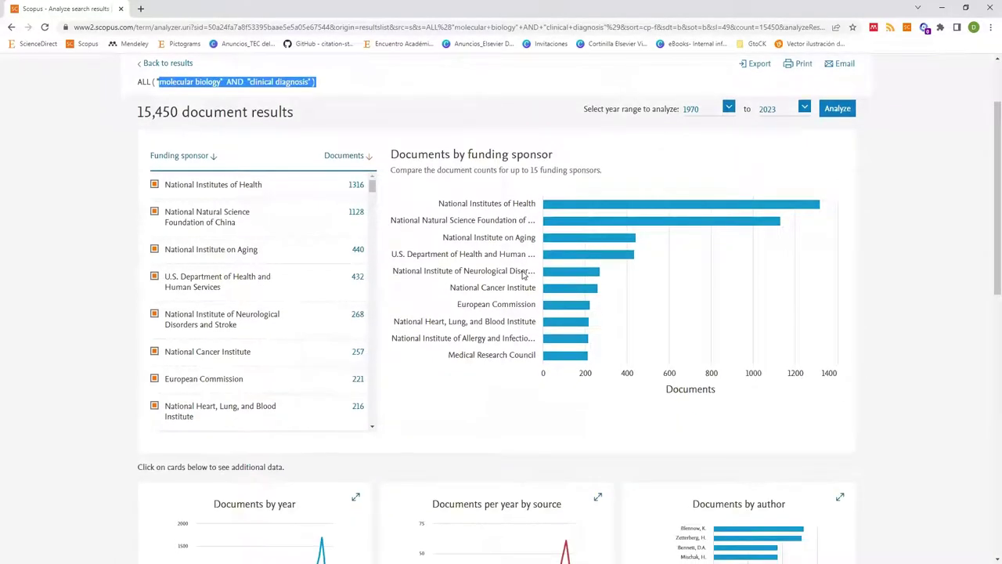
scroll(507, 273, "up", 1)
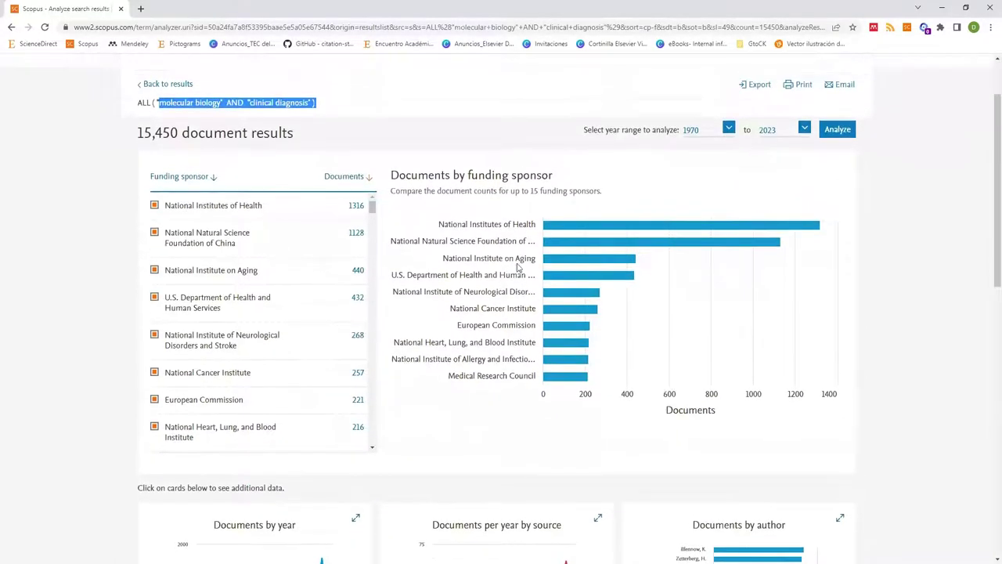
scroll(507, 273, "up", 1)
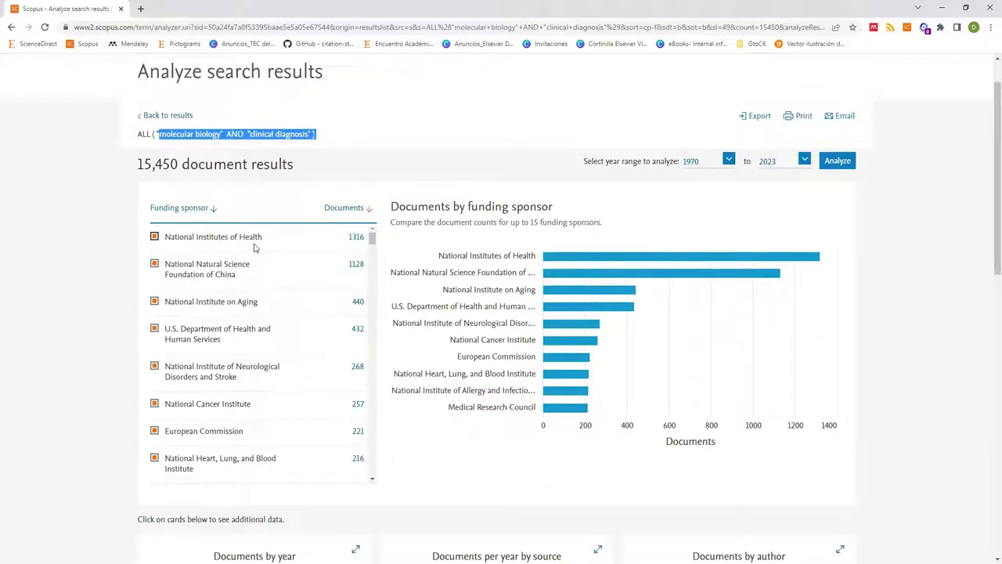
Copy the National Institutes of Health sponsor name and search Google in a new tab for "National Institutes of Health" funding
left_click_drag(264, 239, 165, 248)
key("ctrl+c")
left_click(141, 8)
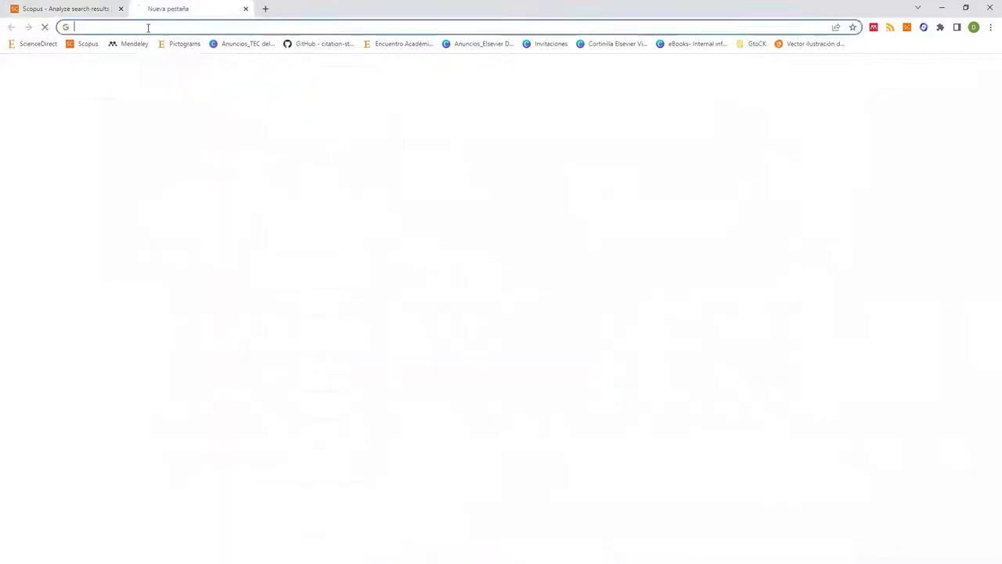
type("\"")
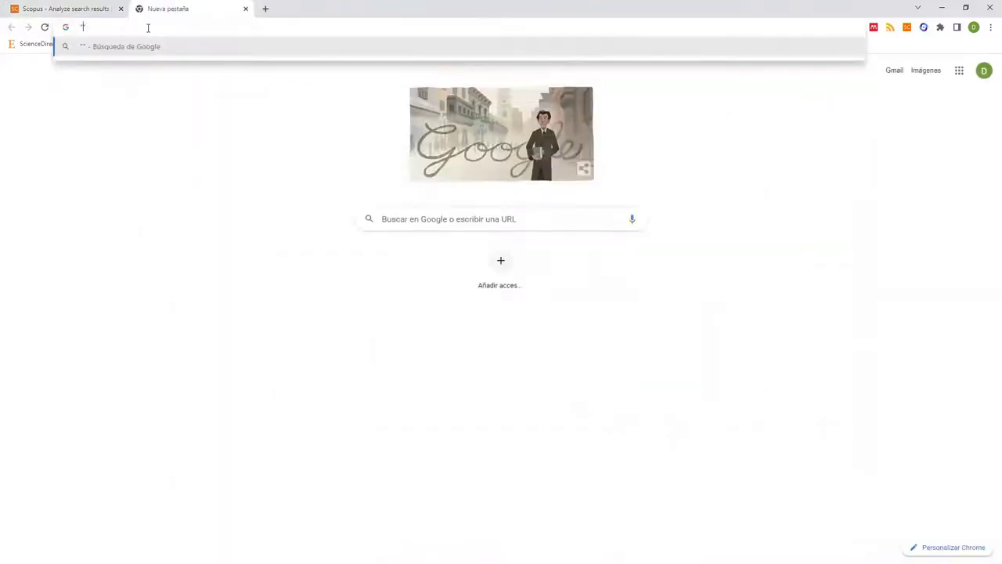
key("ctrl+v")
type("\" funding")
key("Return")
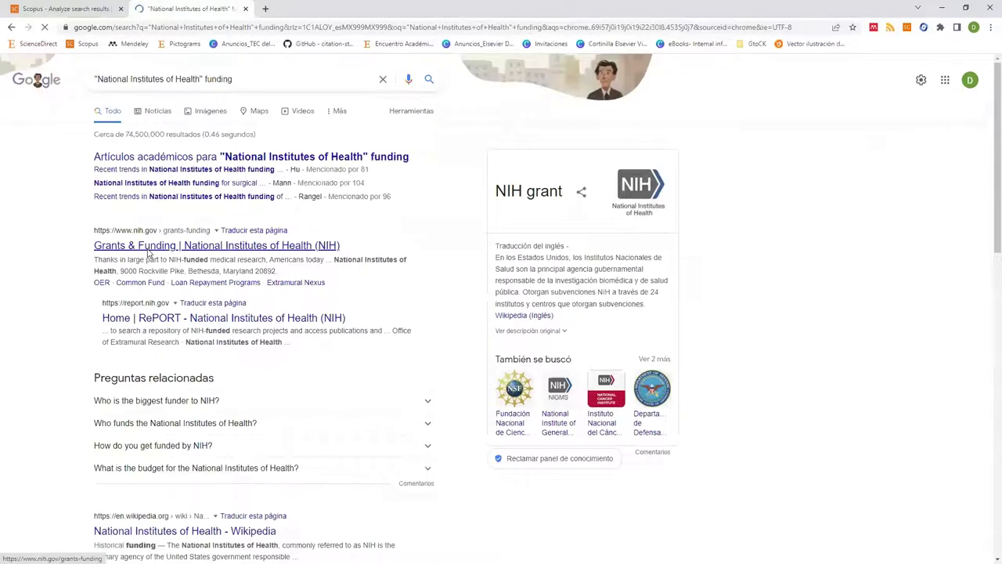
Return to the Scopus analysis page and look over the remaining sponsors and the additional chart cards
left_click(63, 9)
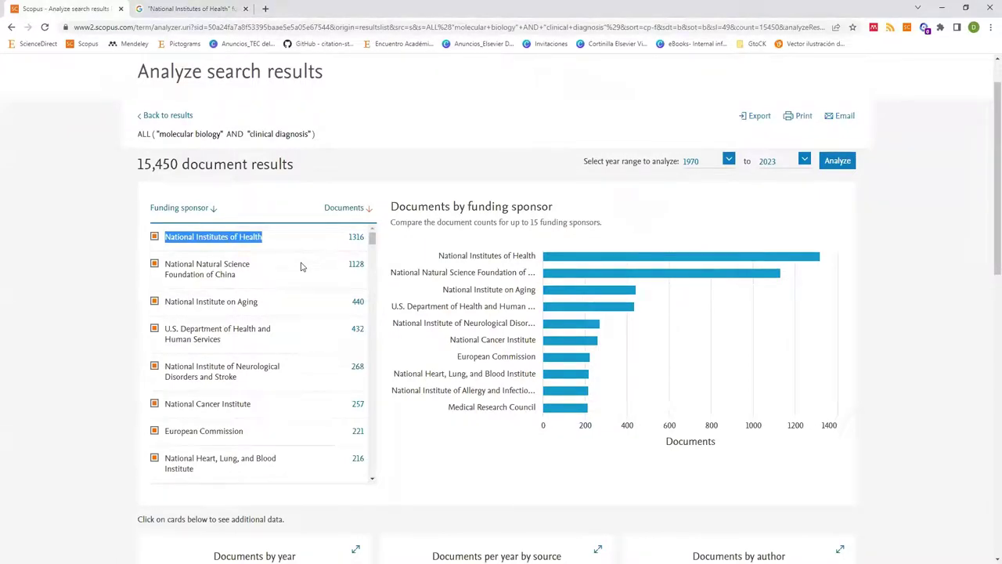
scroll(300, 267, "down", 5)
scroll(736, 400, "down", 3)
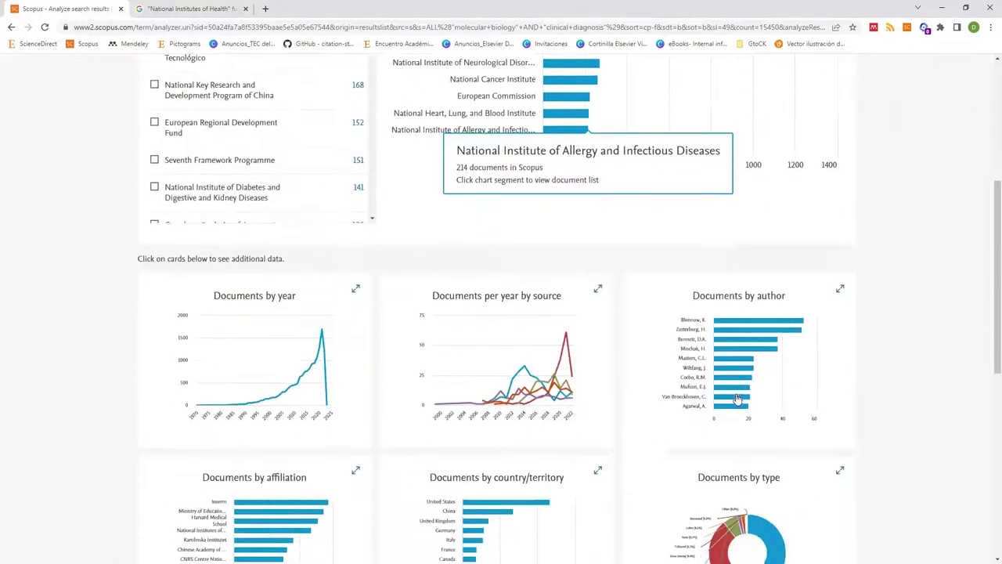
scroll(851, 436, "down", 3)
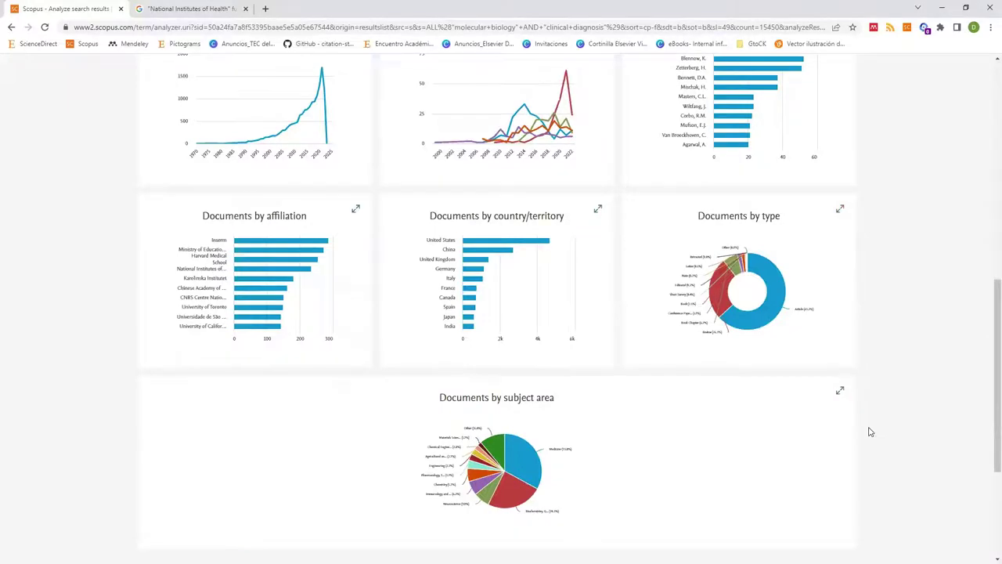
scroll(869, 432, "up", 6)
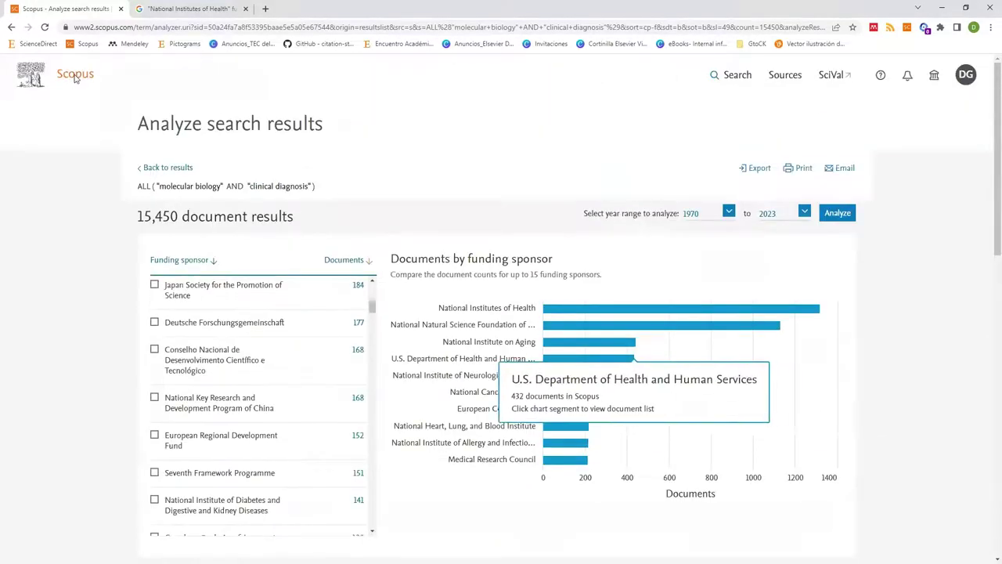
Go to the Scopus start page and switch from document search to author search
left_click(75, 78)
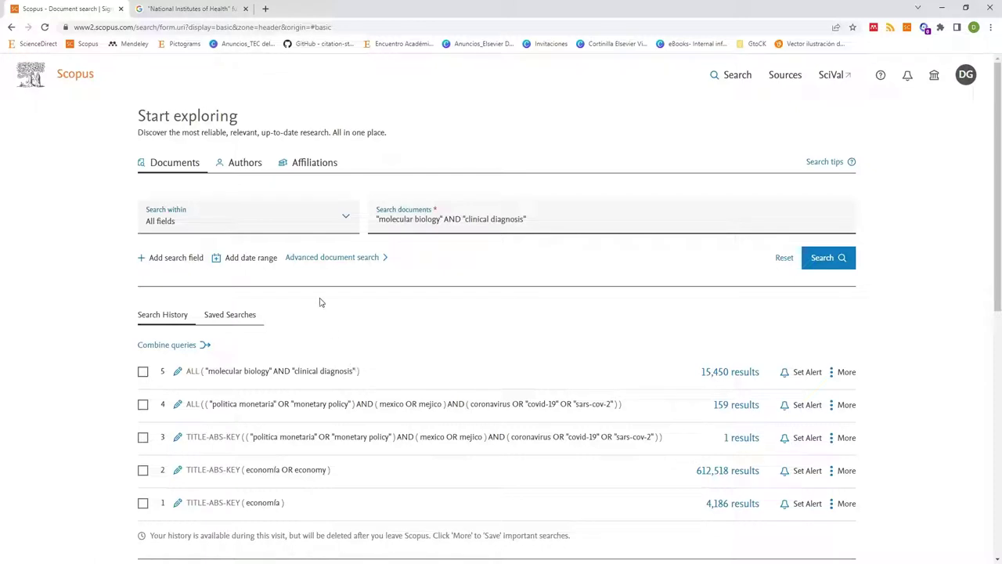
left_click(249, 166)
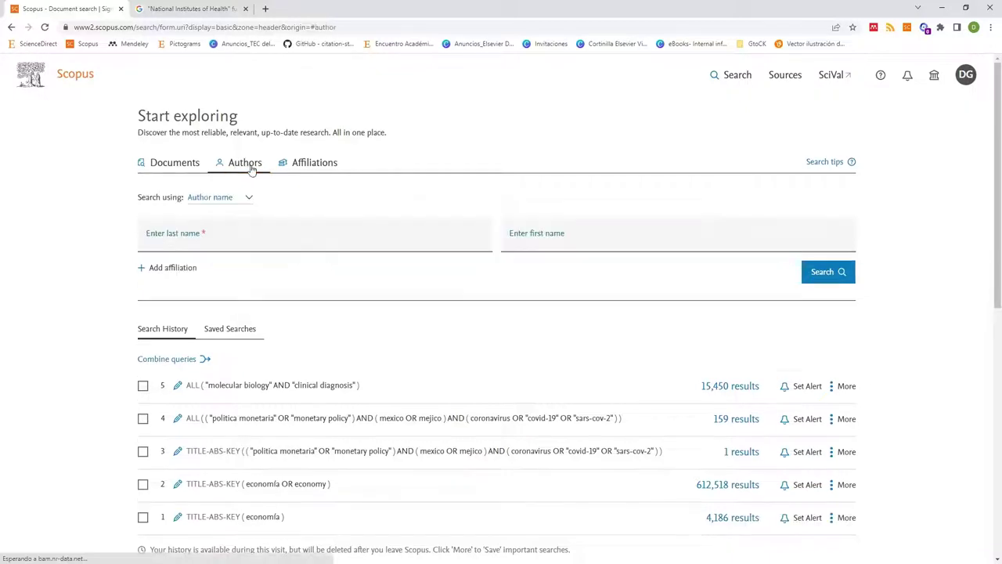
left_click(179, 172)
left_click(246, 174)
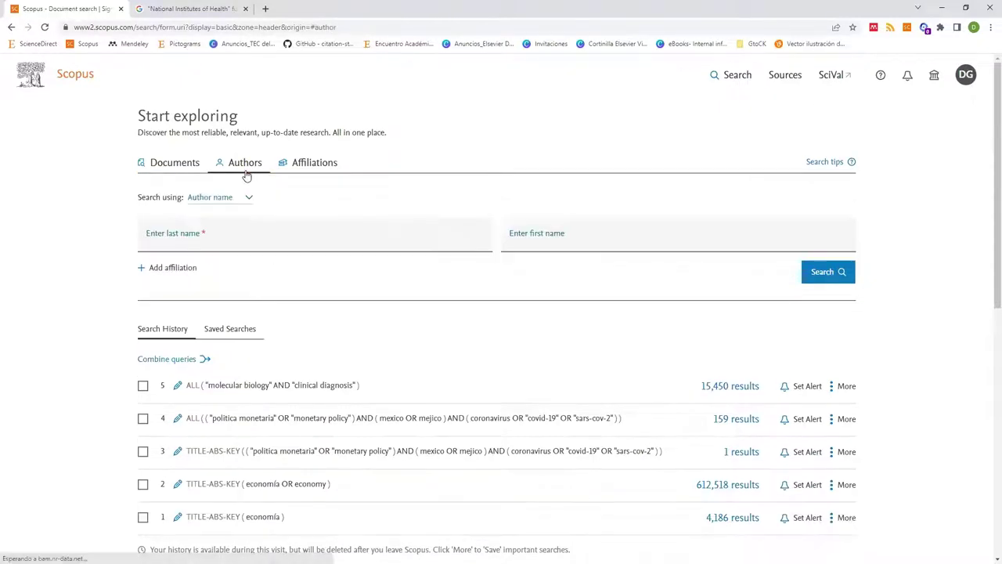
Enter the author's last name and first name, and run the author search
left_click(257, 241)
type("jo")
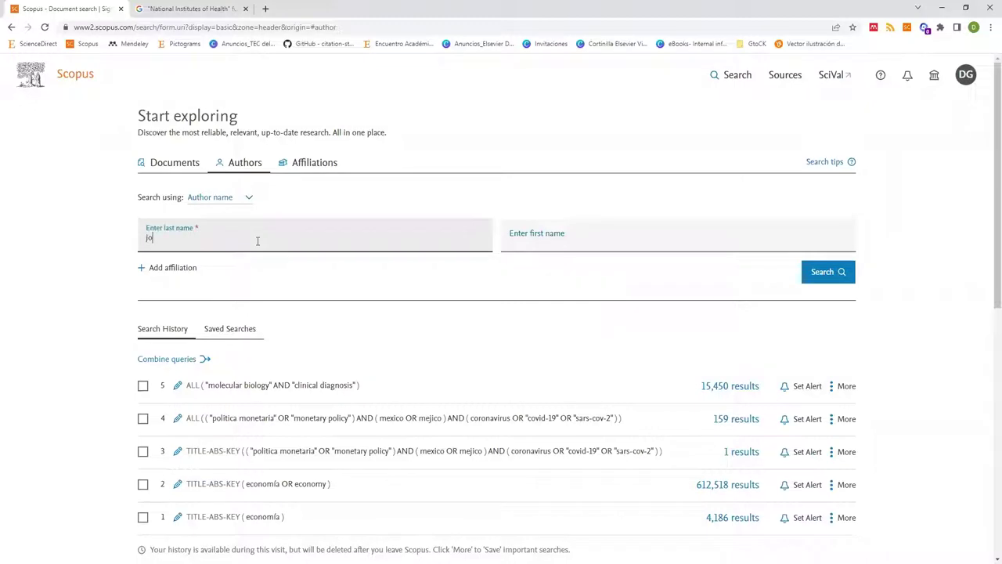
key("BackSpace")
key("BackSpace")
type("smith")
key("Tab")
type("john")
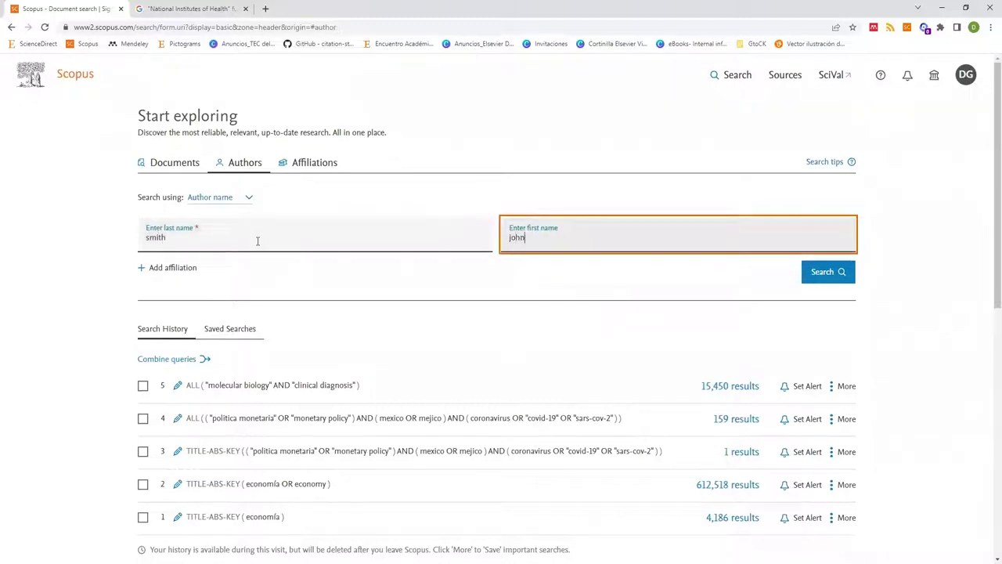
left_click(813, 277)
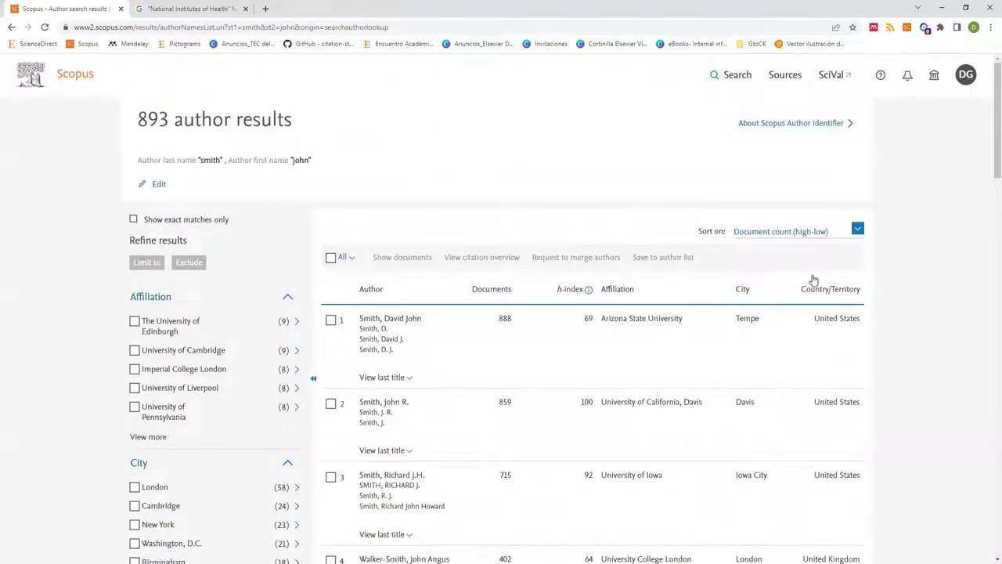
Open the first listed author's profile and highlight the citation count, h-index and document count in the Metrics overview
left_click(409, 323)
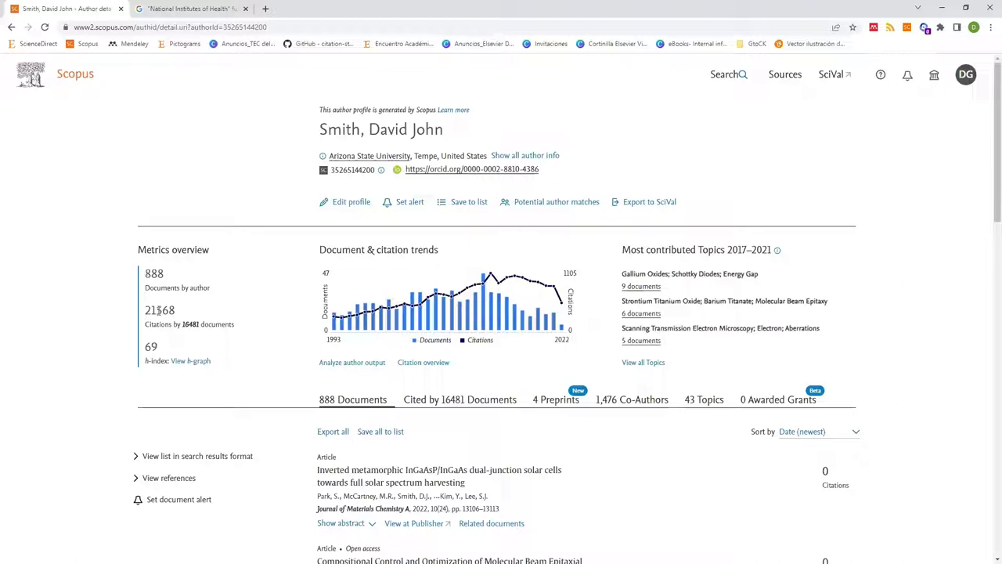
double_click(159, 311)
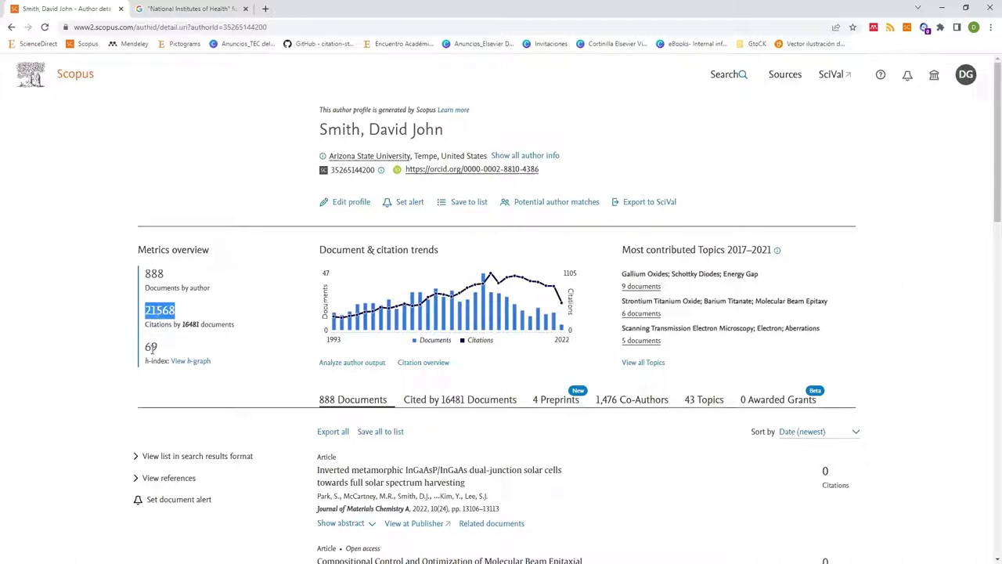
double_click(151, 346)
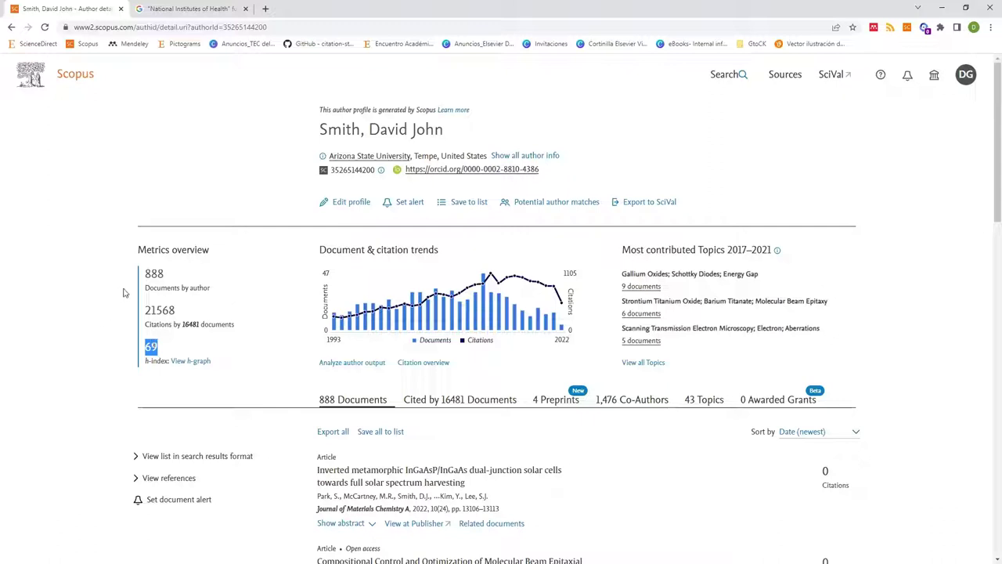
double_click(151, 272)
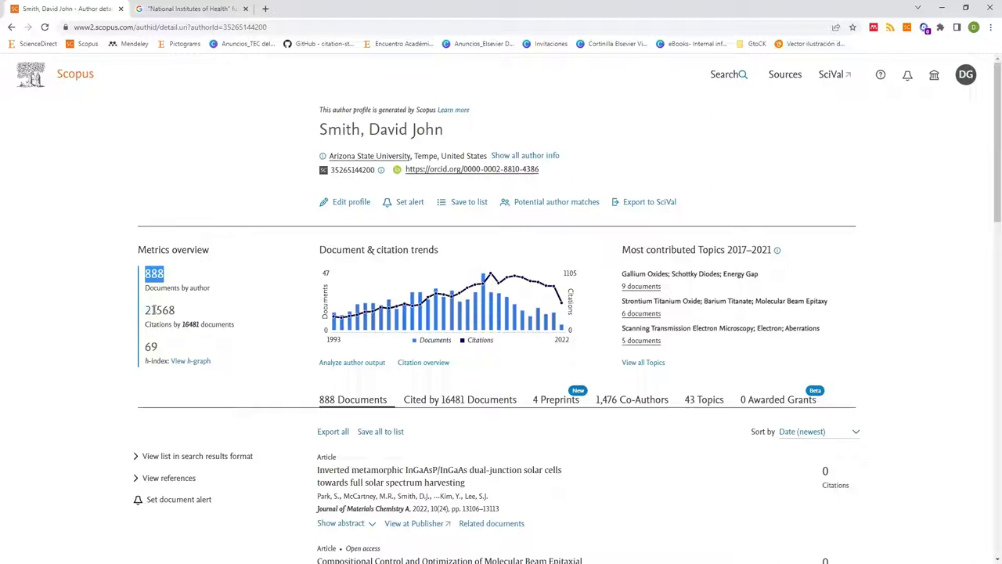
double_click(155, 310)
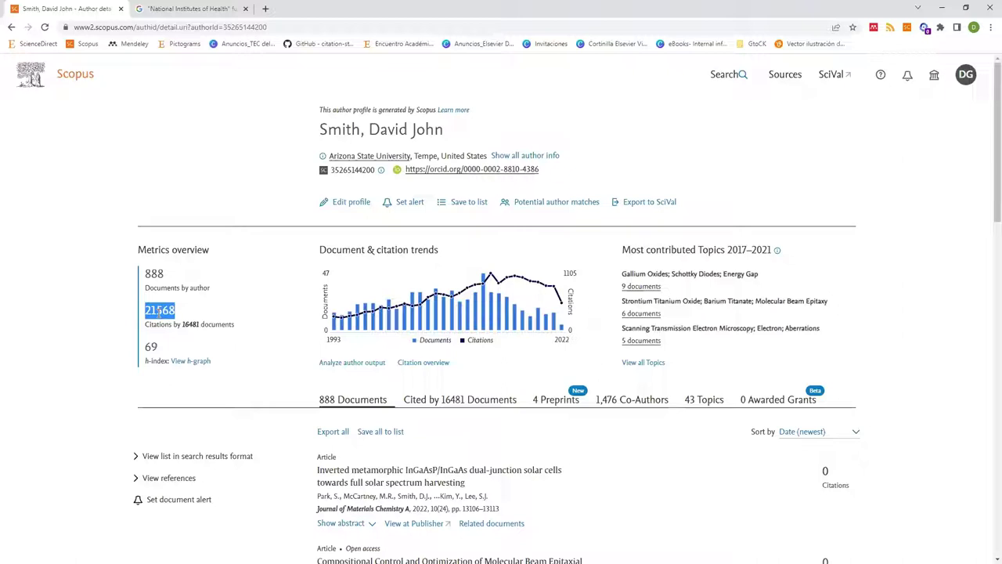
left_click(184, 312)
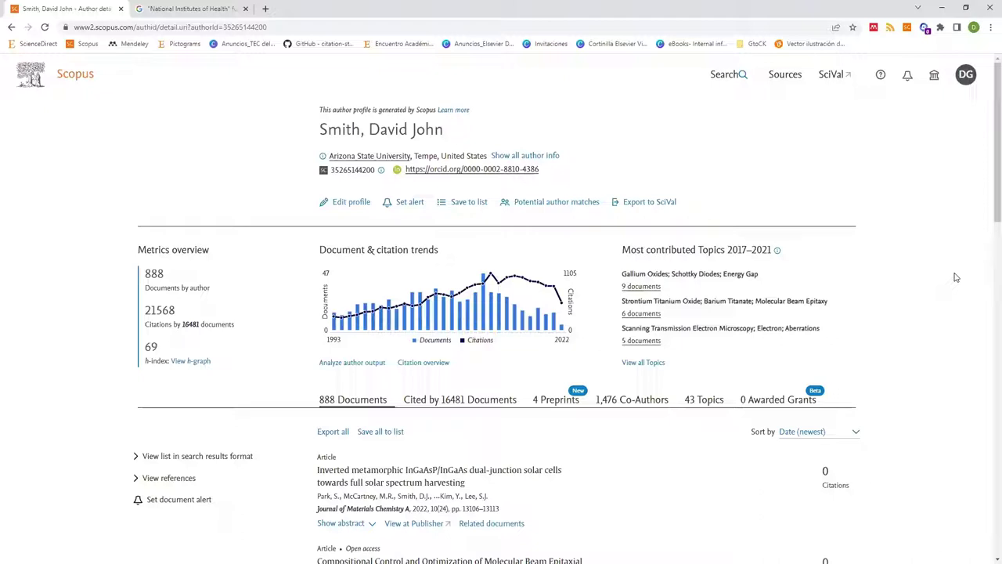
Open the author's h-graph and examine the ranked document list down to the row that marks the h-index
double_click(221, 357)
left_click(197, 366)
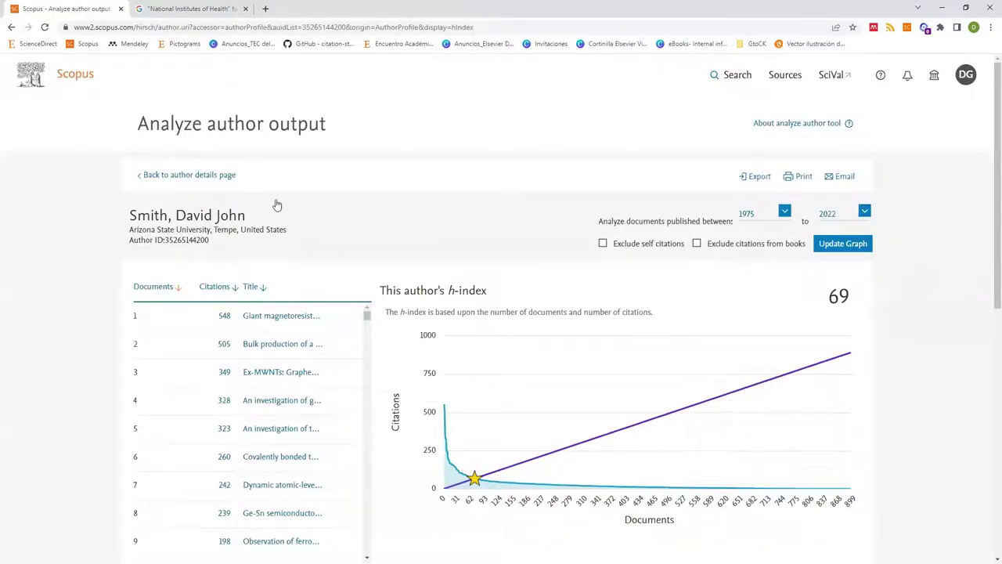
scroll(277, 203, "down", 2)
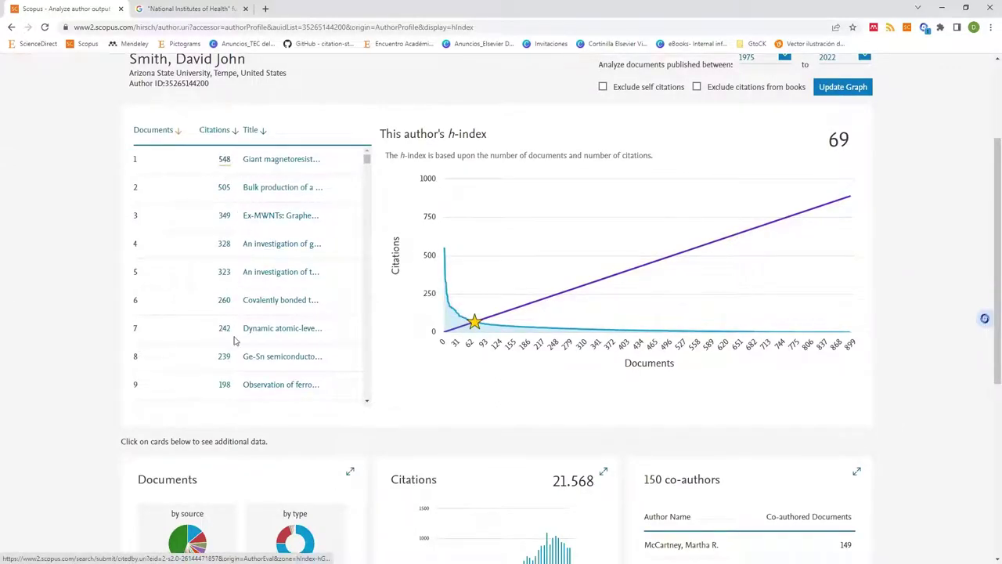
scroll(241, 329, "down", 5)
scroll(241, 320, "up", 5)
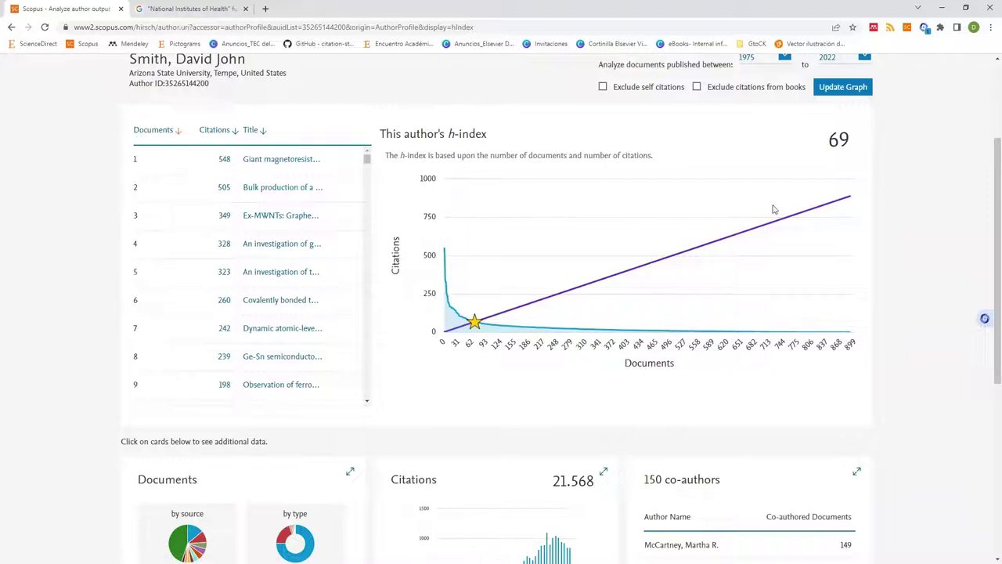
scroll(199, 319, "down", 15)
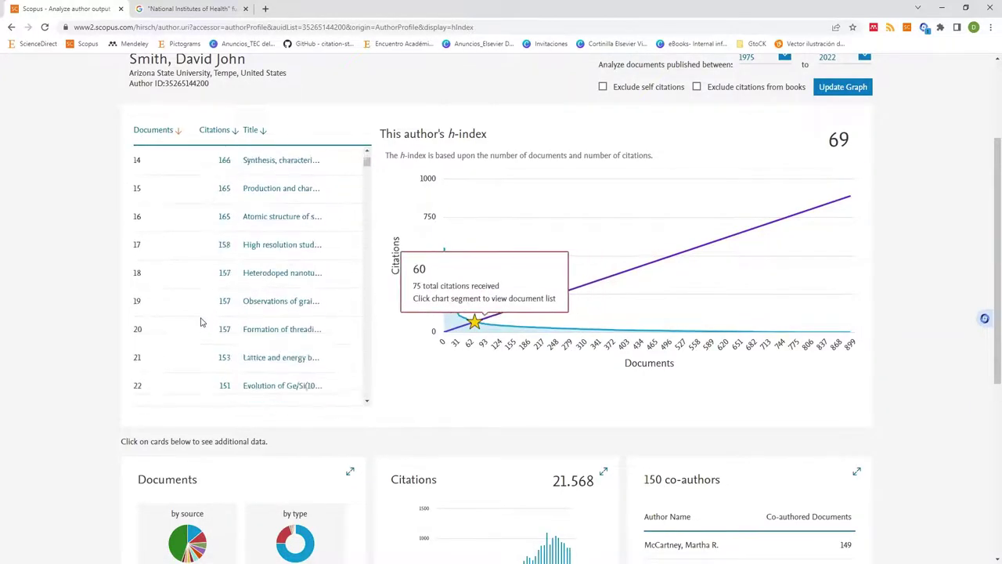
scroll(200, 318, "down", 6)
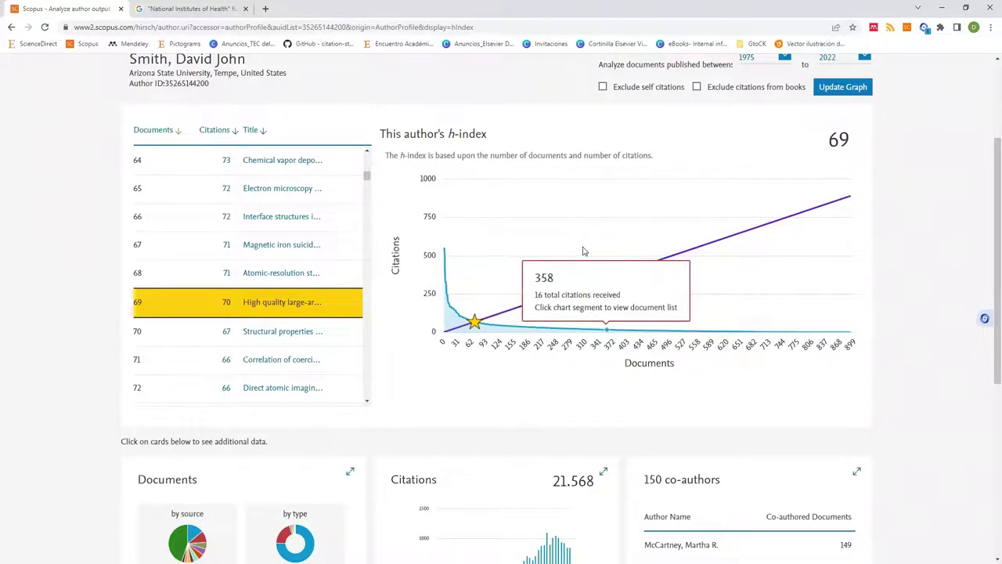
Return from the h-graph to the author's profile and look through the list of co-authors
left_click(11, 28)
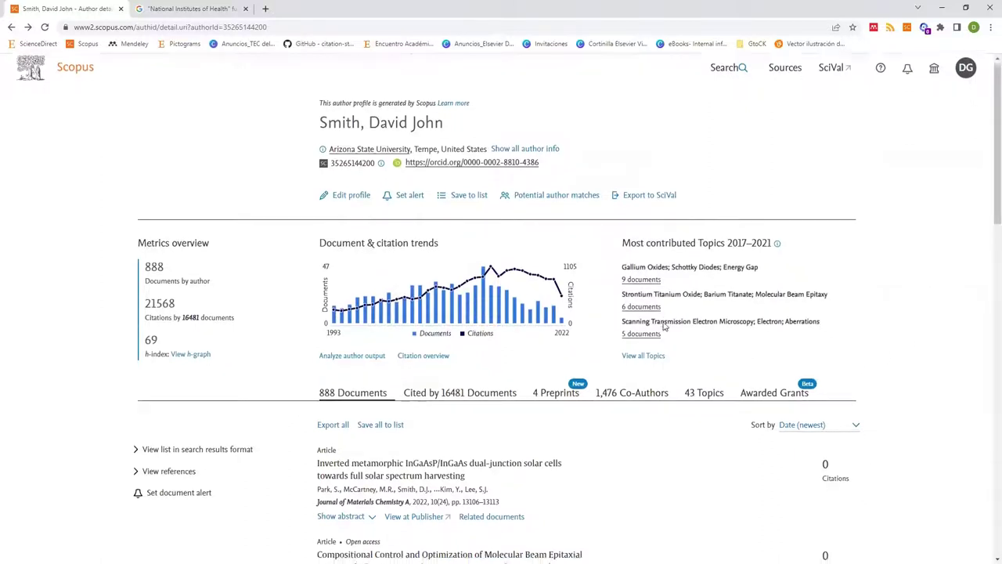
scroll(704, 336, "down", 1)
left_click(641, 298)
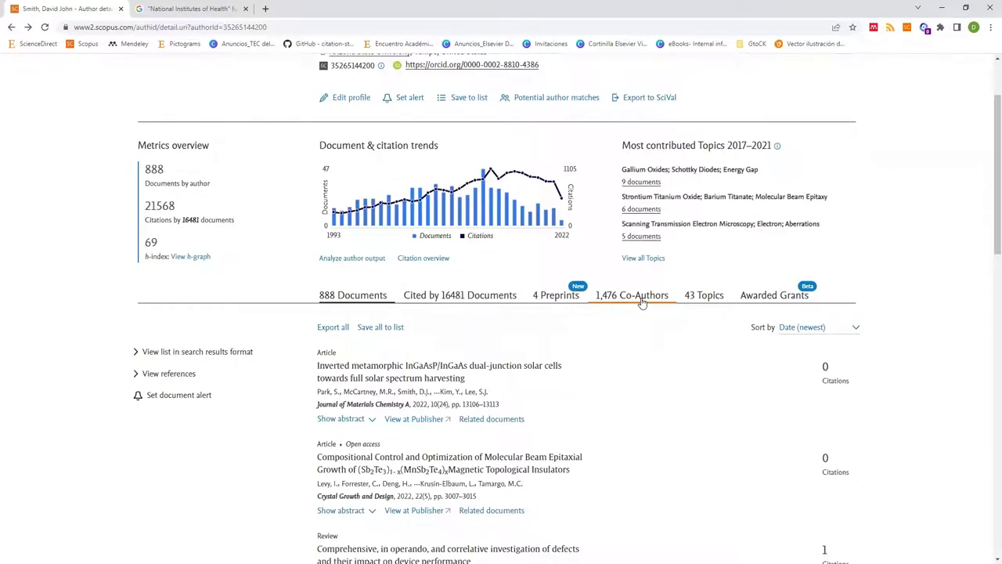
scroll(371, 353, "down", 1)
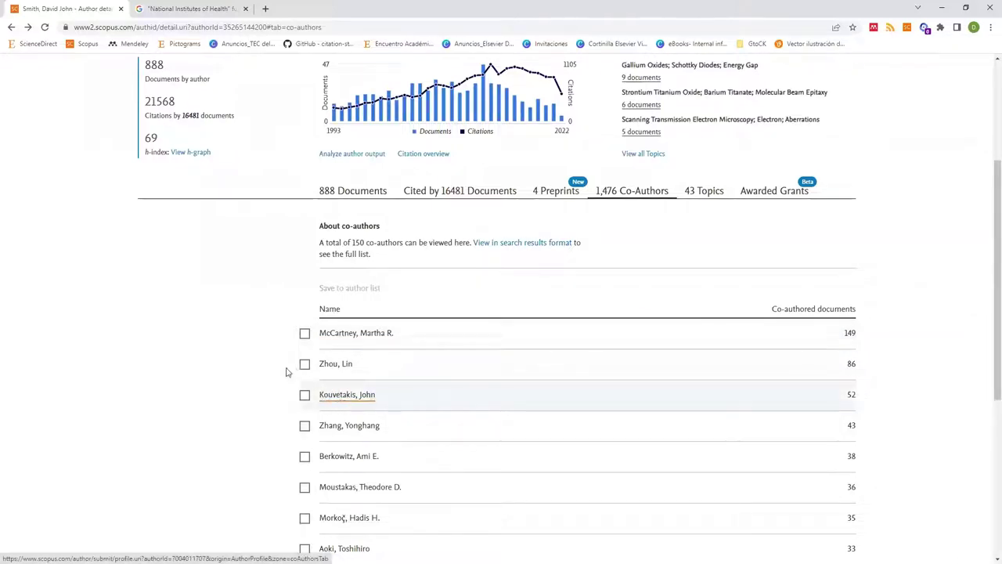
scroll(447, 306, "up", 2)
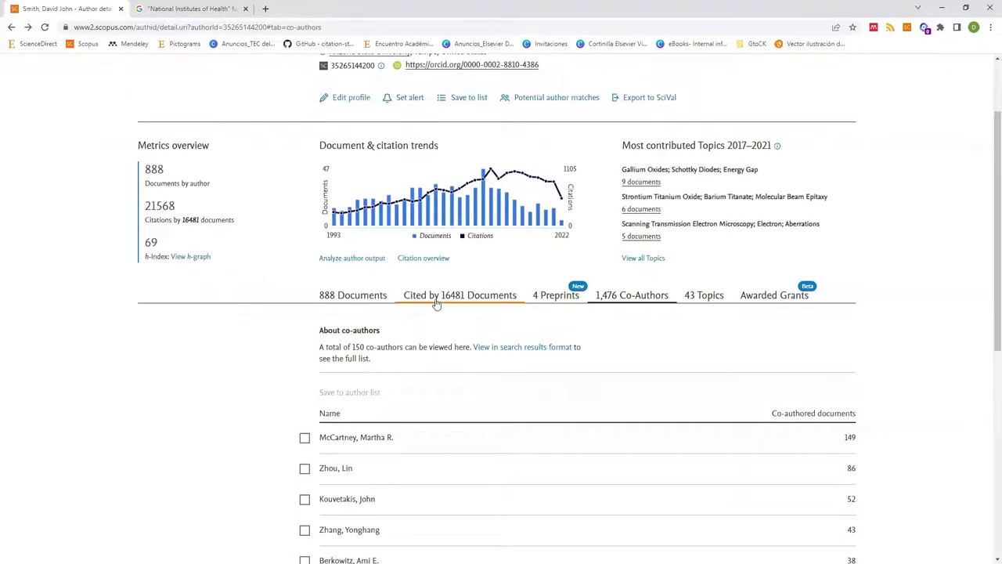
View the documents citing the author in search results format in a separate tab, highlight their count and analyze these results
left_click(430, 313)
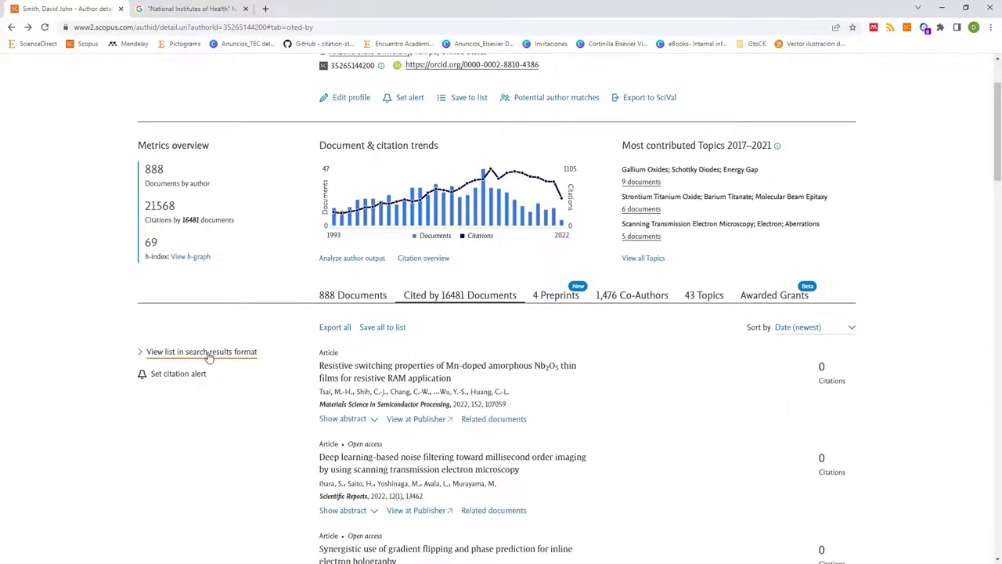
middle_click(249, 351)
left_click(371, 9)
left_click(195, 10)
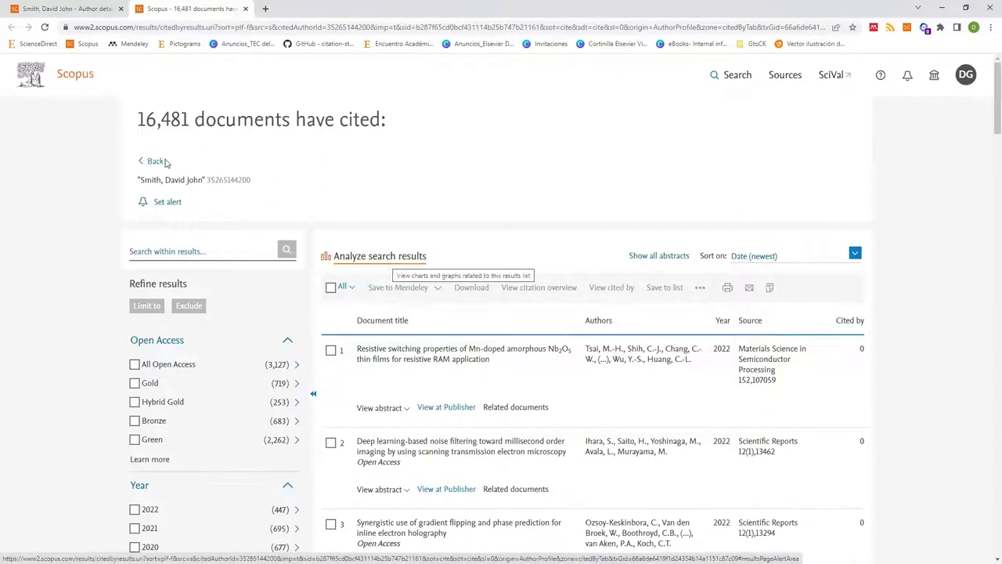
left_click_drag(213, 120, 137, 119)
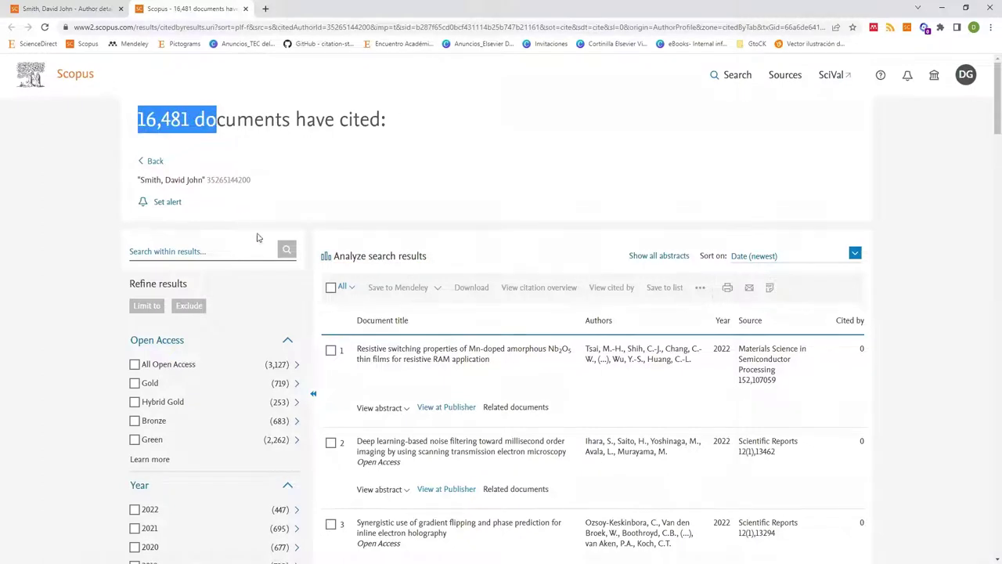
left_click(394, 262)
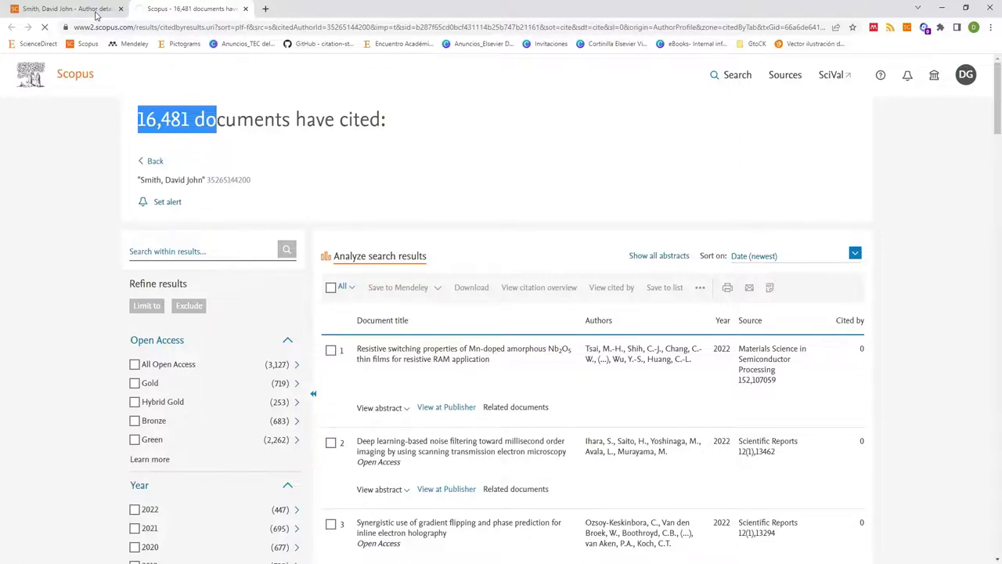
key("ctrl+shift+Tab")
left_click(228, 356, "ctrl")
left_click(312, 8)
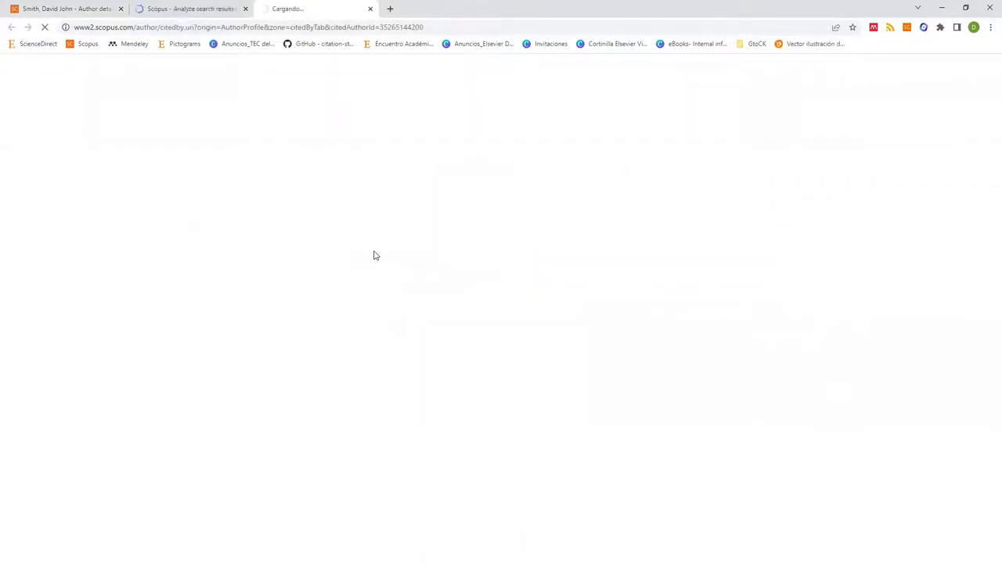
left_click(231, 10)
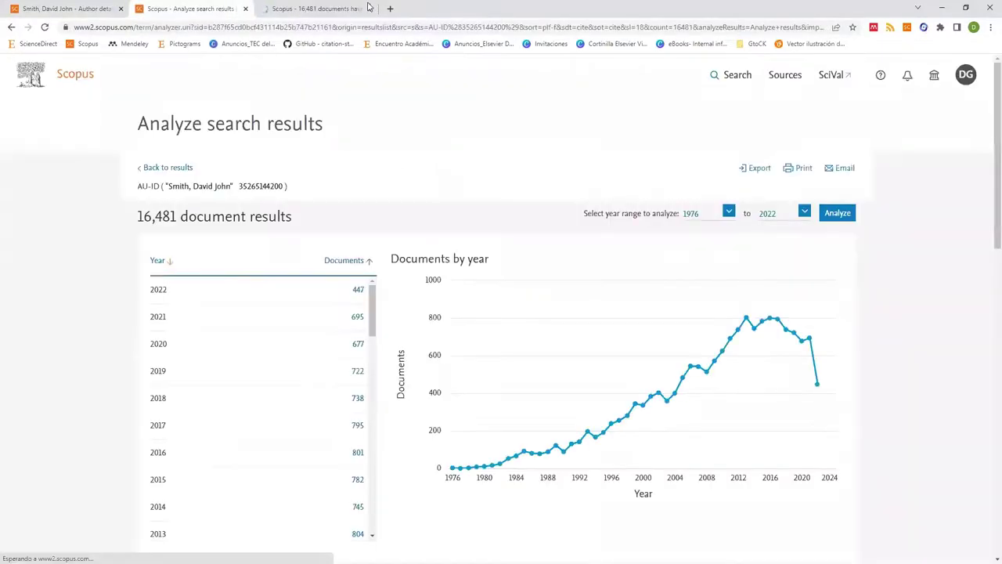
Examine the citing documents by year and by author, and return to the list of citing documents
scroll(524, 287, "down", 1)
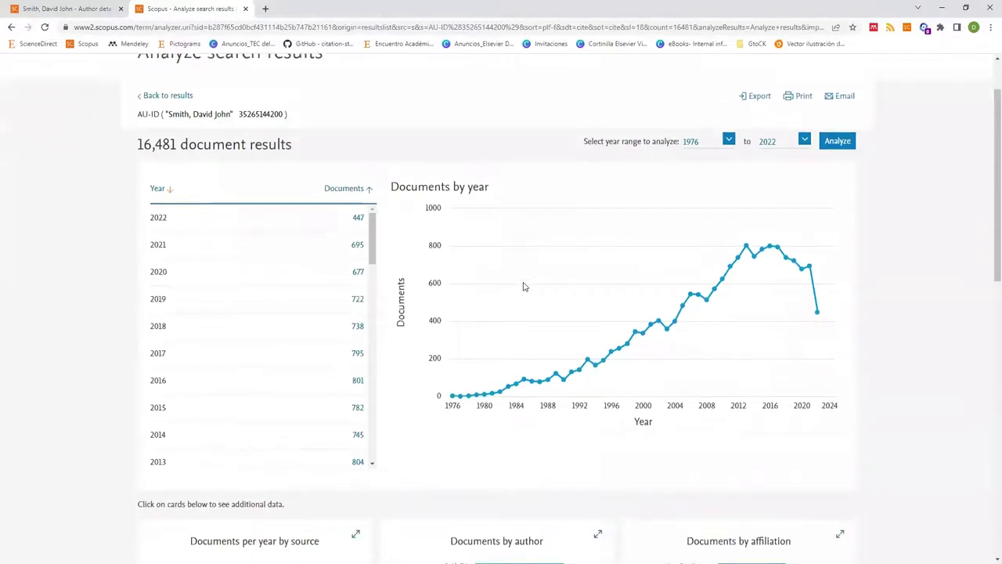
scroll(524, 286, "down", 3)
left_click(486, 297)
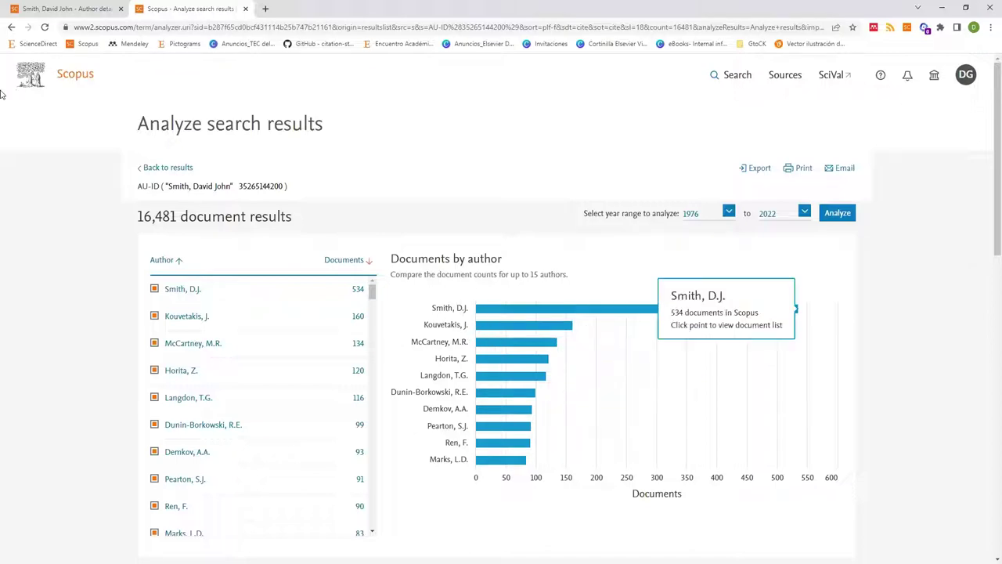
left_click(12, 26)
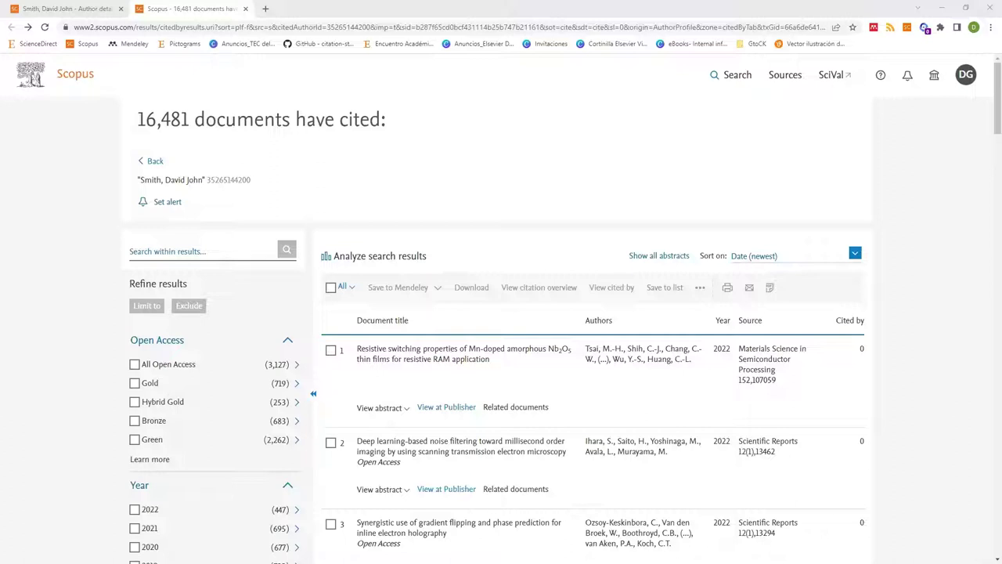
Switch to the author's profile and go back from it to the author search form
left_click(79, 9)
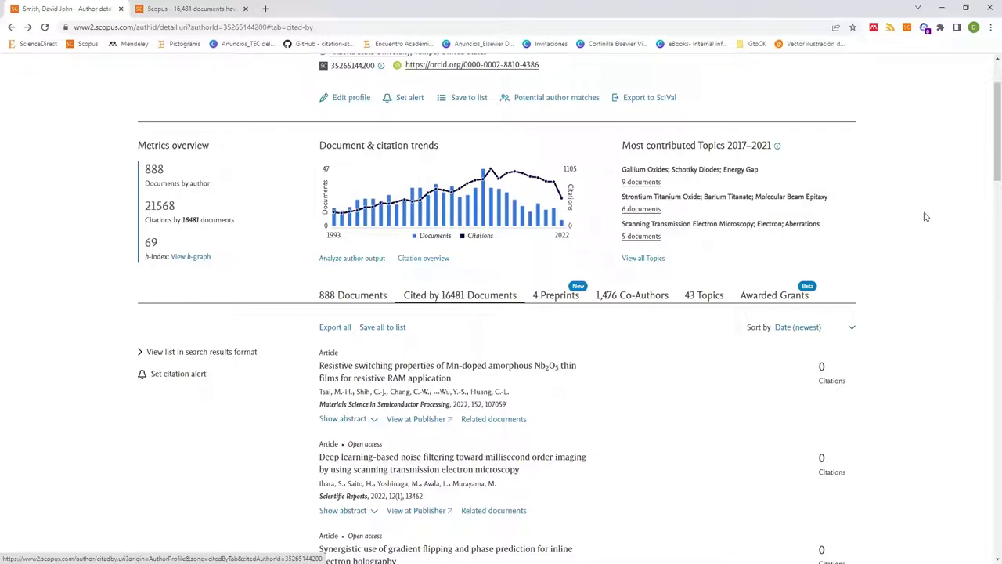
scroll(925, 216, "up", 2)
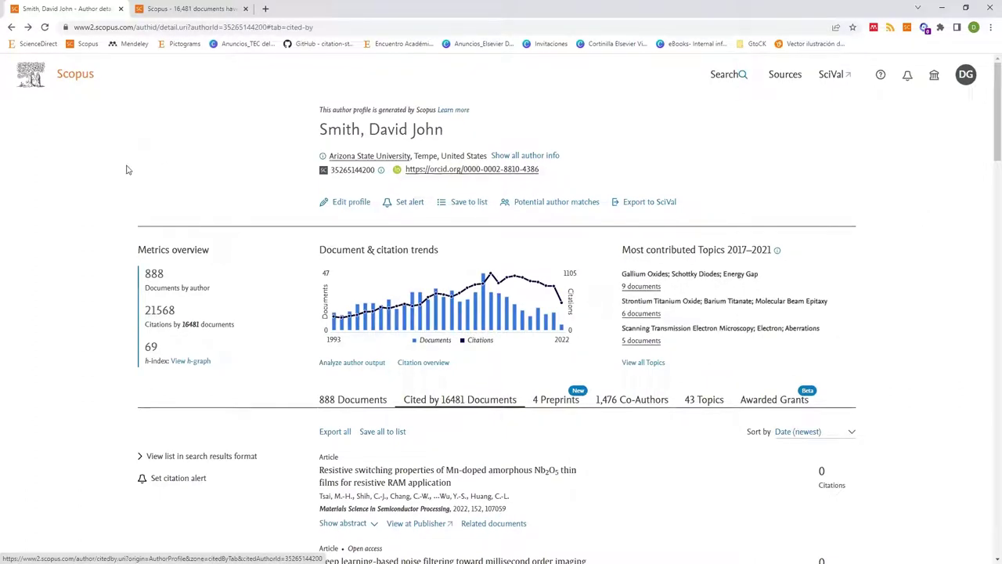
left_click(10, 28)
left_click(11, 28)
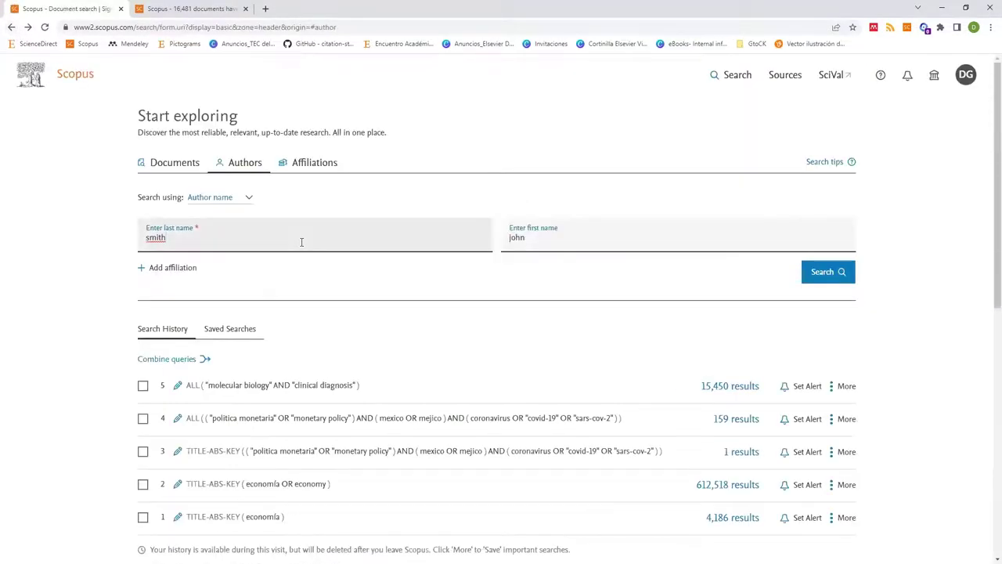
Run an author search with the last name hawking and the first name stephen
double_click(299, 242)
type("hawking")
key("Tab")
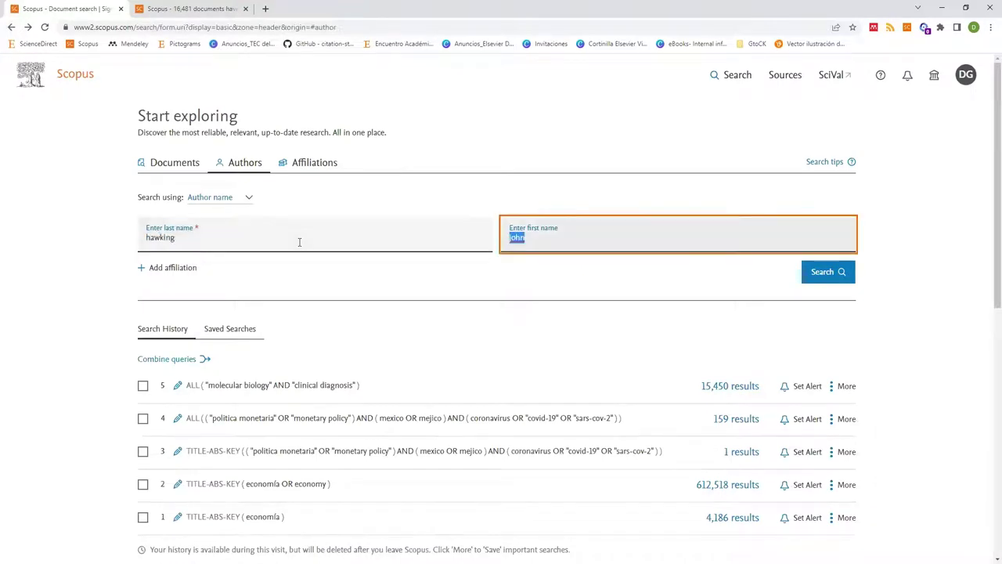
type("stephe")
key("BackSpace")
key("BackSpace")
type("hen")
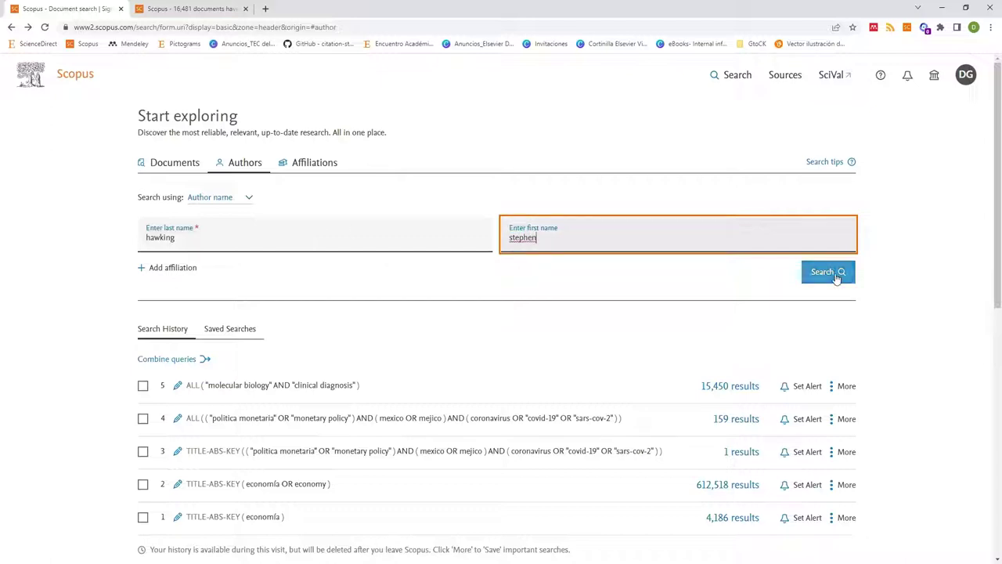
left_click(836, 274)
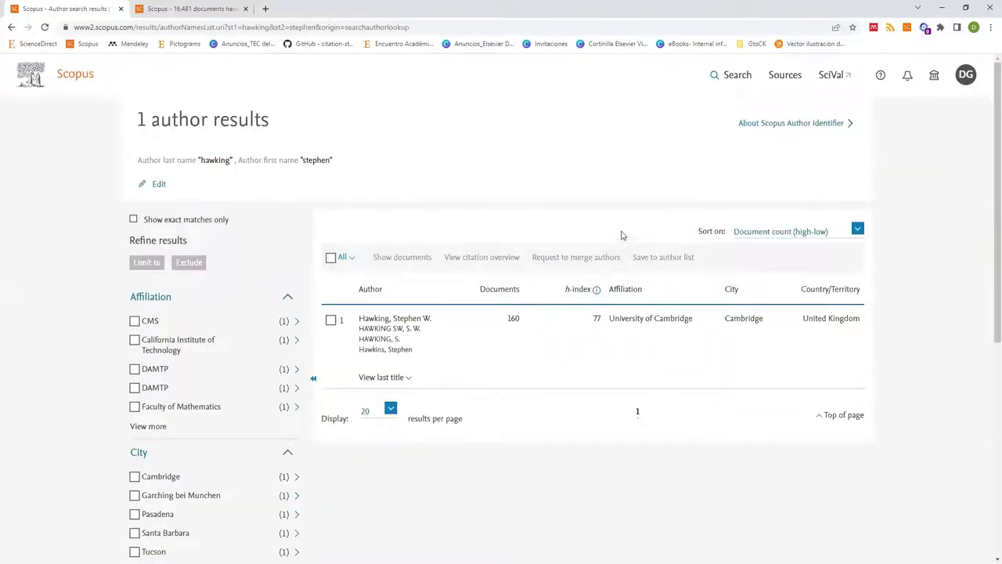
left_click(411, 319)
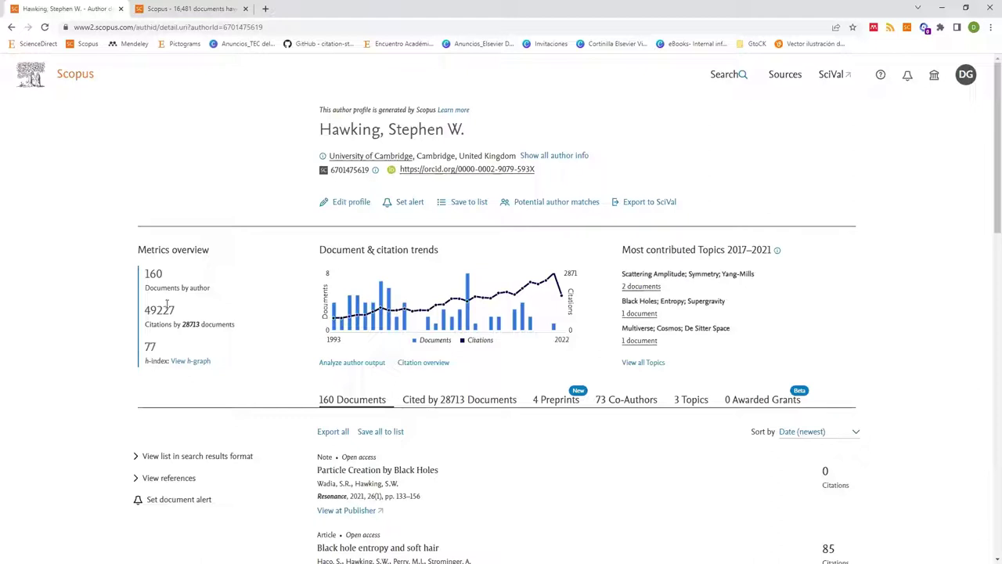
double_click(152, 274)
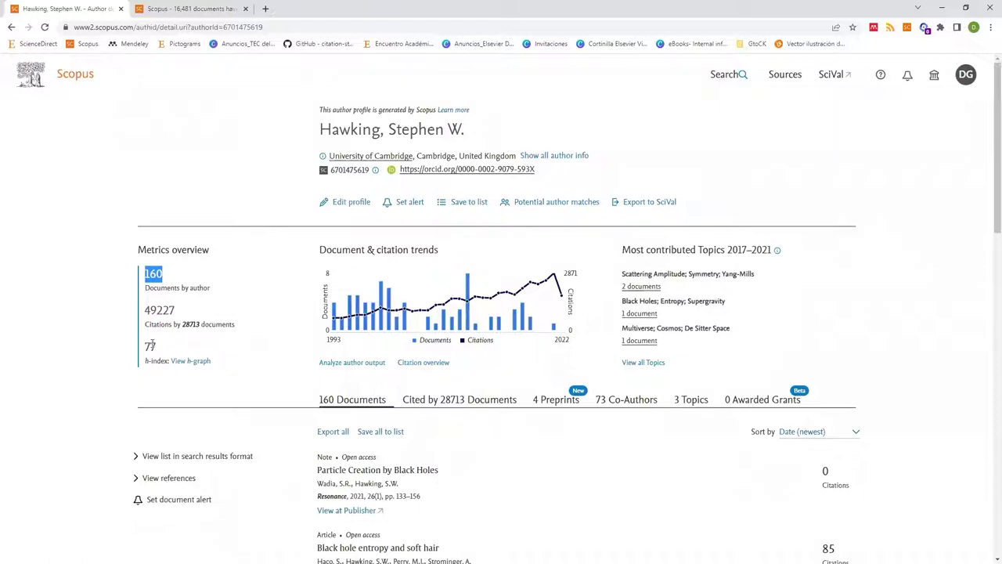
double_click(150, 346)
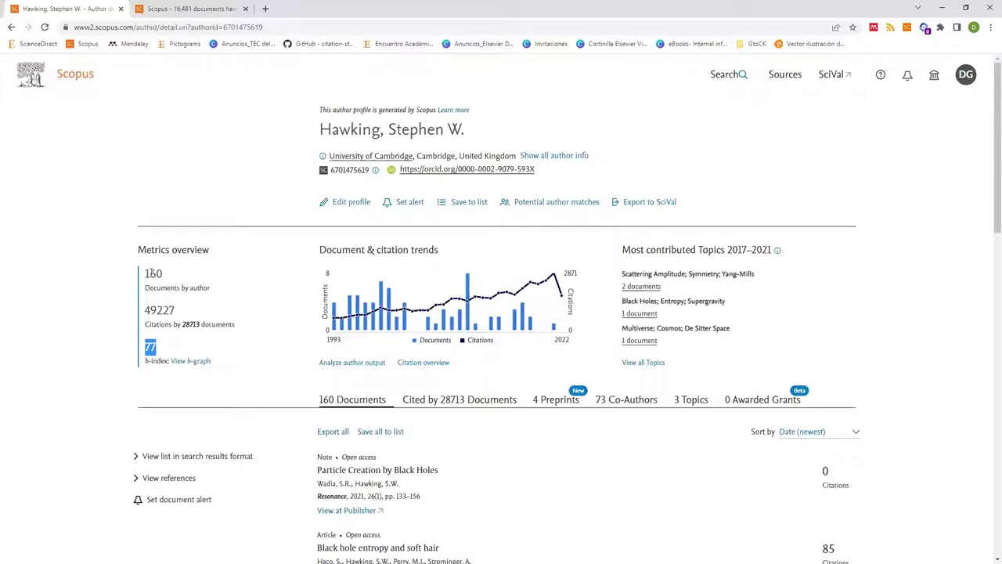
left_click_drag(145, 274, 162, 276)
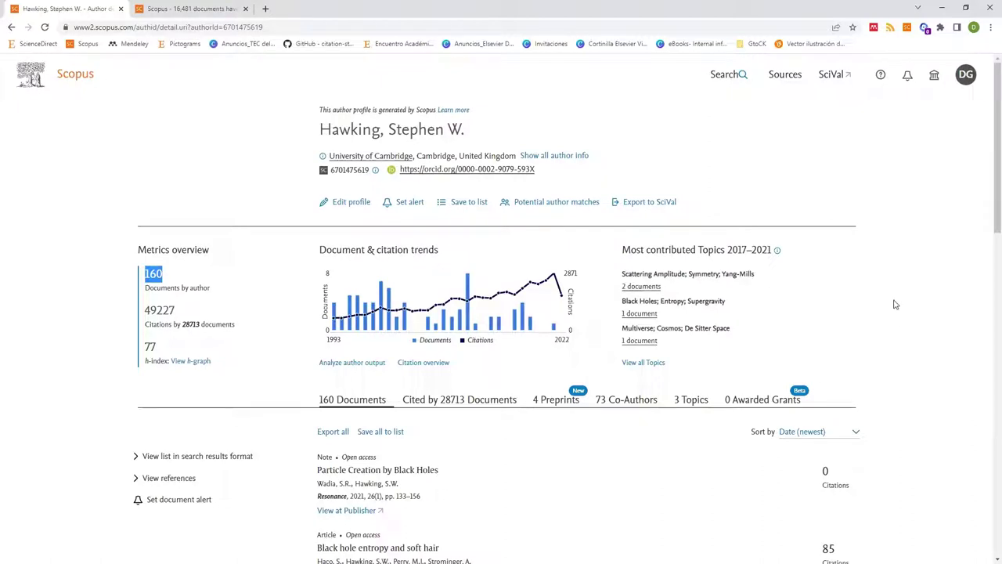
Sort the author's documents by Cited by (highest)
scroll(347, 271, "down", 2)
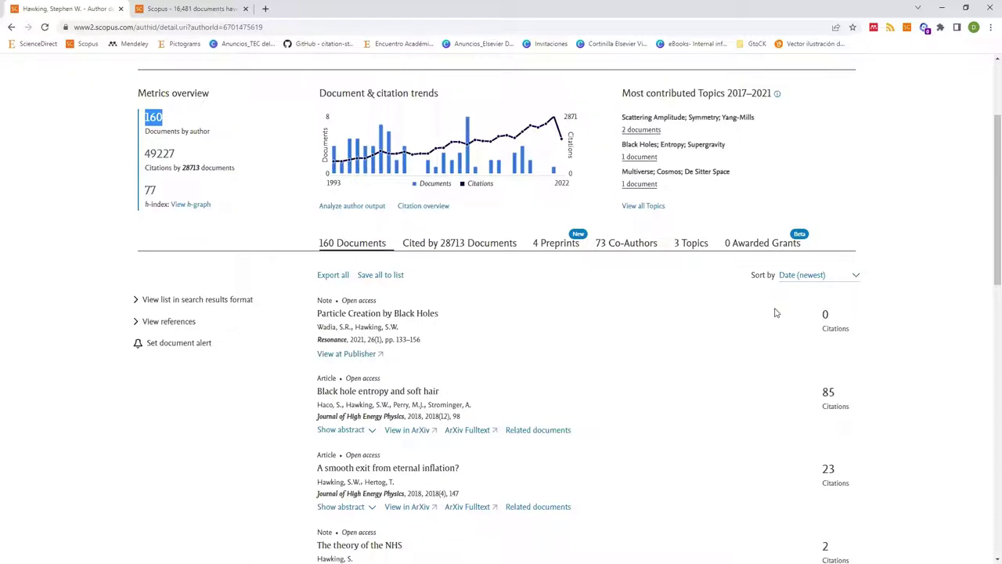
left_click(819, 279)
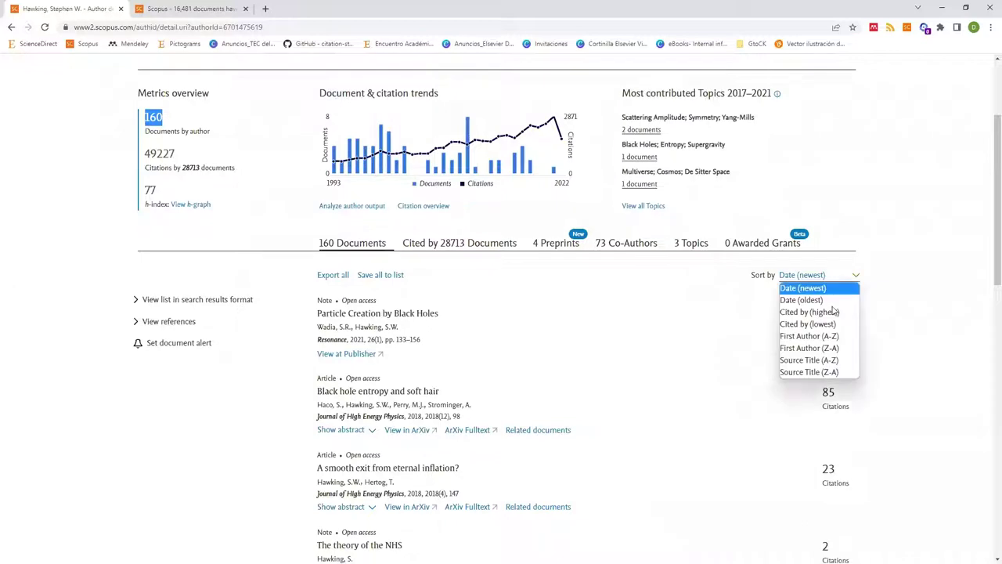
left_click(803, 313)
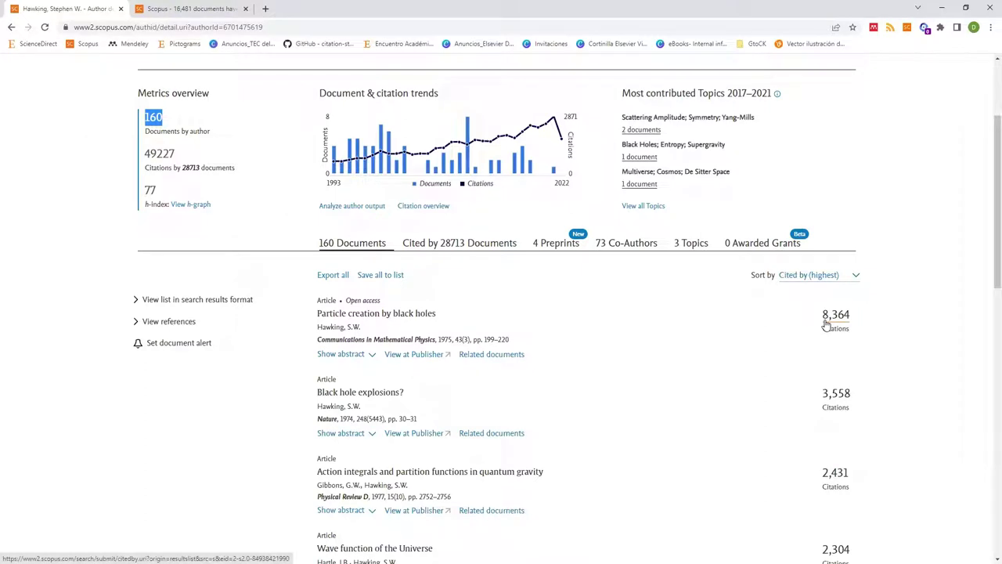
scroll(497, 211, "up", 2)
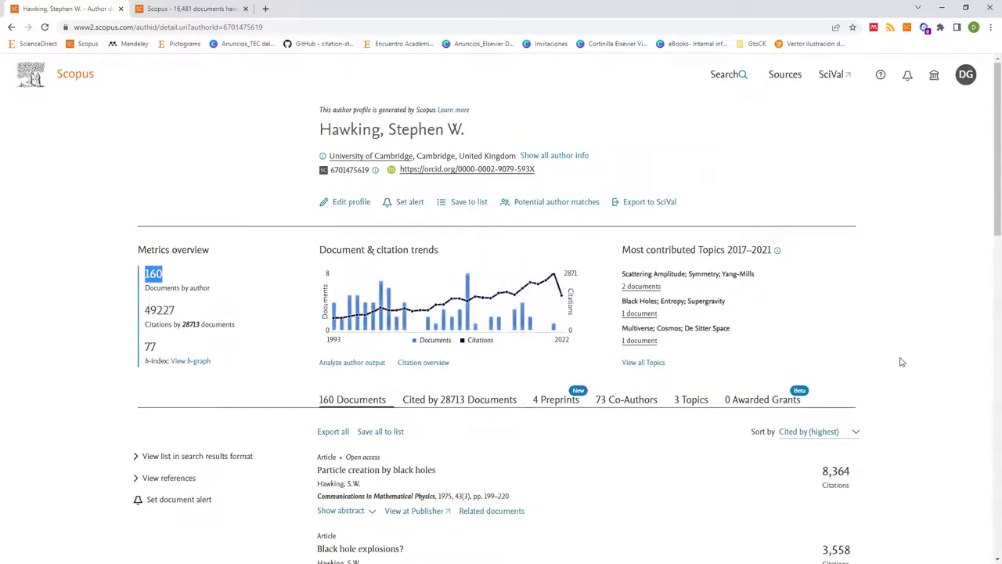
Look through the author's most cited documents and highlight the journal names they were published in
scroll(900, 361, "down", 3)
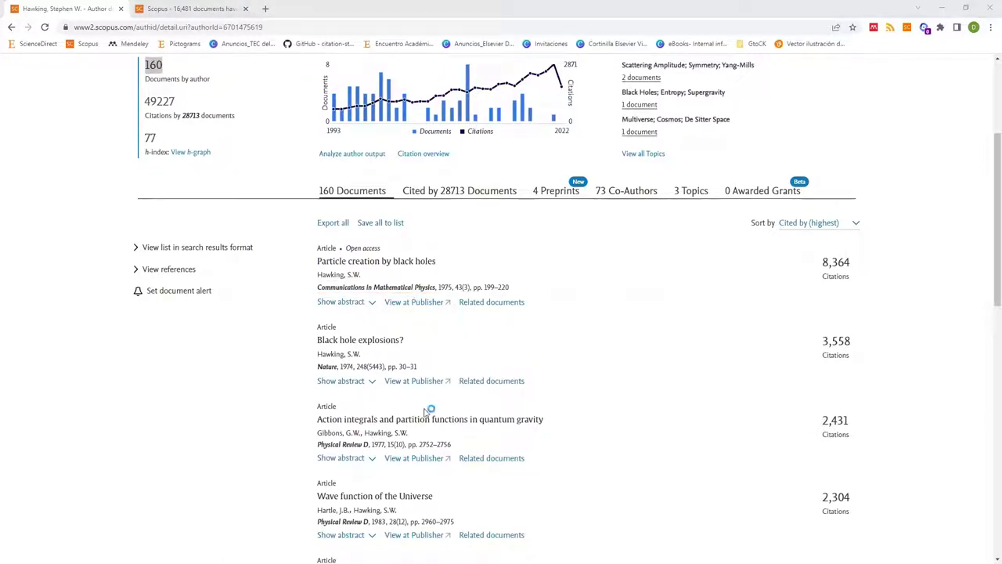
key("alt+Tab")
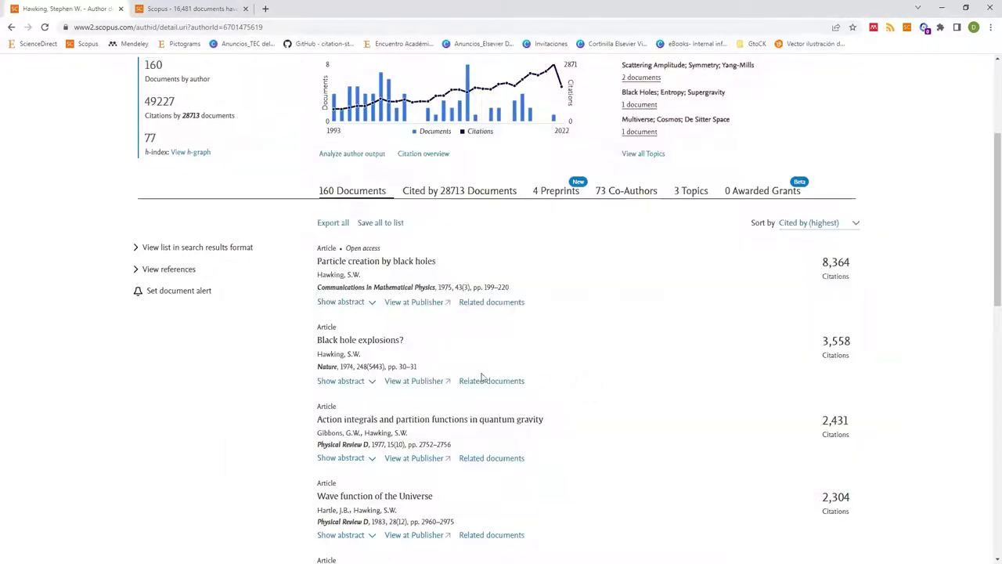
scroll(337, 356, "down", 2)
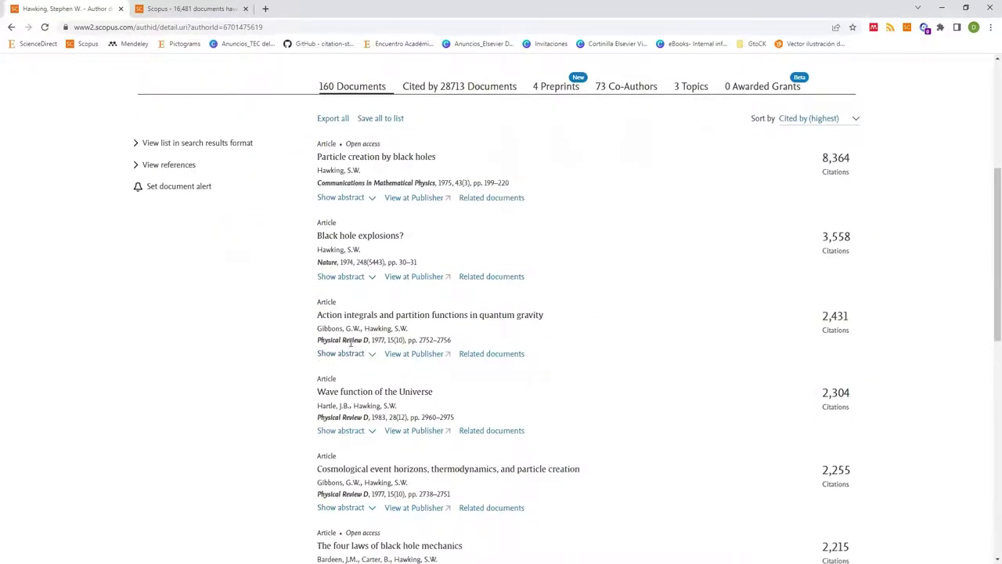
scroll(348, 340, "down", 2)
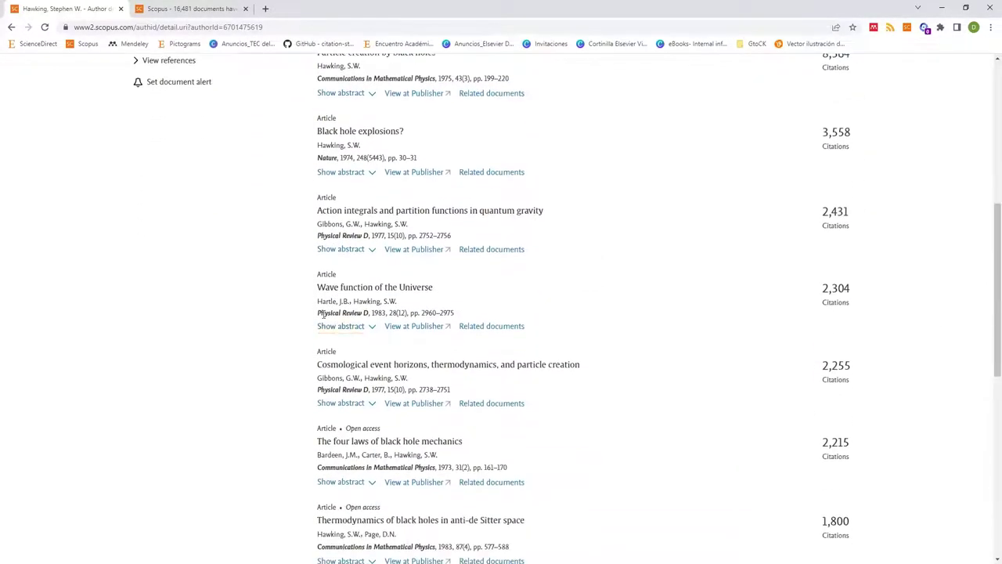
left_click_drag(354, 313, 321, 313)
left_click_drag(323, 390, 351, 390)
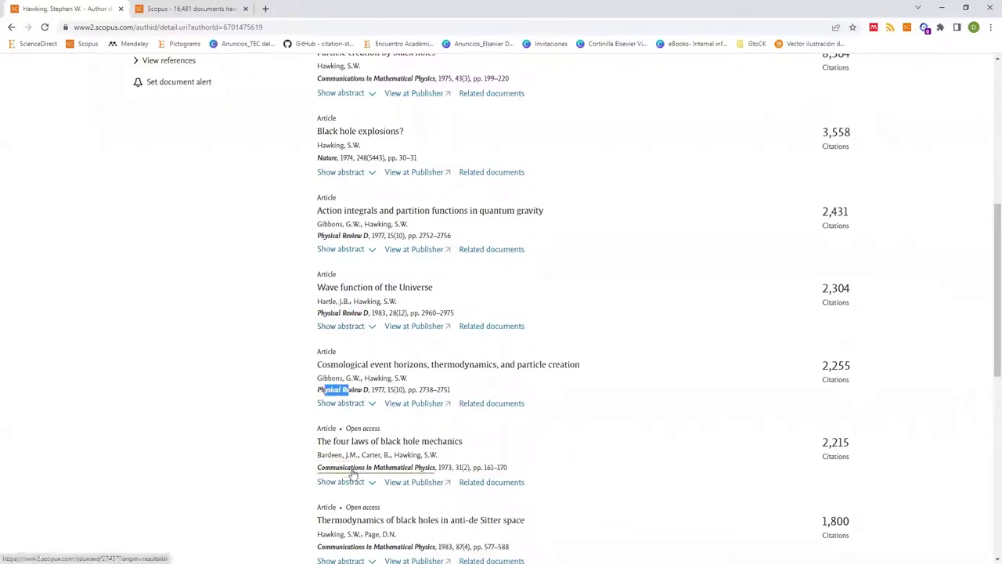
scroll(338, 490, "down", 1)
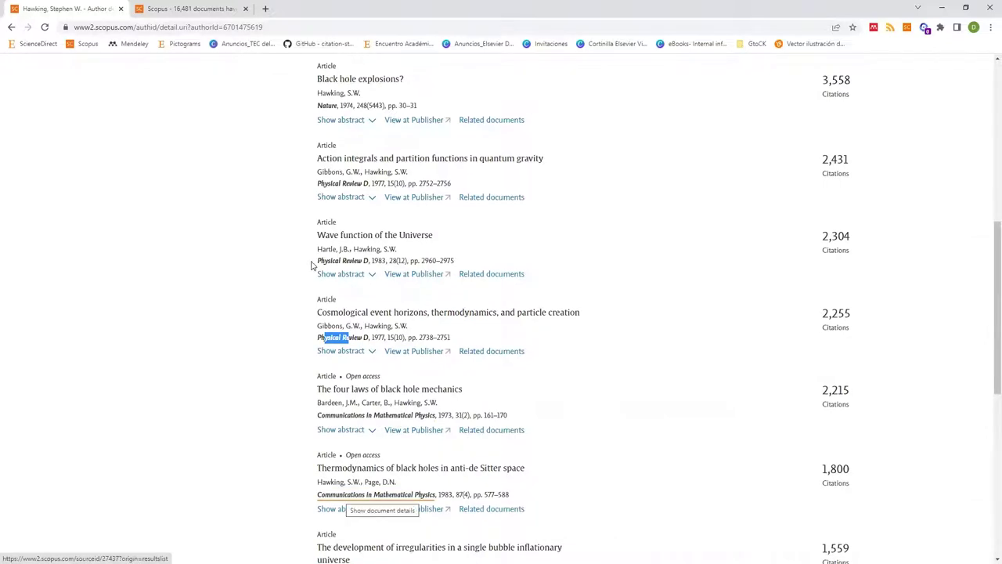
Copy the journal name Physical Review D from the Wave function of the Universe entry into a Notepad note
left_click(365, 263)
left_click_drag(317, 261, 368, 262)
key("ctrl+c")
key("super")
key("ctrl+v")
key("alt+Tab")
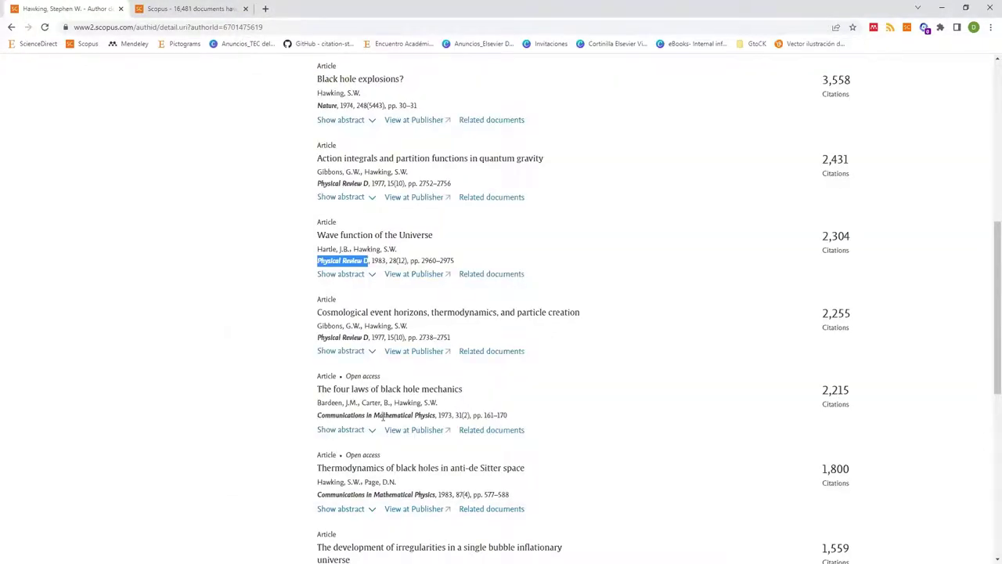
Copy Communications in Mathematical Physics from the document list onto the note's second line in Notepad, then return to the author profile in Chrome
left_click_drag(317, 415, 436, 425)
key("ctrl+c")
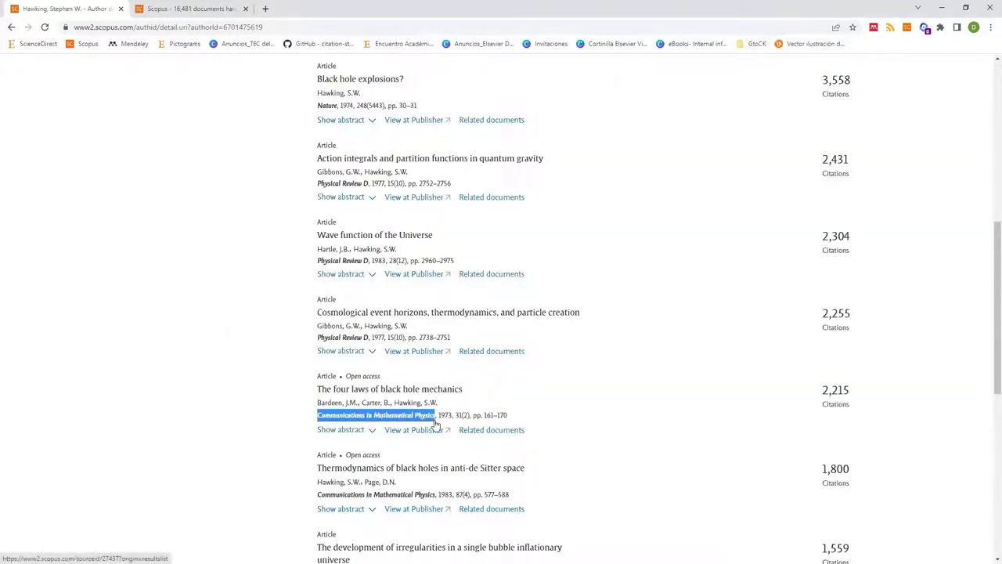
key("alt+Tab")
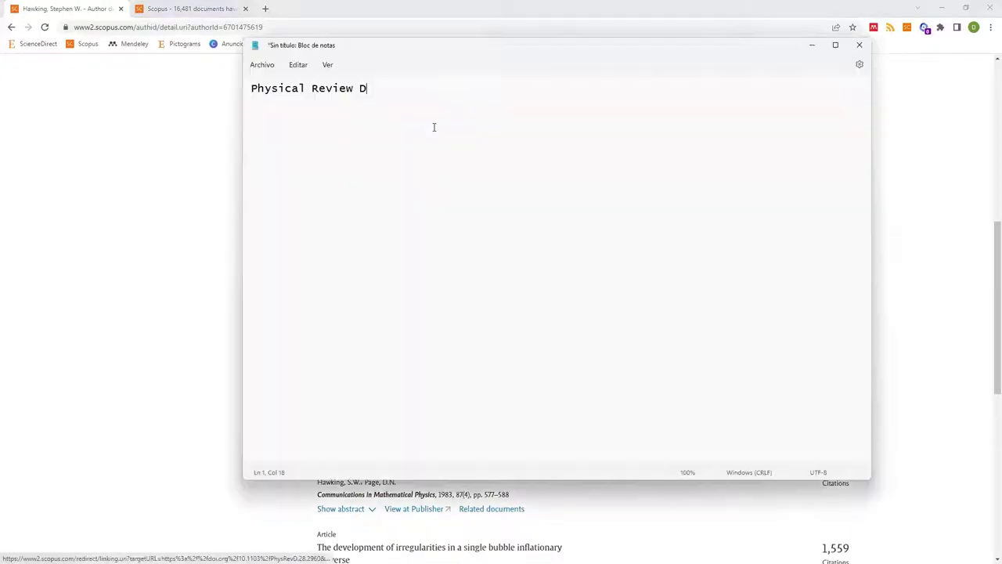
key("Return")
key("ctrl+v")
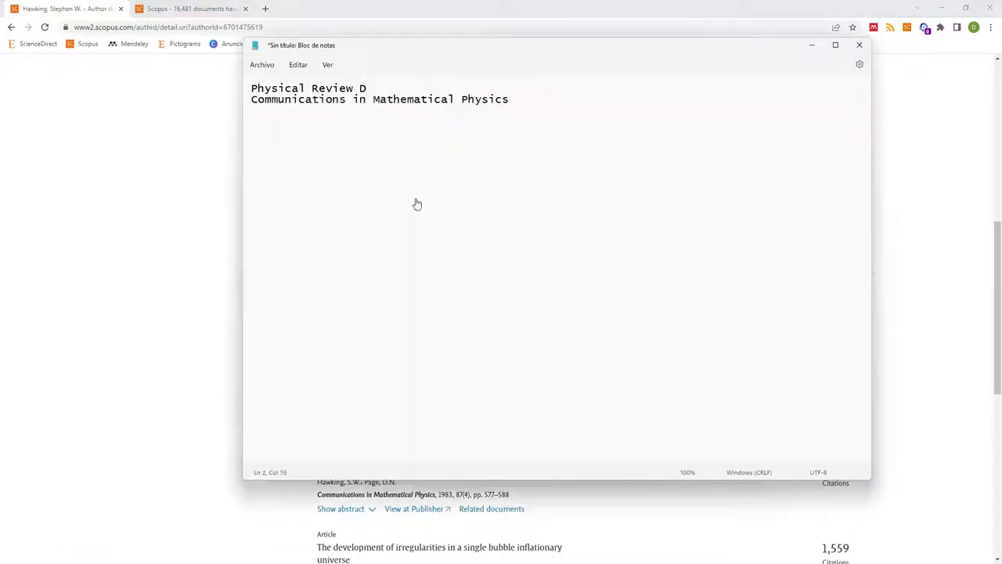
key("alt+Tab")
key("alt+Tab")
left_click_drag(305, 89, 278, 89)
left_click(326, 99, "shift")
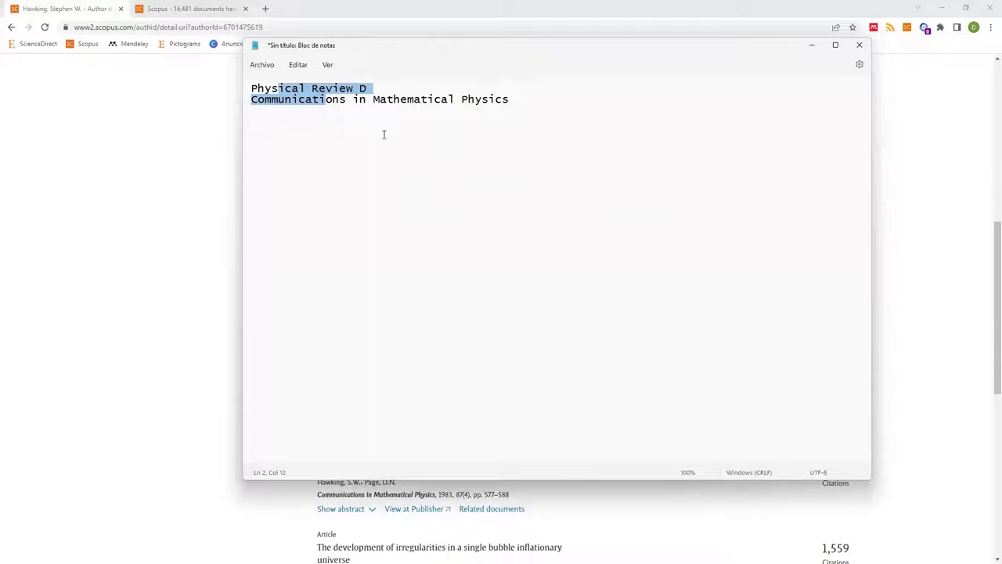
left_click(923, 265)
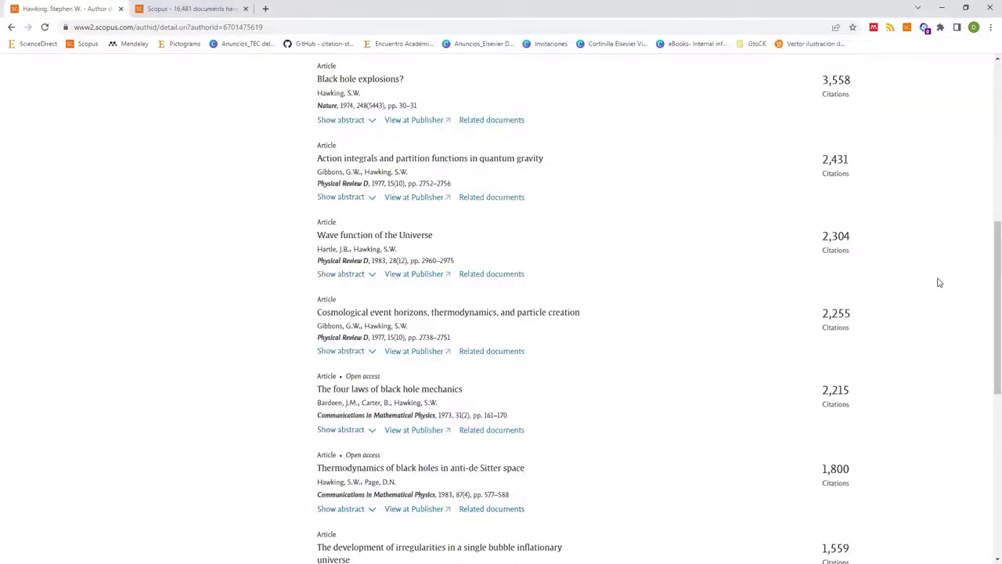
Sort the author's documents by Date (newest)
scroll(939, 280, "up", 5)
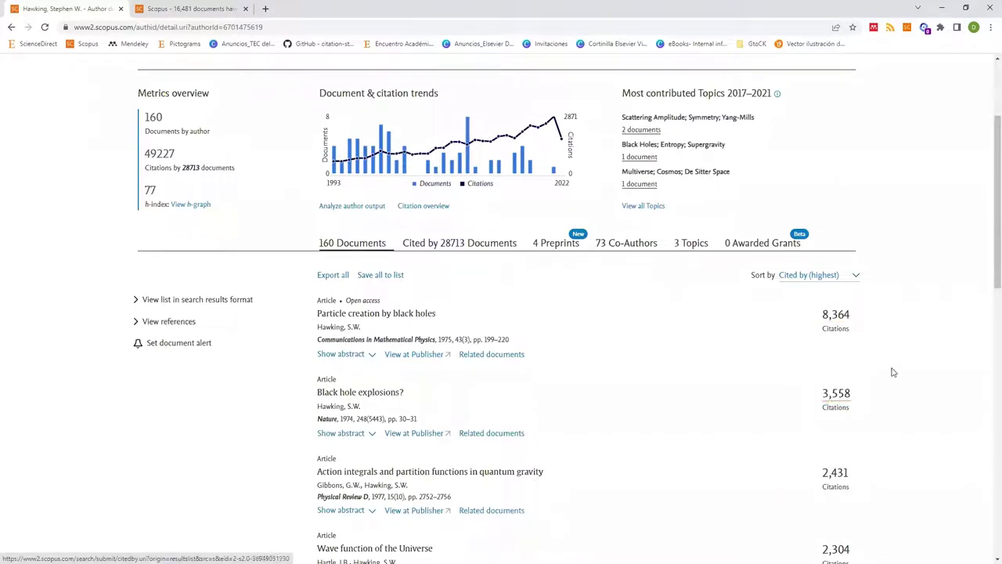
scroll(891, 372, "down", 7)
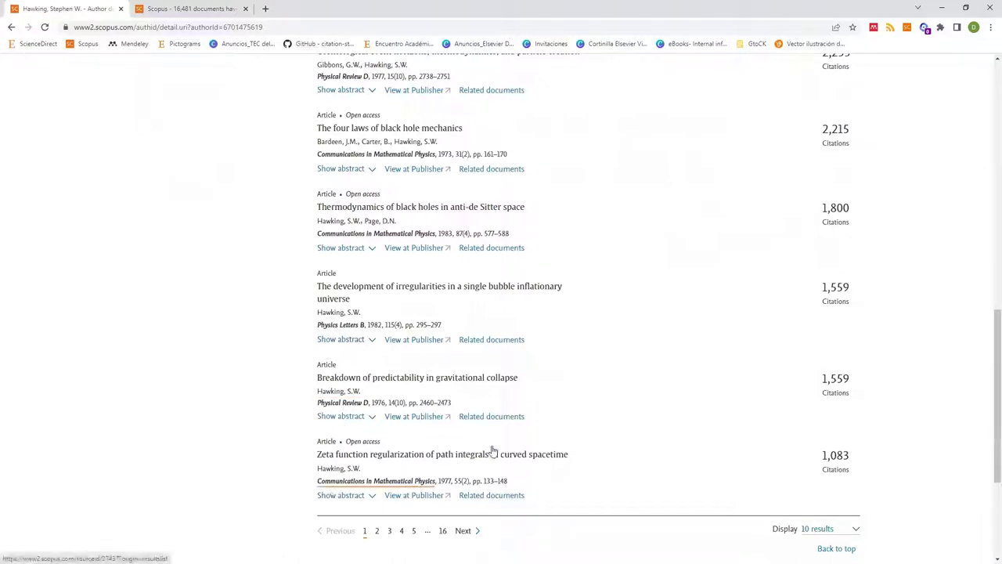
scroll(703, 340, "up", 6)
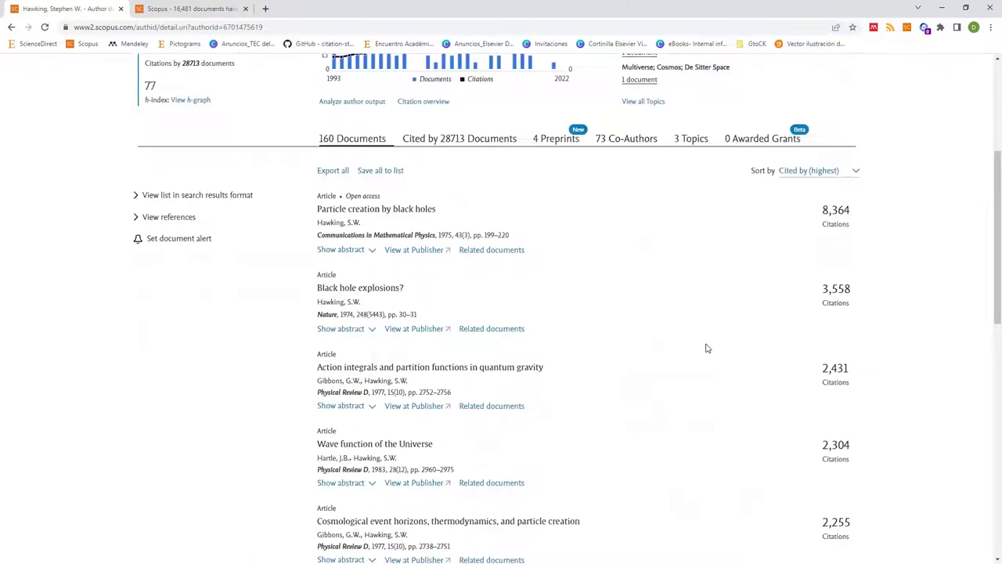
scroll(707, 344, "up", 3)
scroll(442, 313, "down", 2)
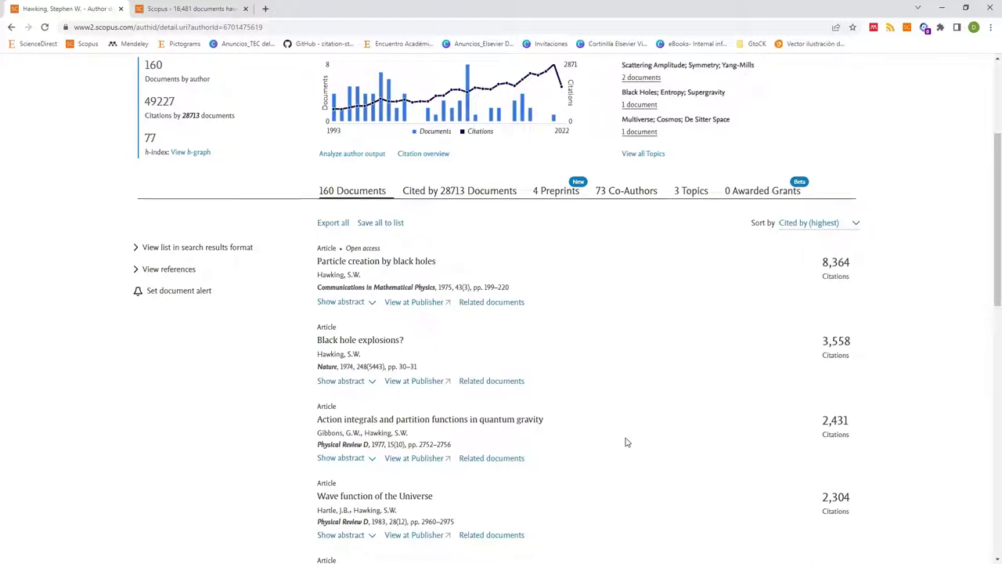
left_click(809, 225)
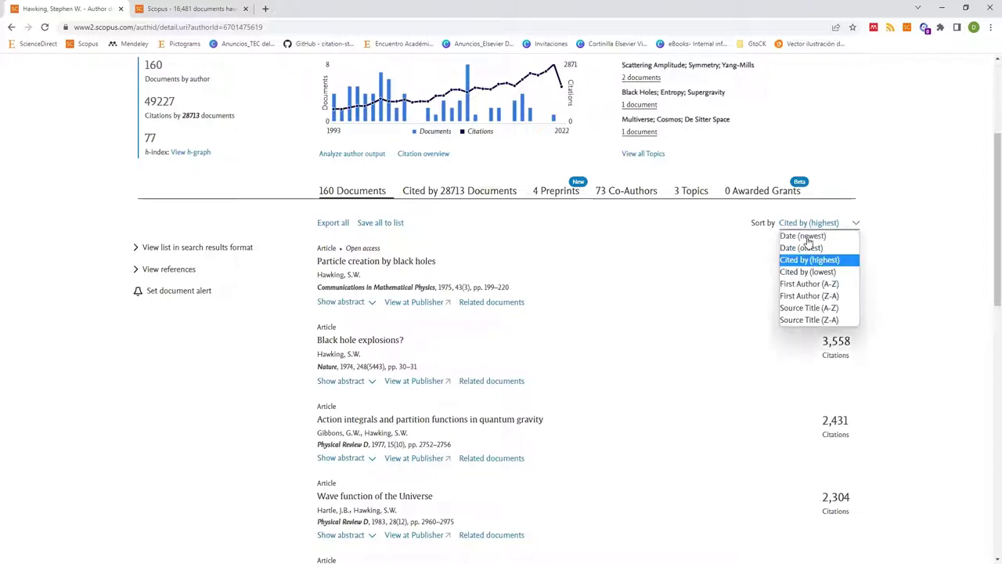
key("Return")
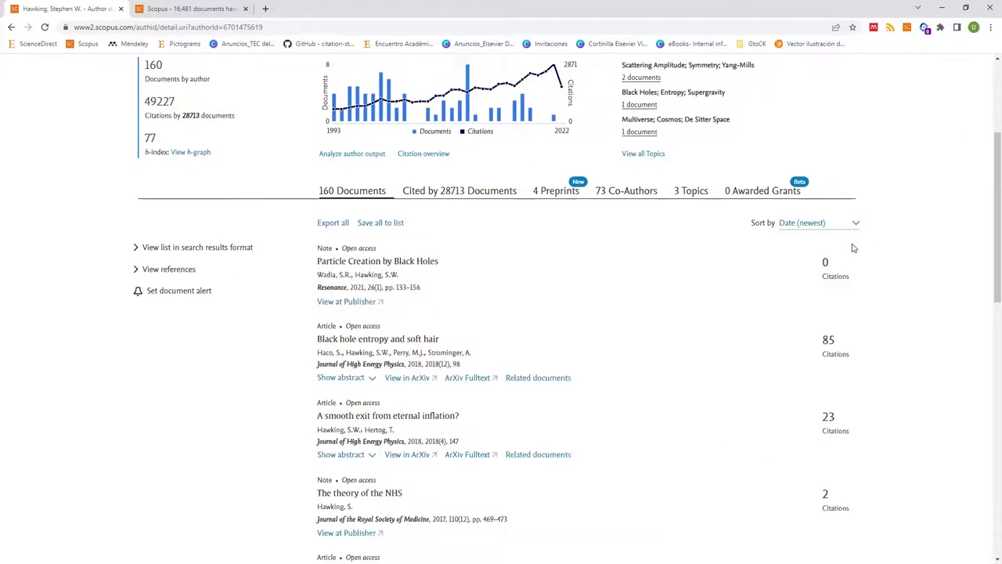
Copy the journal name Journal of High Energy Physics from the Black hole entropy and soft hair entry onto the Notepad note's third line
scroll(850, 248, "down", 1)
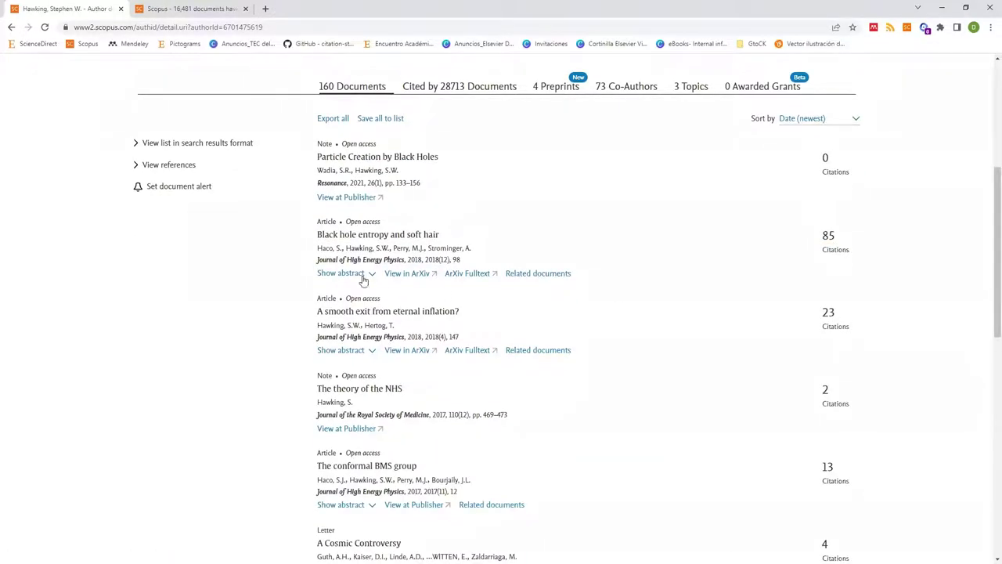
left_click_drag(317, 260, 403, 264)
key("ctrl+c")
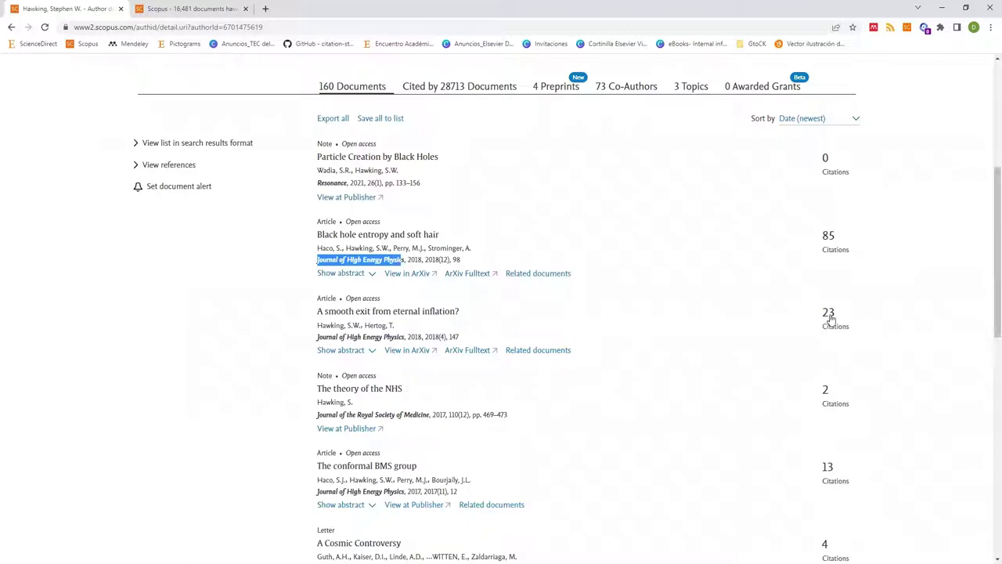
scroll(392, 439, "down", 1)
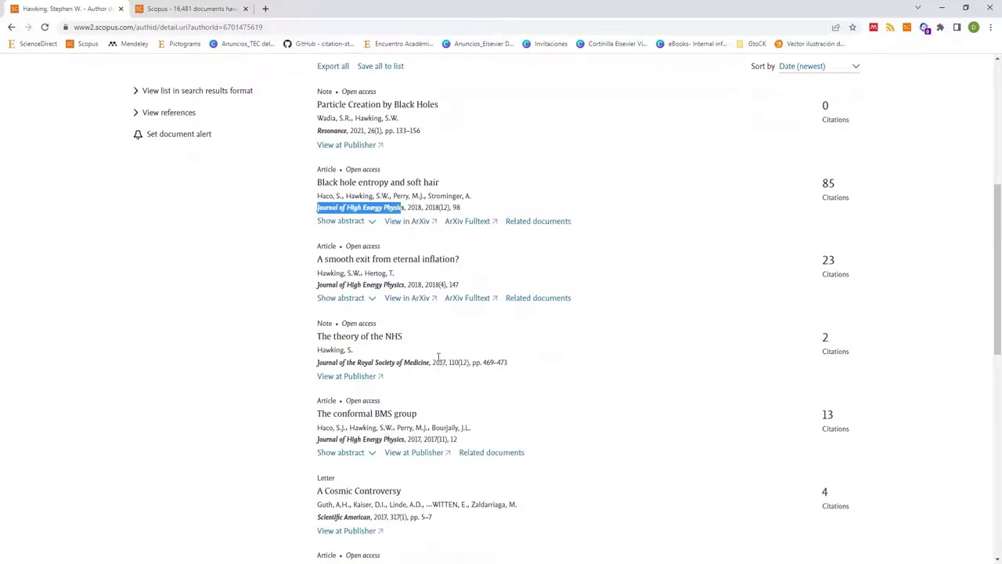
key("alt+Tab")
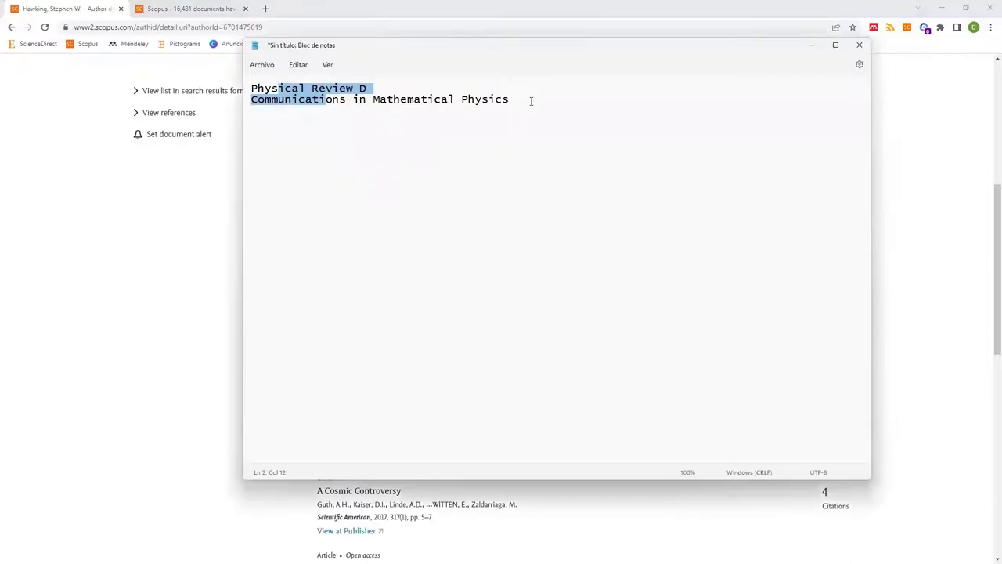
left_click(530, 101)
key("Return")
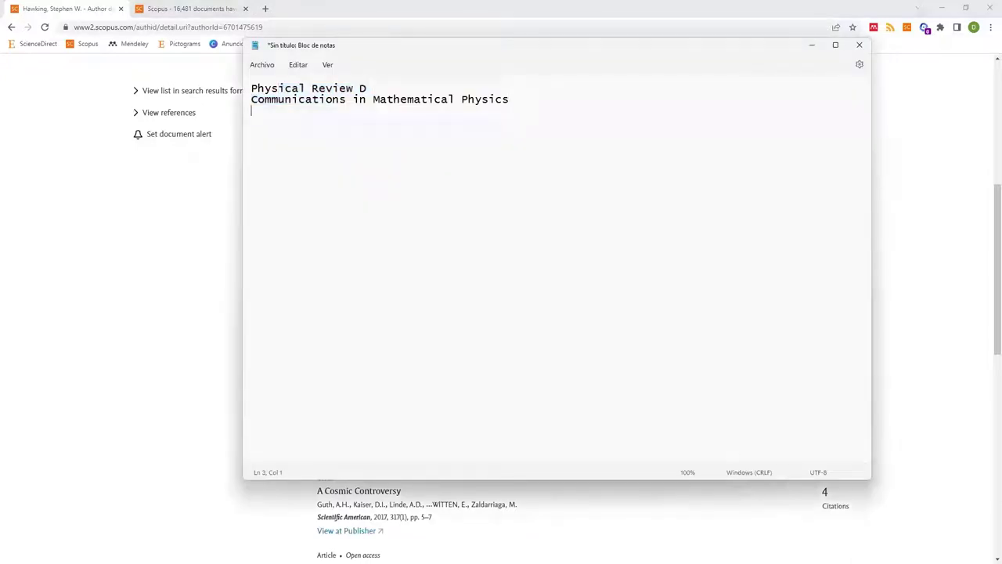
key("ctrl+v")
type("s")
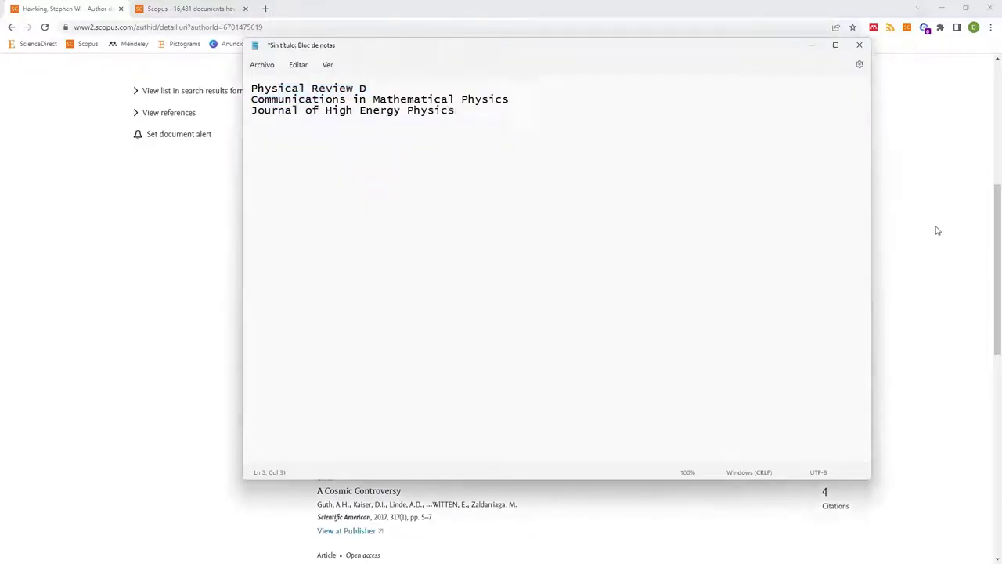
key("alt+Tab")
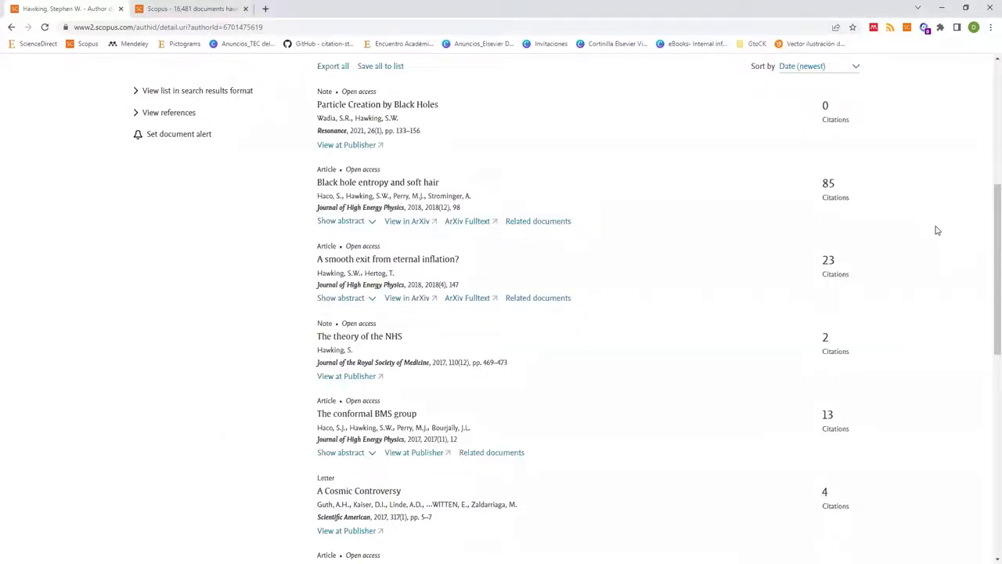
Open the document details of Black hole entropy and soft hair and highlight the terms in its title
scroll(718, 340, "up", 1)
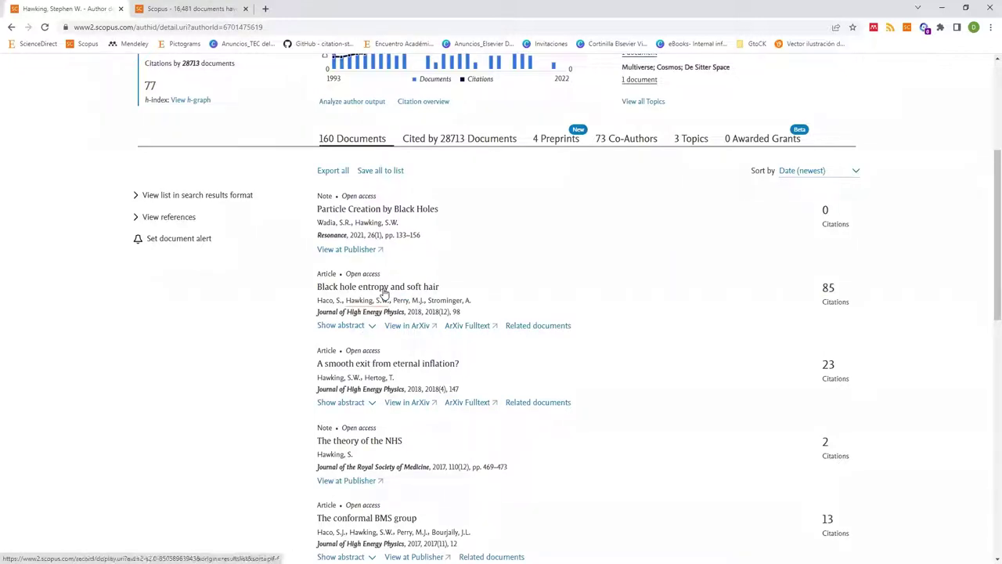
left_click(384, 291)
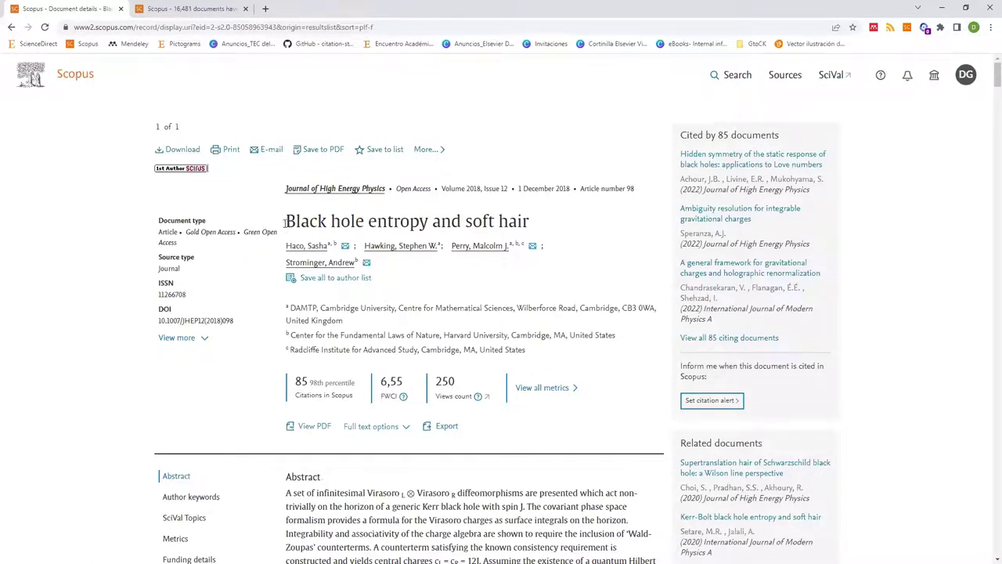
left_click_drag(286, 222, 364, 224)
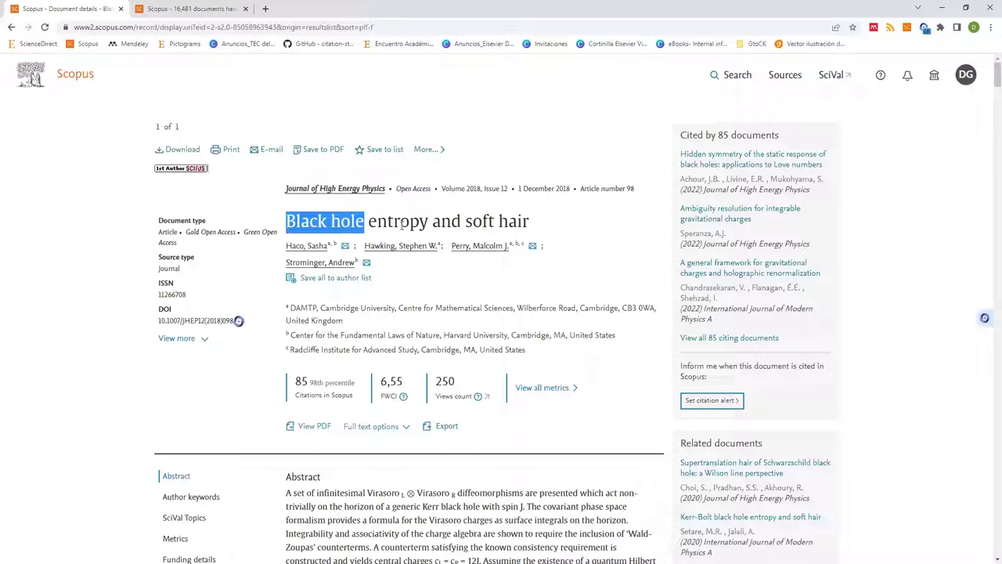
left_click_drag(533, 224, 465, 224)
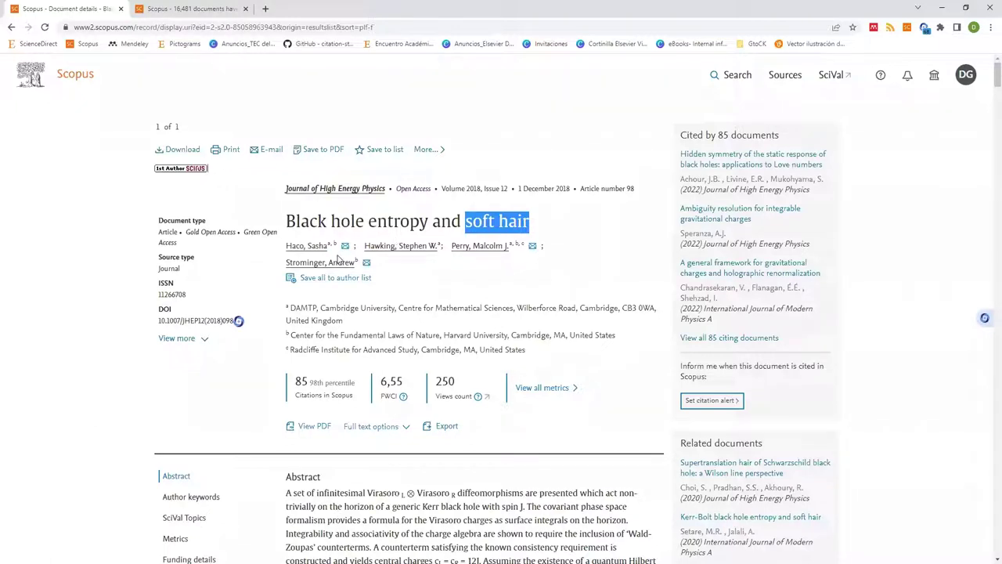
triple_click(543, 220)
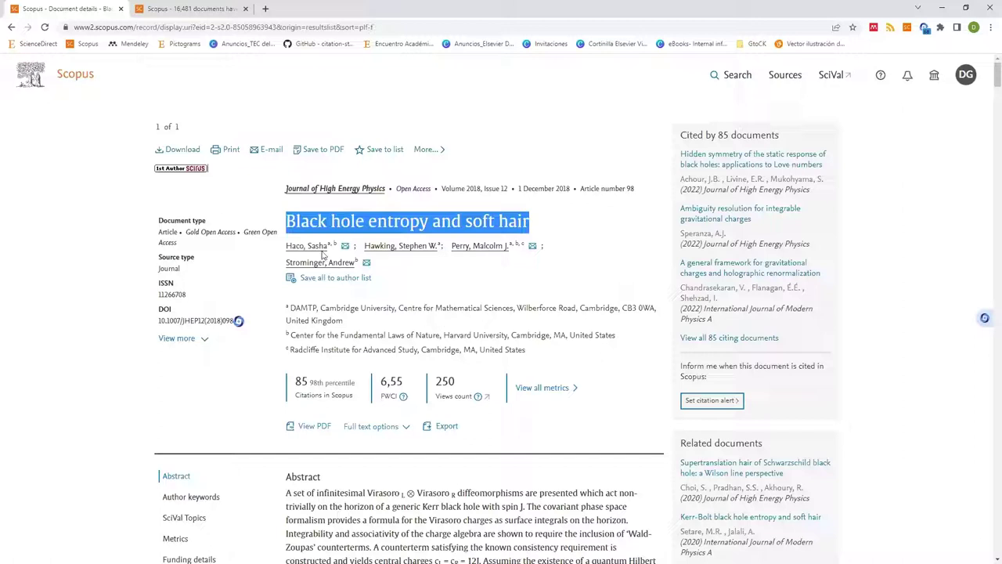
Examine the article's abstract and author keywords, highlighting the keyword Space-Time Symmetries
scroll(307, 208, "down", 1)
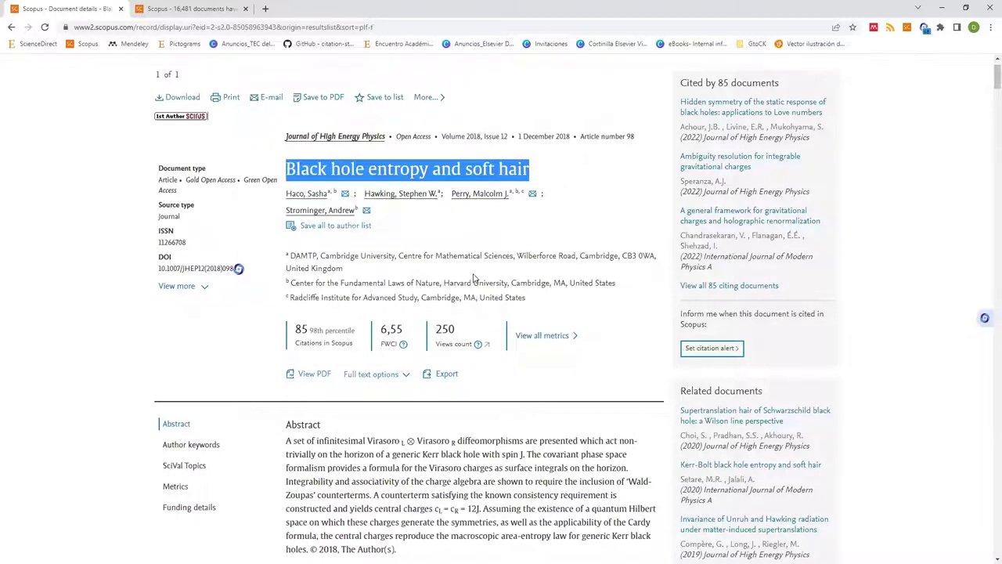
scroll(448, 262, "down", 1)
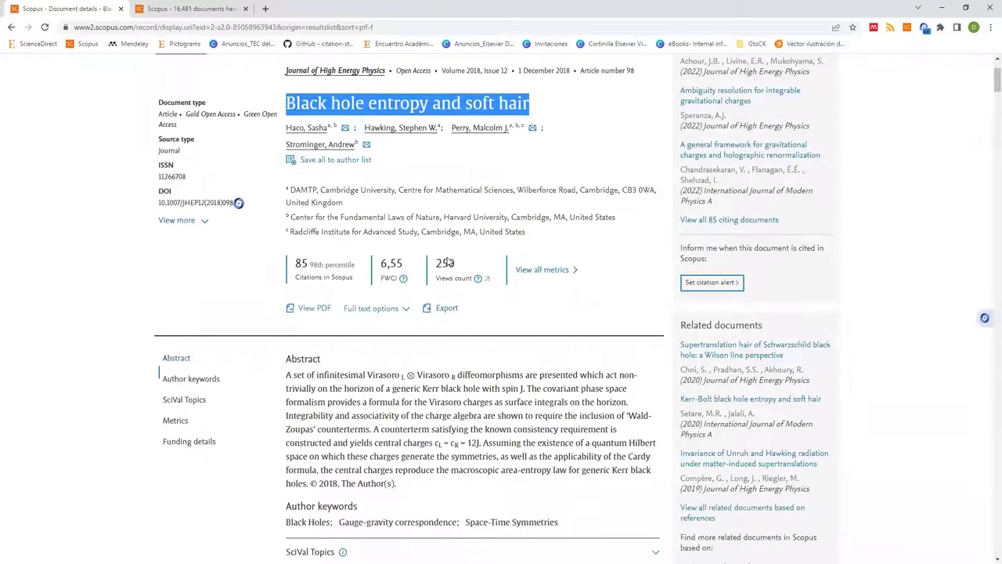
scroll(447, 262, "down", 3)
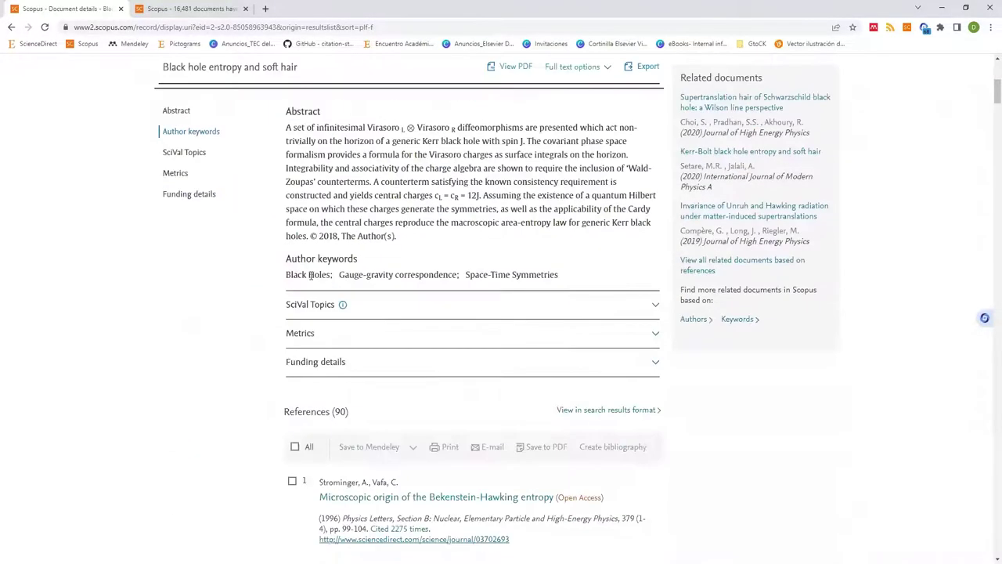
left_click_drag(286, 275, 400, 277)
left_click_drag(339, 275, 540, 301)
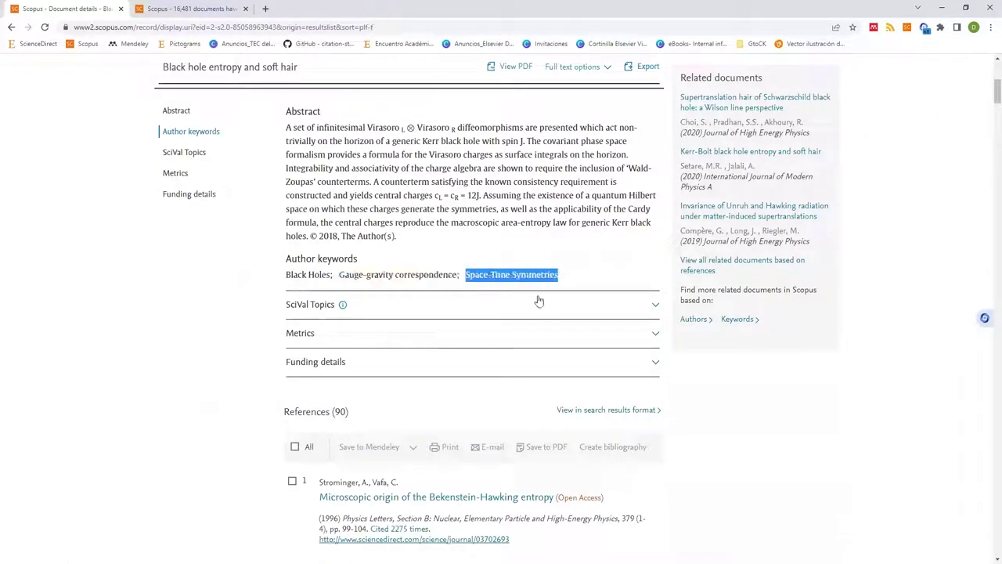
scroll(538, 300, "up", 2)
scroll(539, 300, "up", 2)
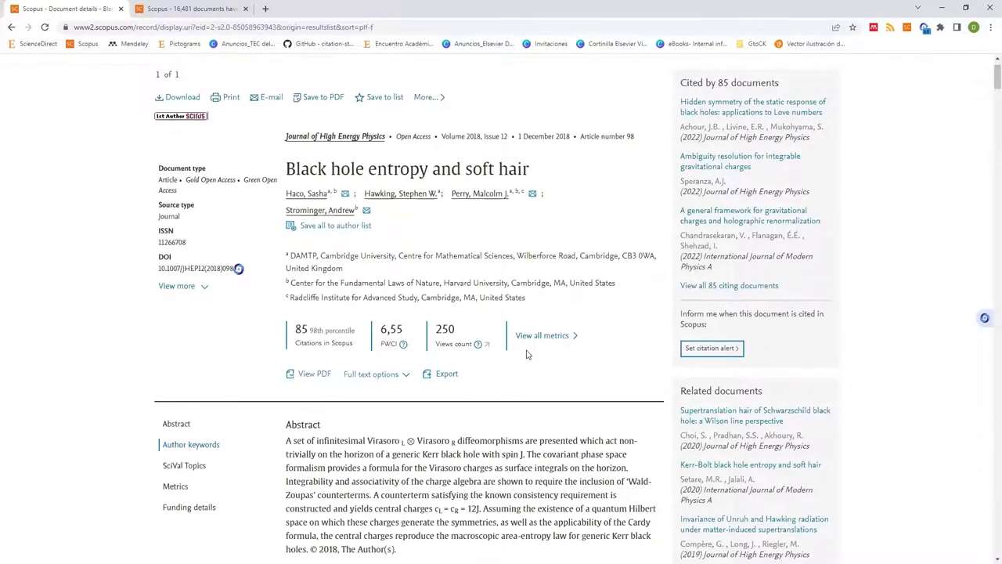
scroll(514, 344, "down", 1)
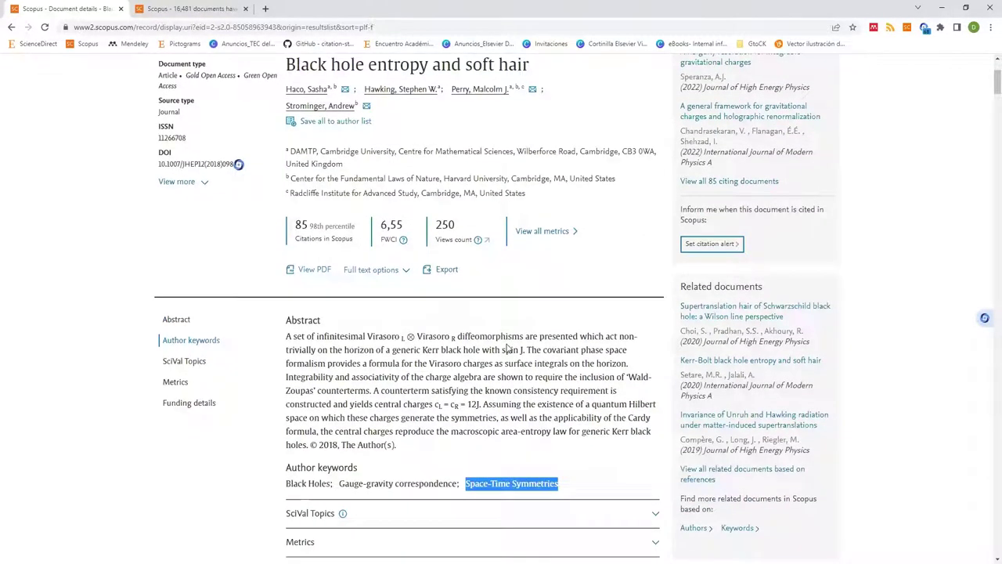
scroll(507, 347, "up", 1)
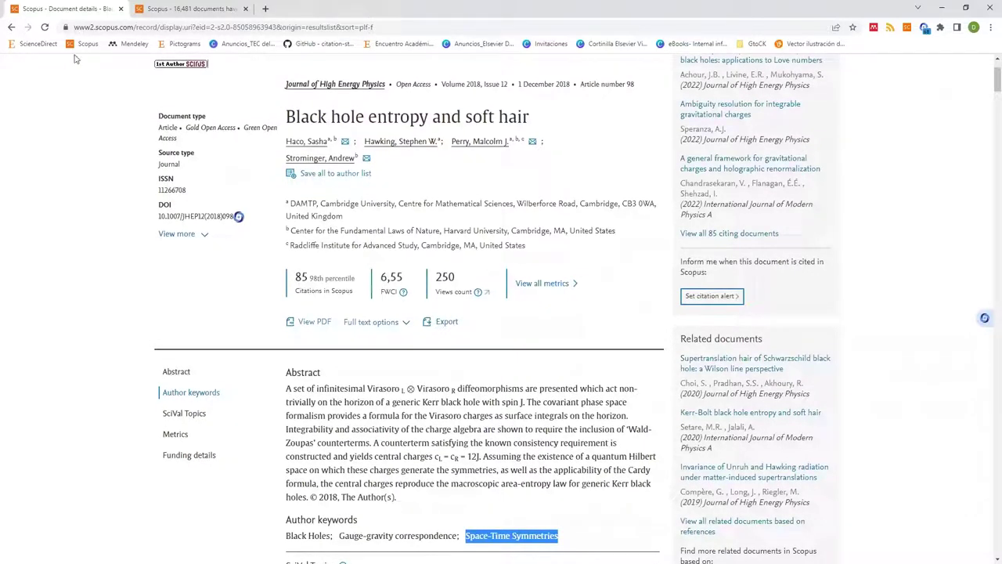
Return to the author's profile and look through the newest documents and their journals
key("F5")
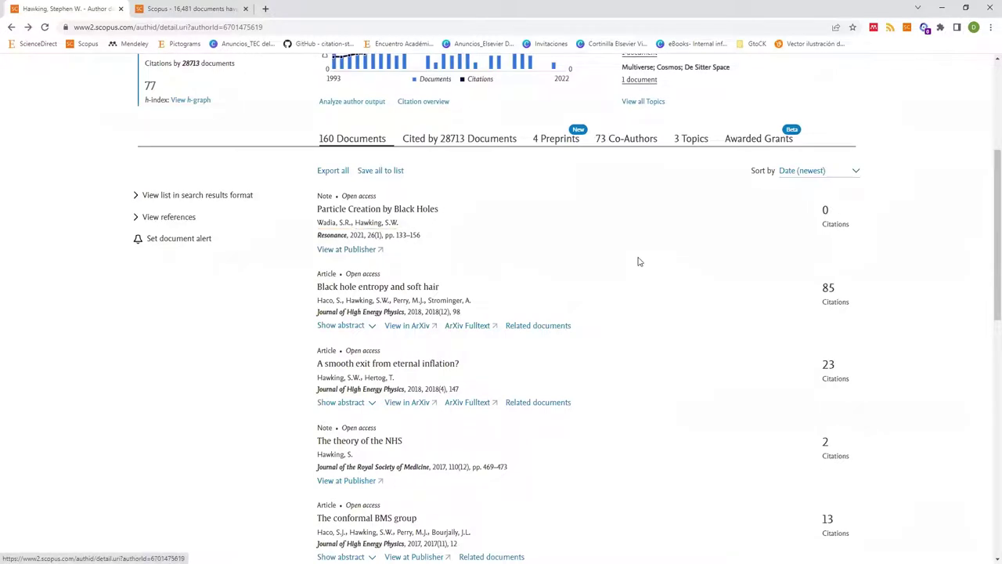
scroll(365, 258, "down", 1)
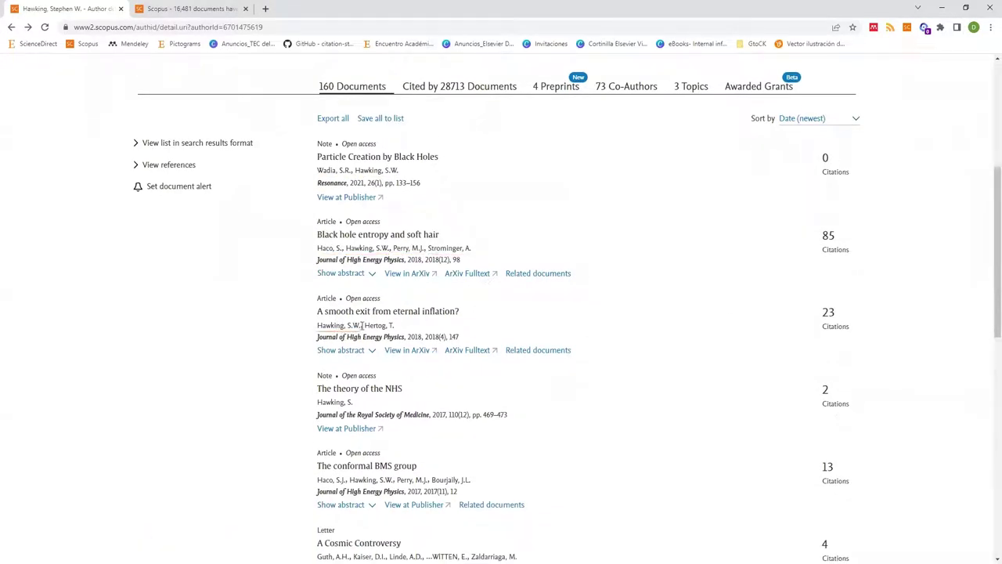
scroll(348, 323, "down", 2)
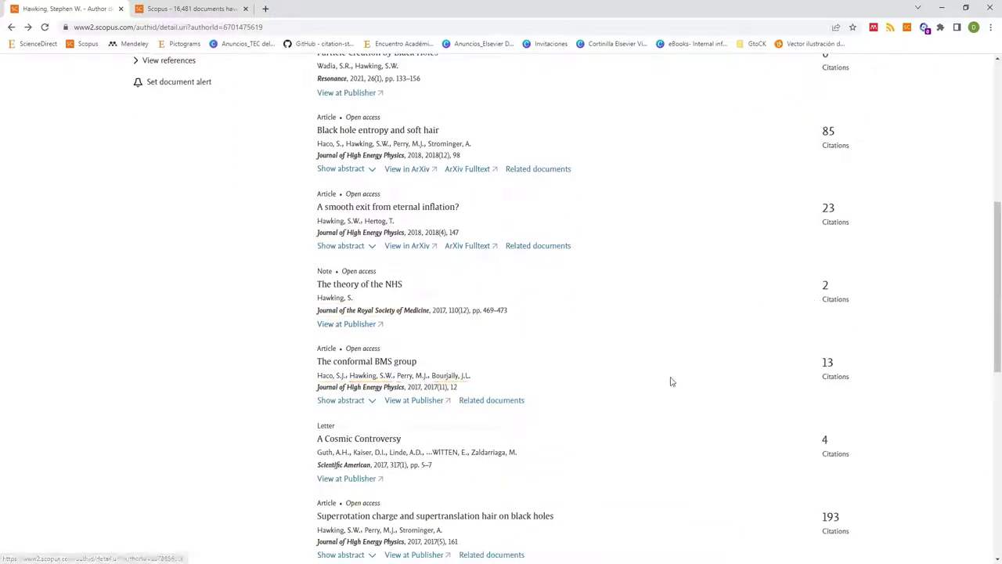
scroll(670, 381, "down", 2)
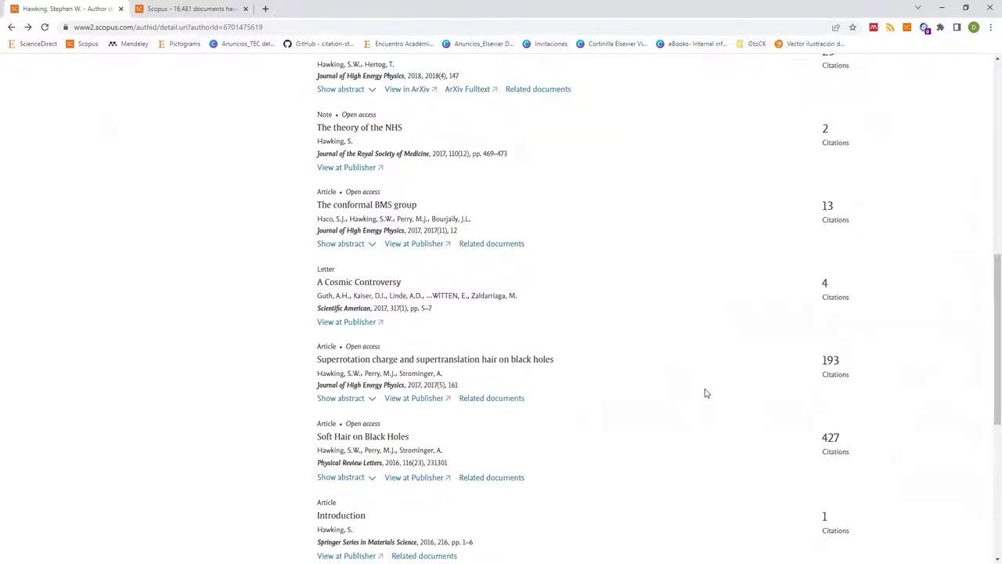
Sort the author's documents by Cited by (highest)
scroll(705, 393, "up", 6)
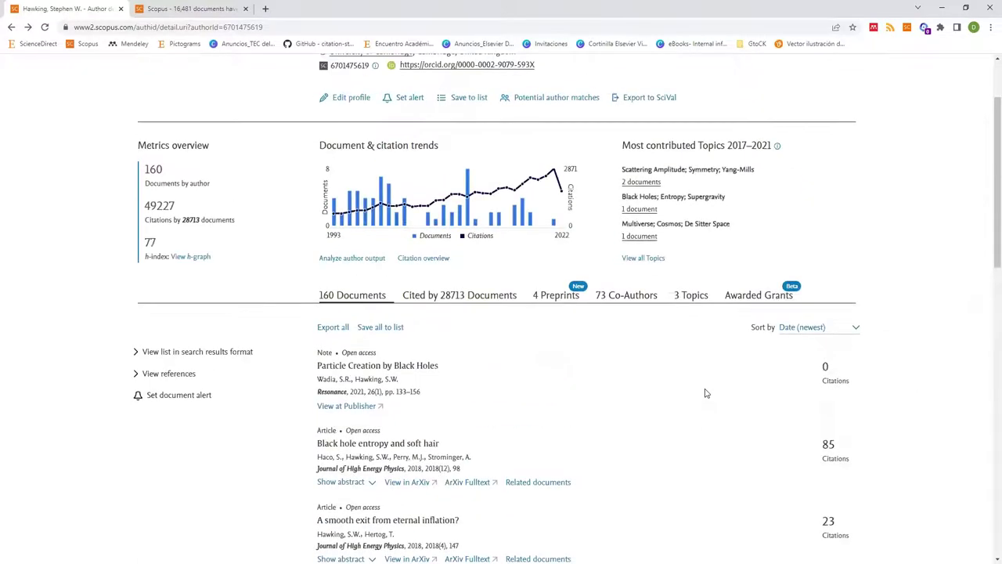
scroll(705, 393, "down", 2)
left_click(854, 171)
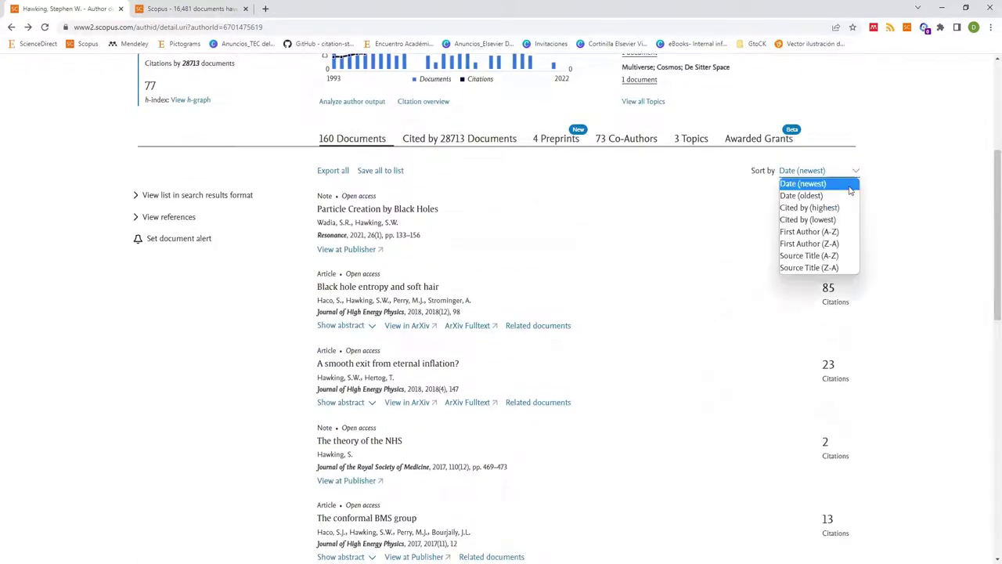
left_click(844, 208)
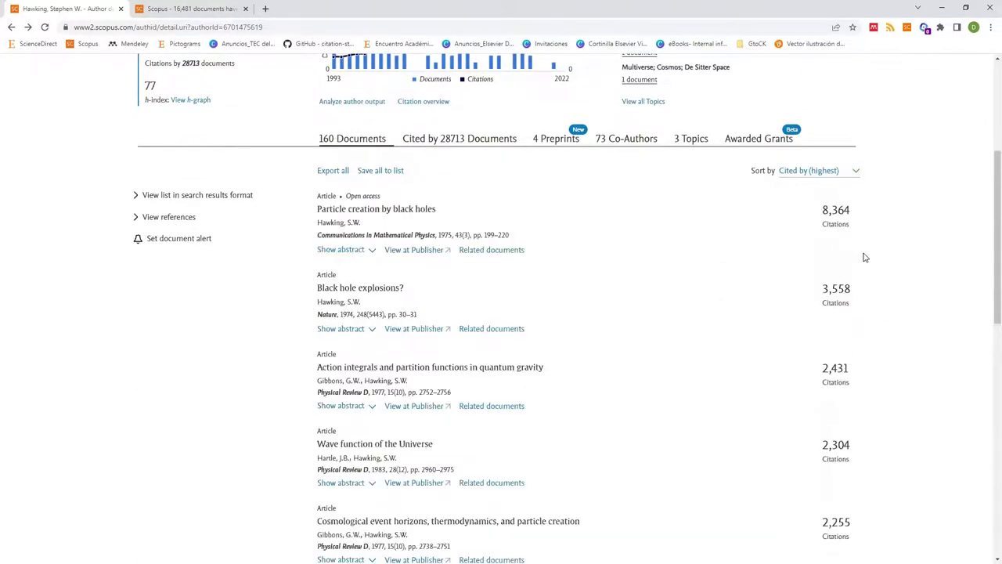
Highlight the publication year and the title terms of the Black hole explosions? entry in the author's document list
double_click(347, 314)
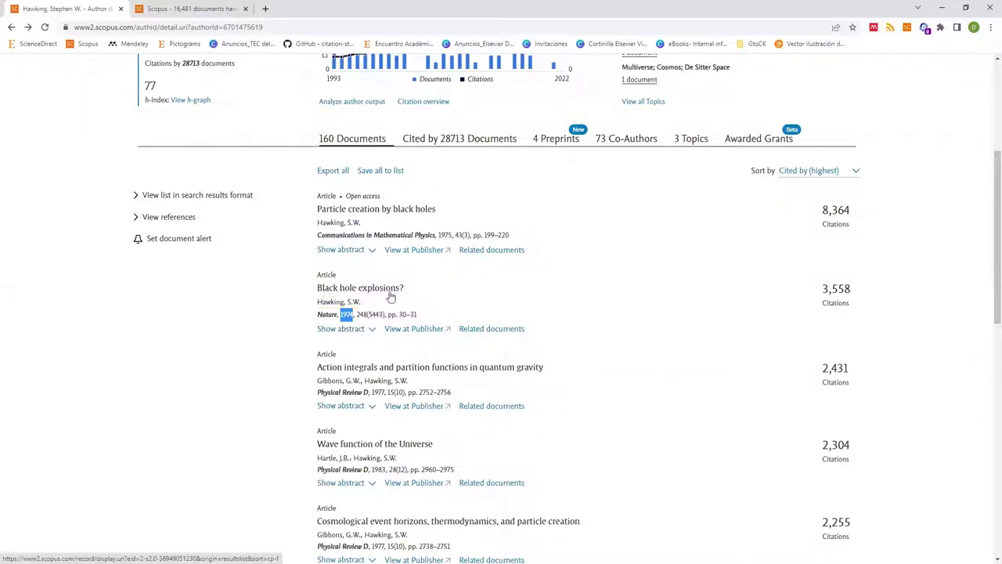
left_click_drag(317, 290, 356, 291)
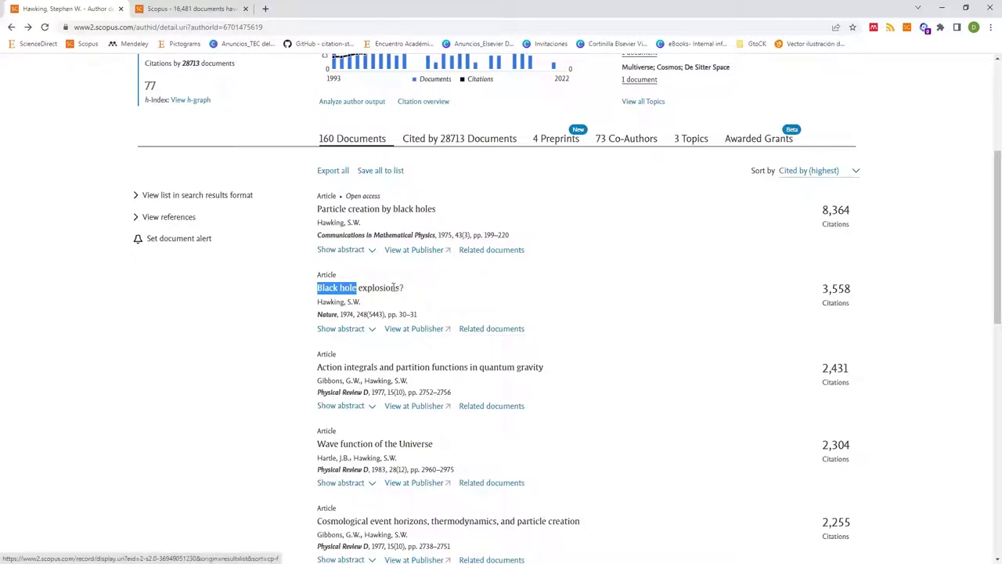
left_click_drag(358, 288, 402, 291)
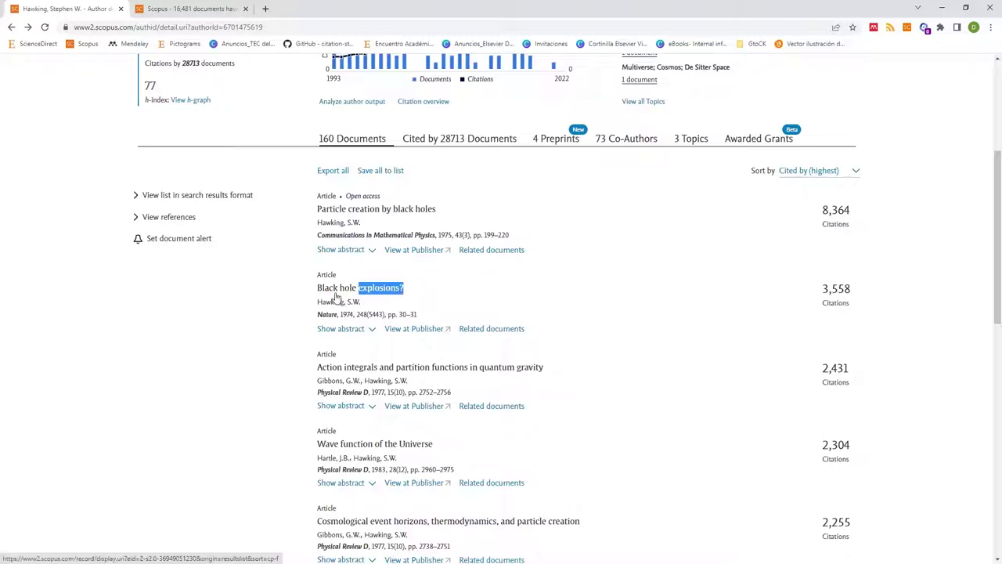
left_click(441, 294)
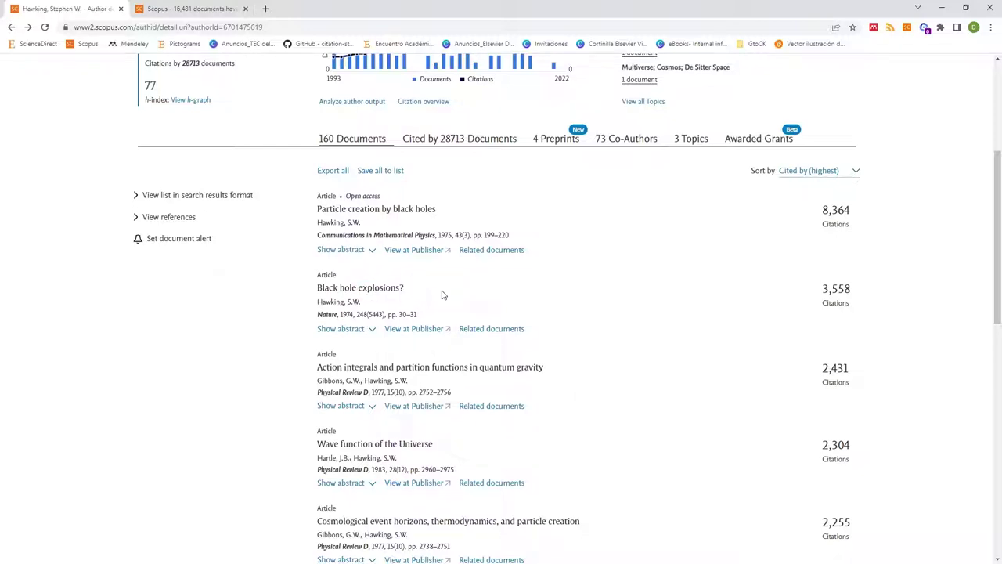
left_click_drag(403, 288, 329, 289)
triple_click(381, 289)
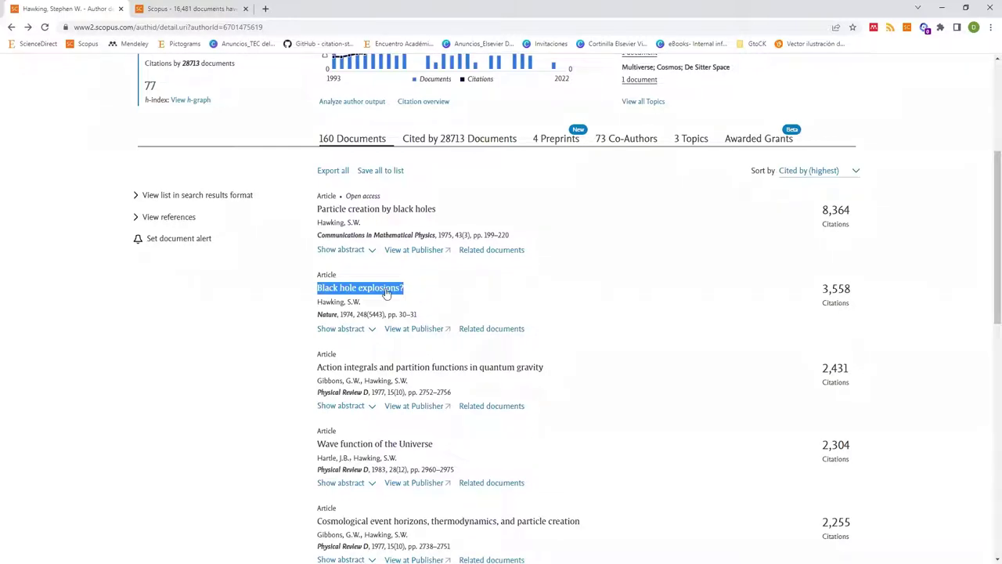
Open the document details of Black hole explosions? and examine its abstract and references, highlighting the author's surname in the first reference
left_click(385, 289)
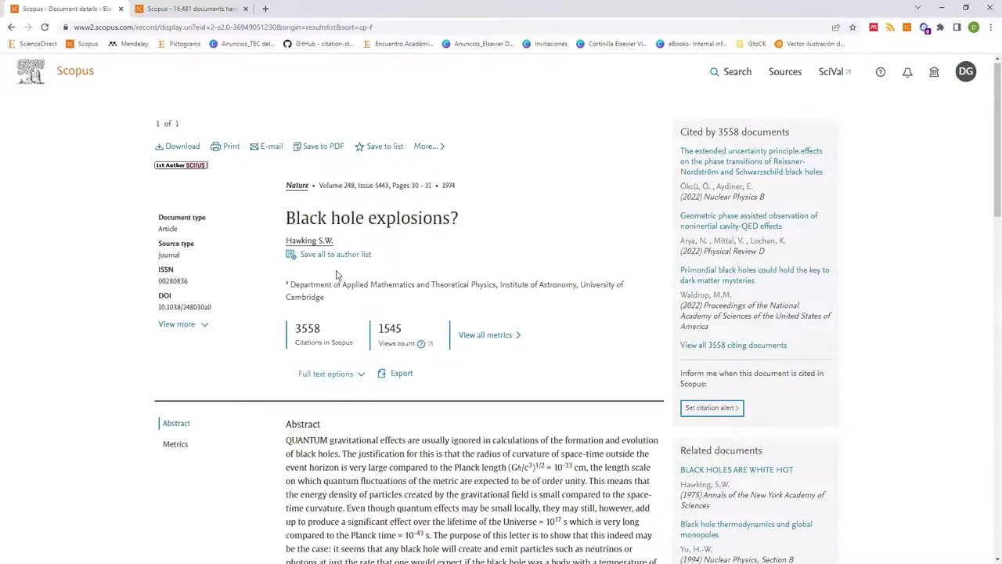
scroll(324, 138, "down", 10)
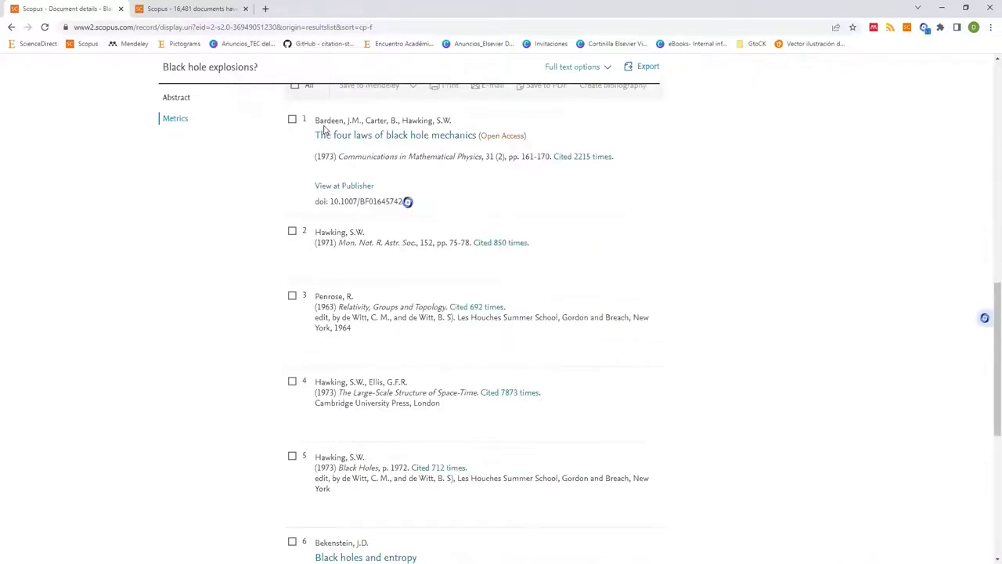
scroll(331, 163, "down", 4)
scroll(345, 330, "up", 5)
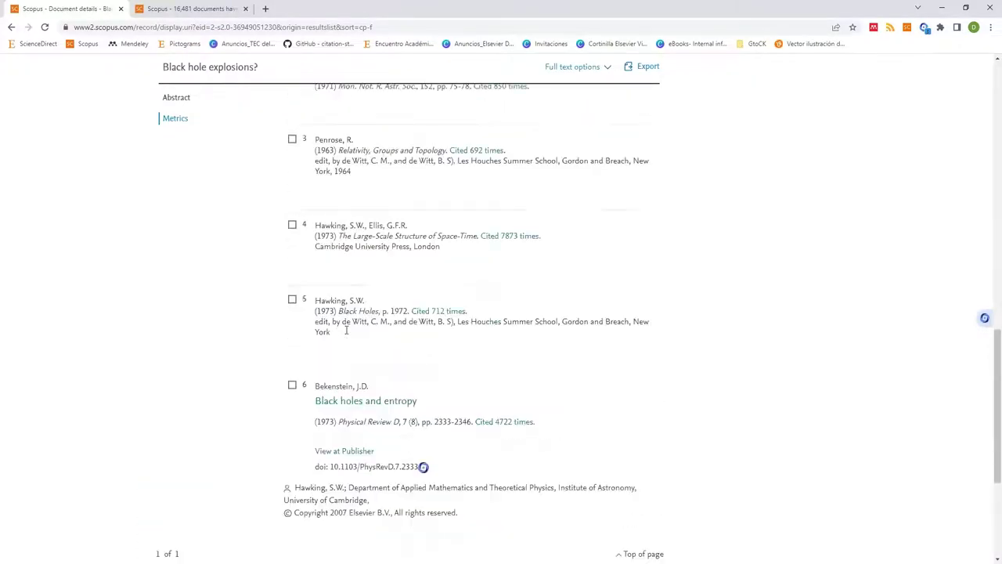
scroll(339, 336, "up", 3)
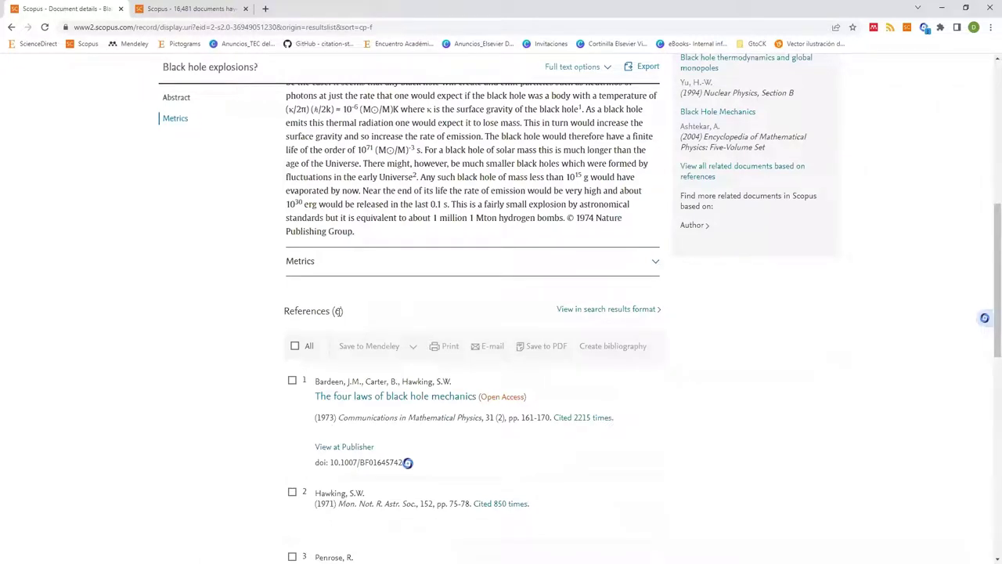
scroll(338, 321, "down", 2)
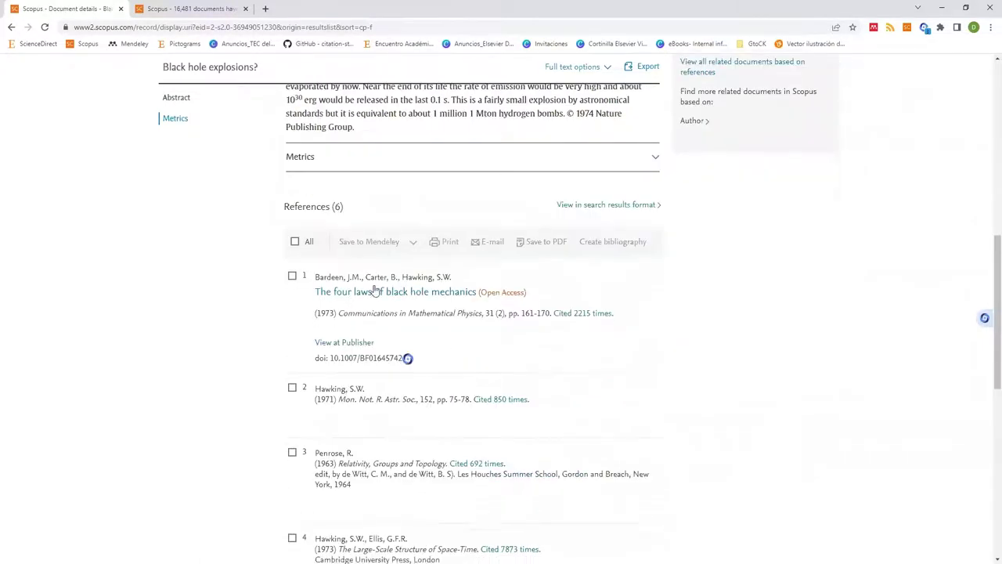
double_click(418, 277)
scroll(356, 261, "down", 3)
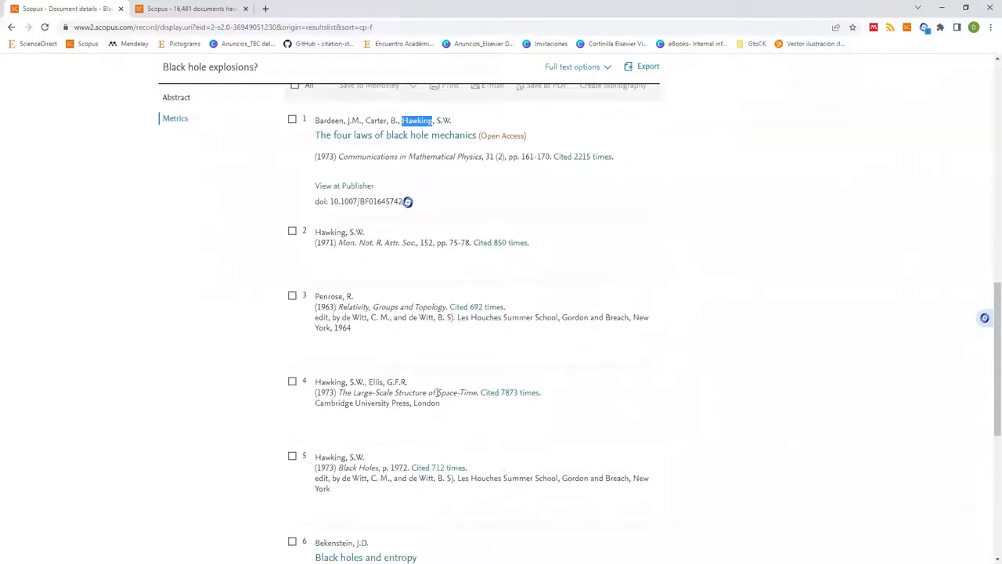
scroll(439, 392, "up", 3)
scroll(403, 306, "up", 3)
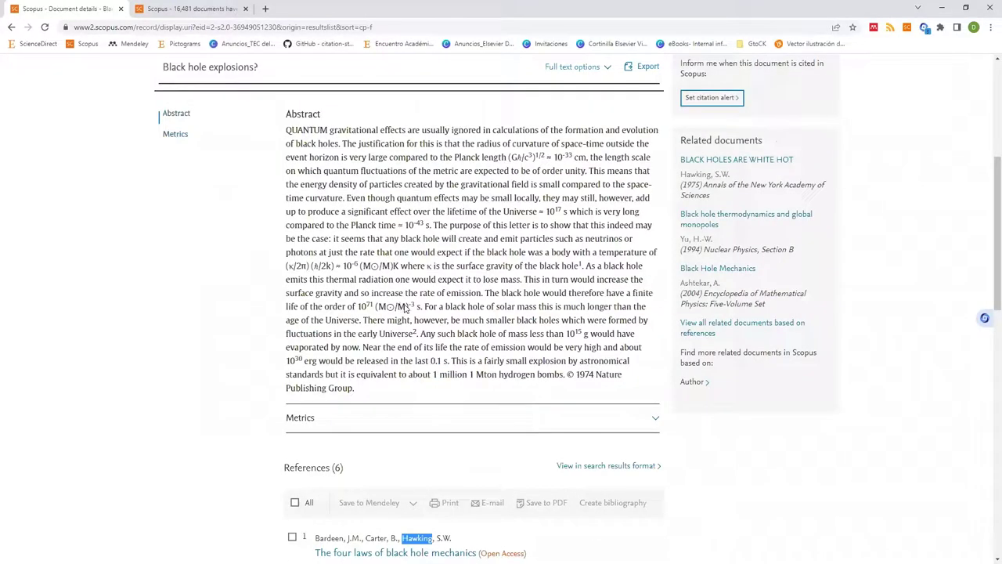
scroll(212, 186, "up", 4)
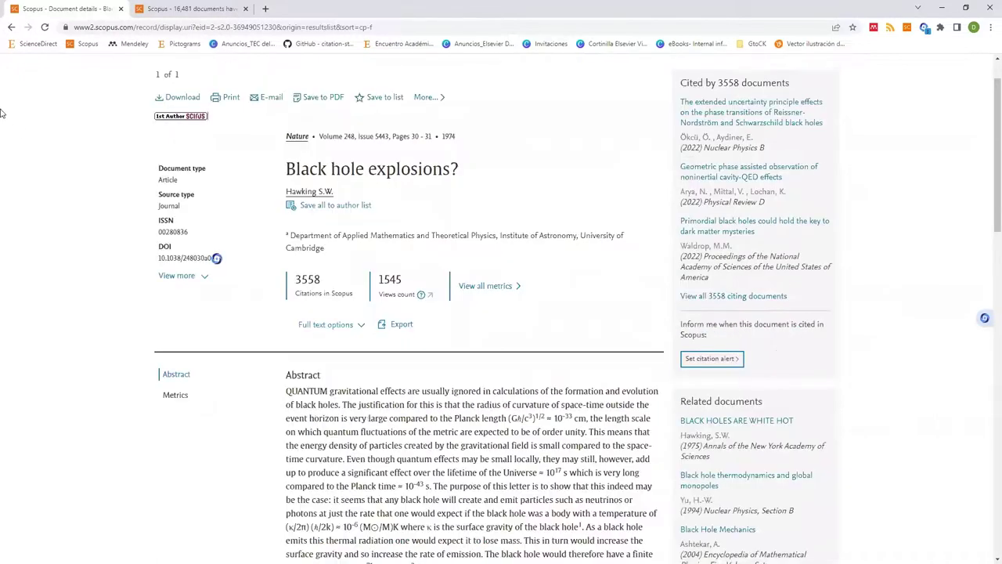
Return to the author's profile and review the collected journal names in the Notepad note, highlighting across its three lines
left_click(12, 29)
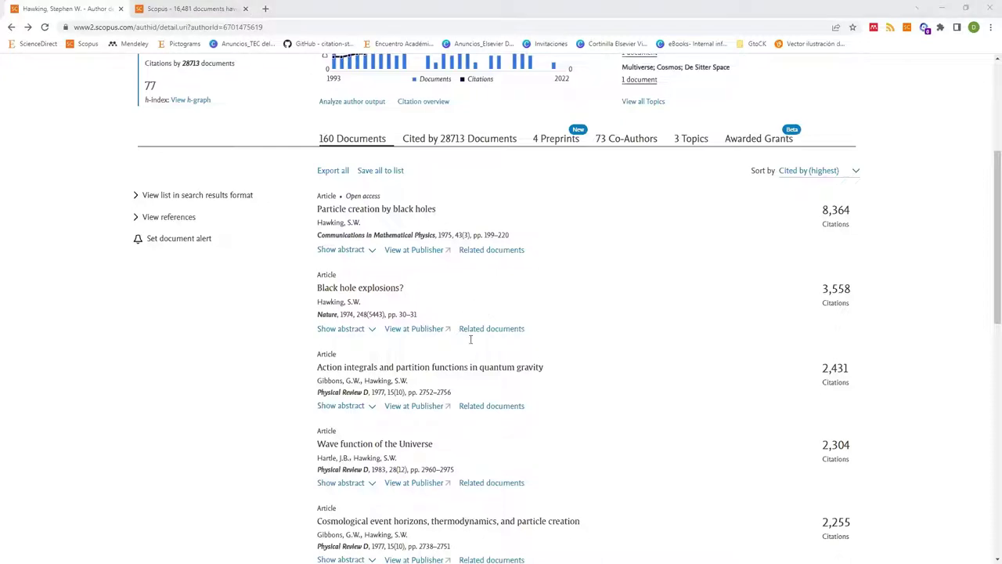
key("alt+Tab")
left_click_drag(327, 93, 326, 110)
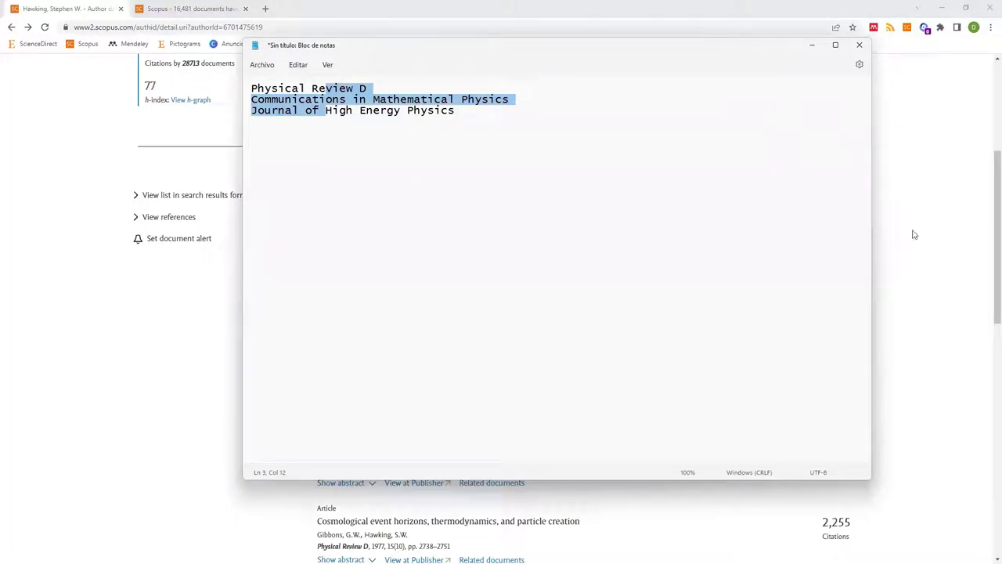
left_click(870, 282)
Open the Sources list in Scopus and highlight the citations, document count and CiteScore of Ca-A Cancer Journal for Clinicians
scroll(870, 285, "up", 4)
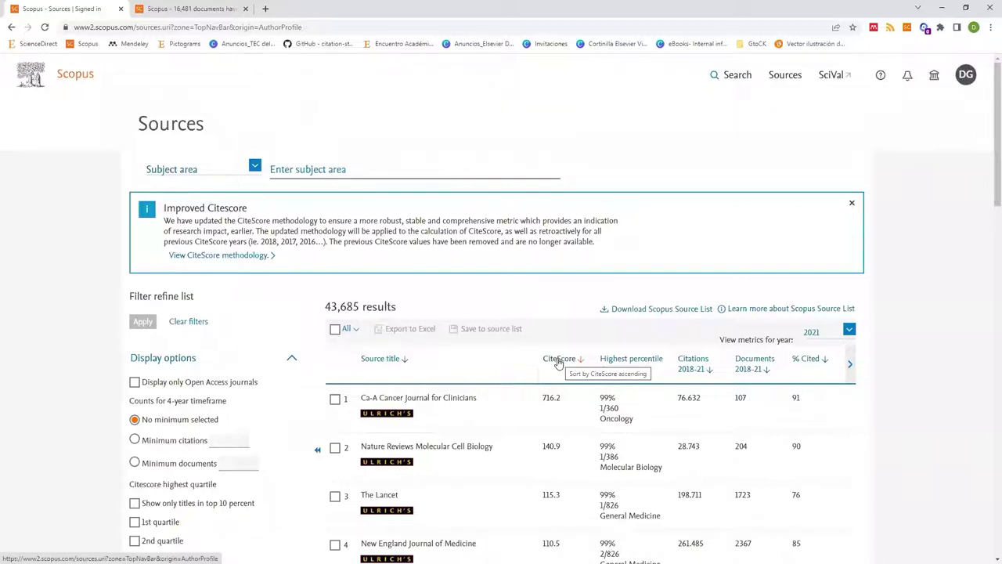
scroll(702, 295, "down", 1)
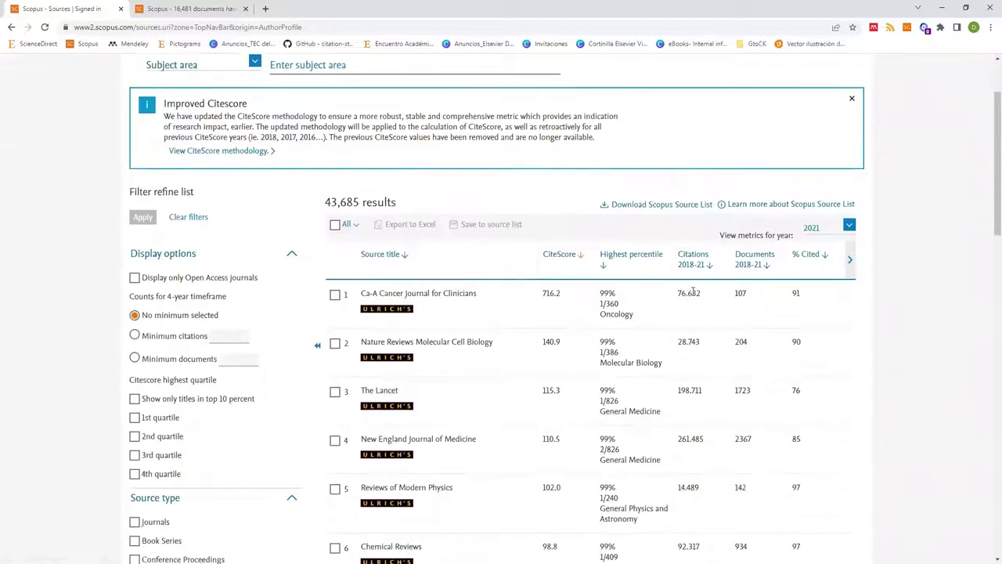
left_click_drag(693, 290, 603, 309)
left_click(693, 293)
double_click(688, 293)
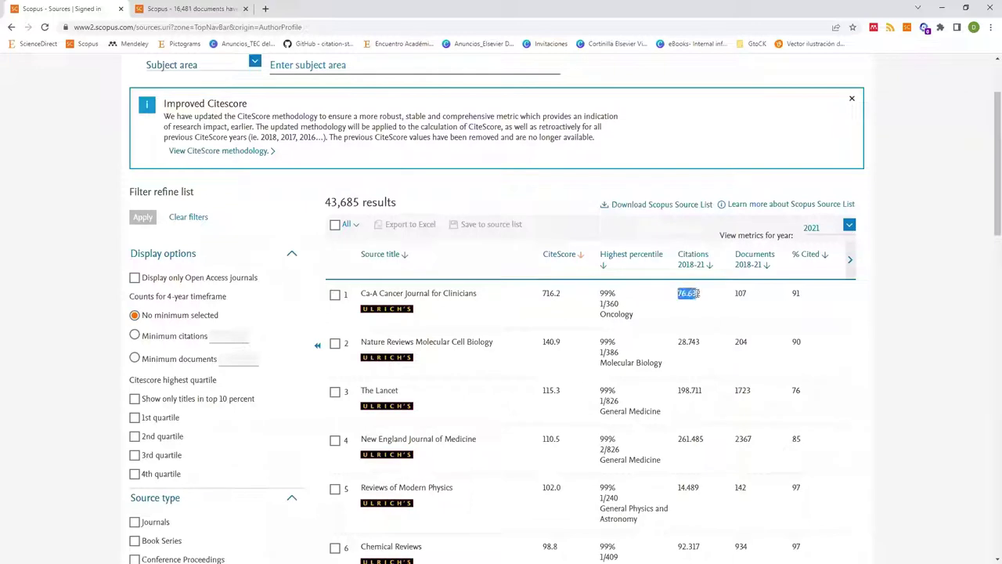
double_click(740, 294)
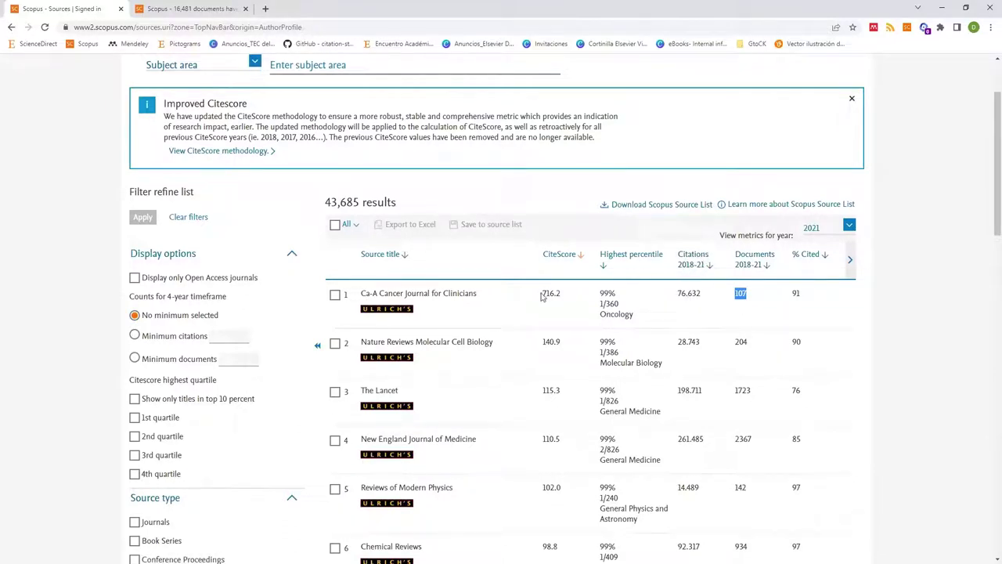
left_click_drag(541, 293, 563, 293)
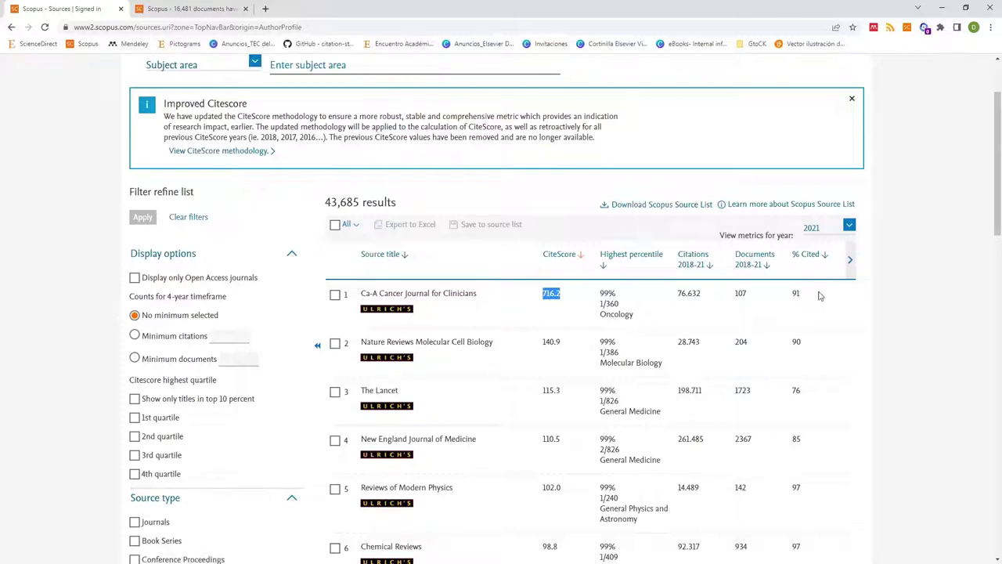
Examine the SNIP and SJR columns of the Sources list alongside CiteScore, highlighting the SNIP of Nature Reviews Molecular Cell Biology
left_click(851, 264)
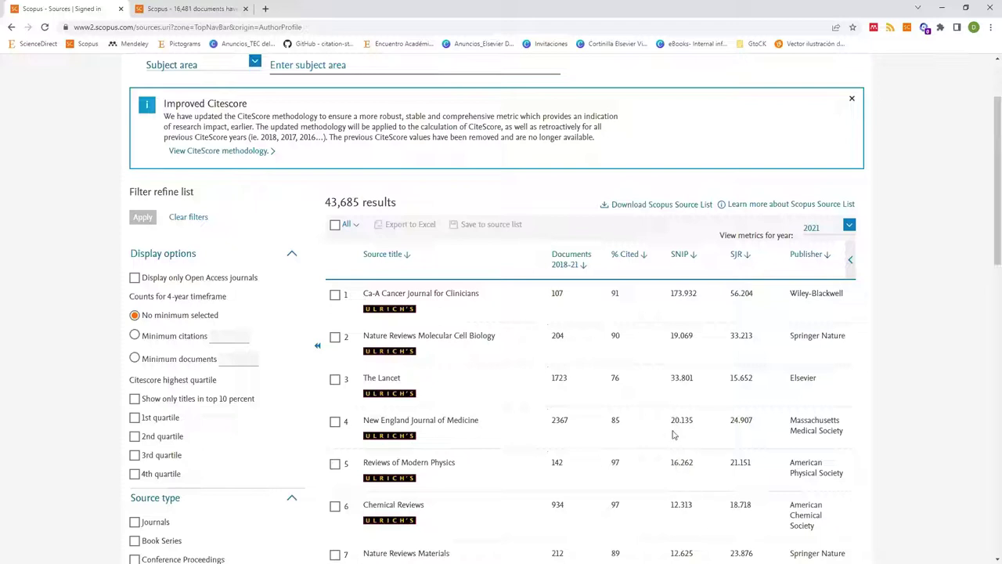
double_click(682, 337)
scroll(671, 457, "down", 2)
scroll(692, 434, "up", 3)
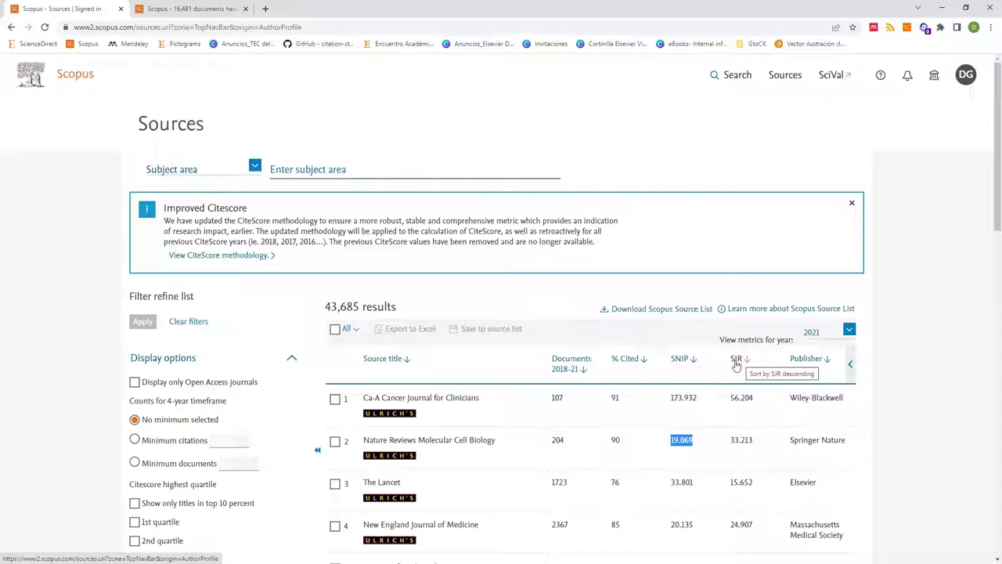
scroll(739, 295, "down", 1)
scroll(739, 295, "down", 1)
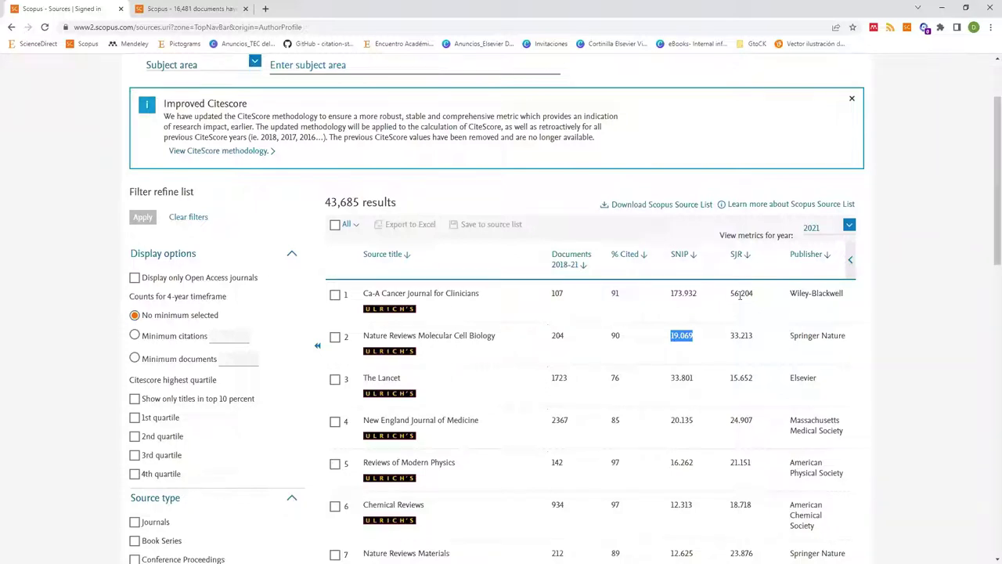
left_click(850, 259)
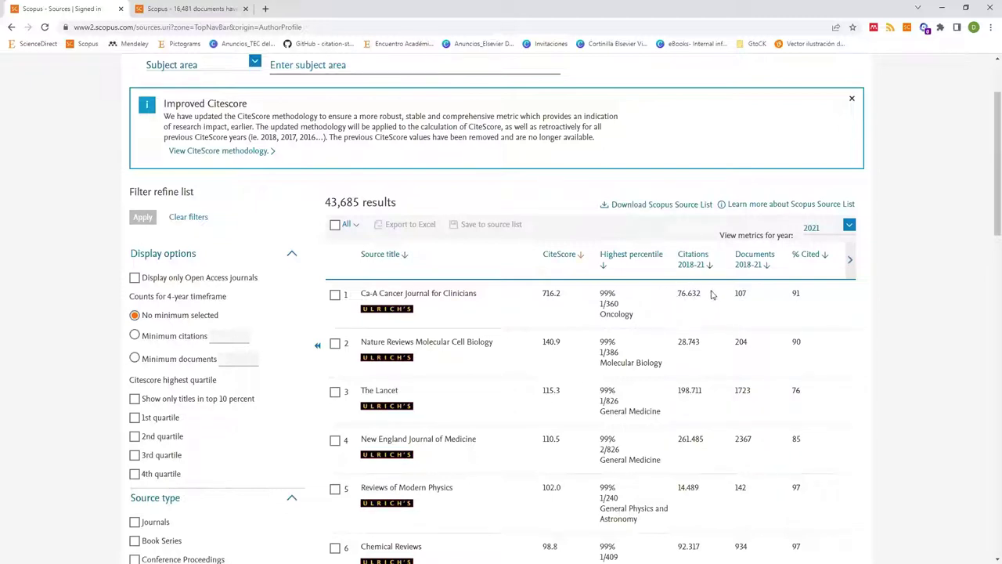
left_click(850, 259)
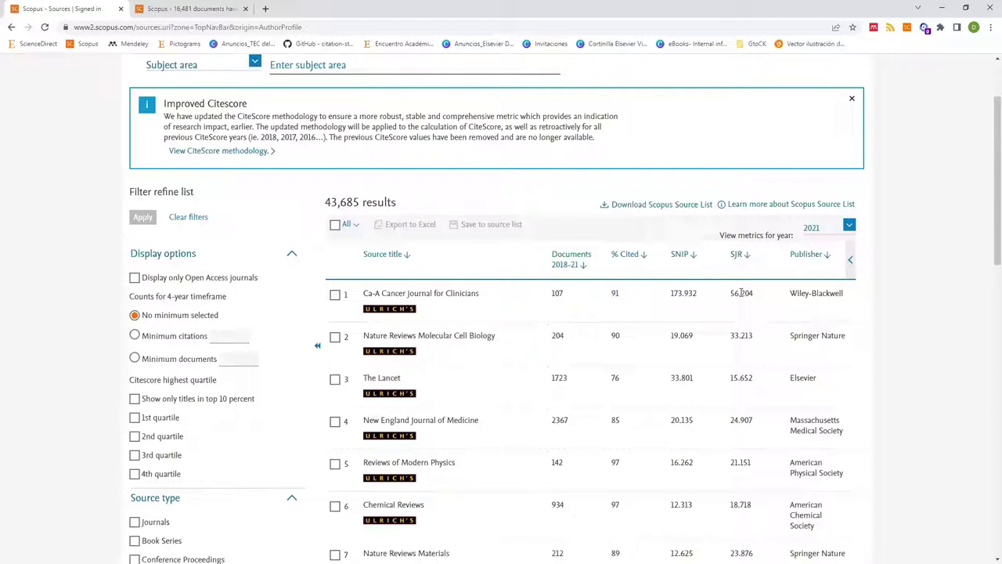
scroll(879, 313, "up", 2)
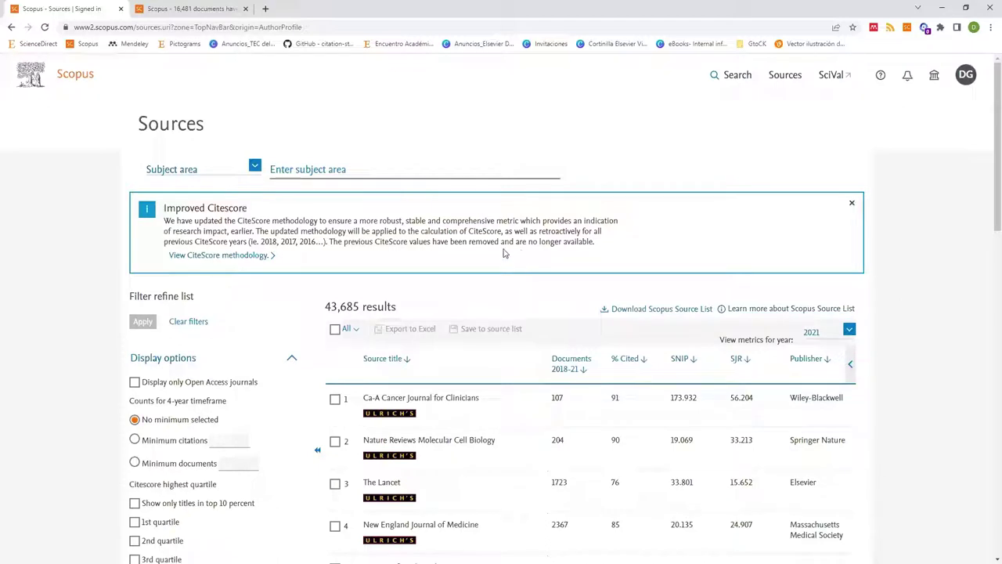
Go from the Scopus start page's document search to the advanced document search
left_click(73, 79)
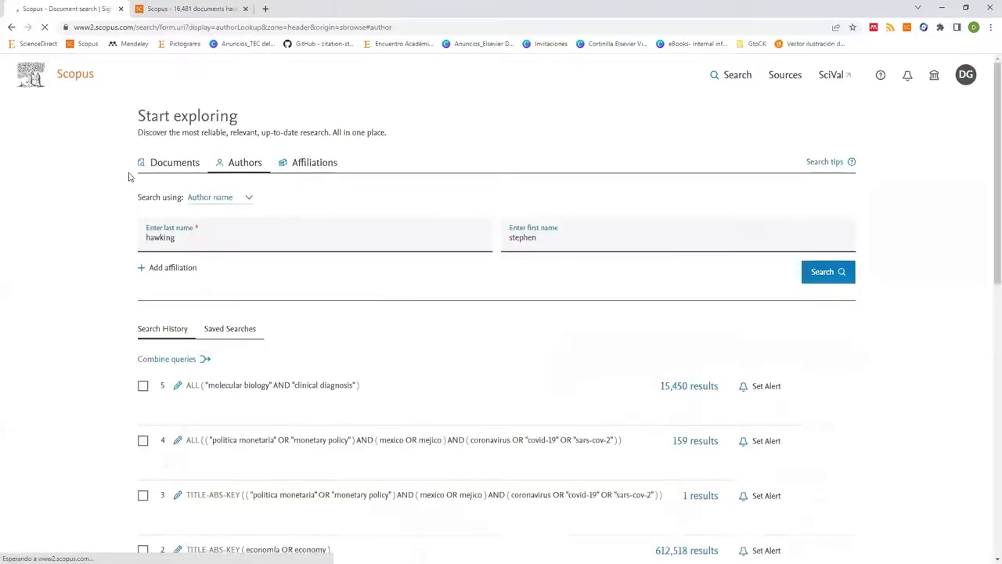
left_click(157, 168)
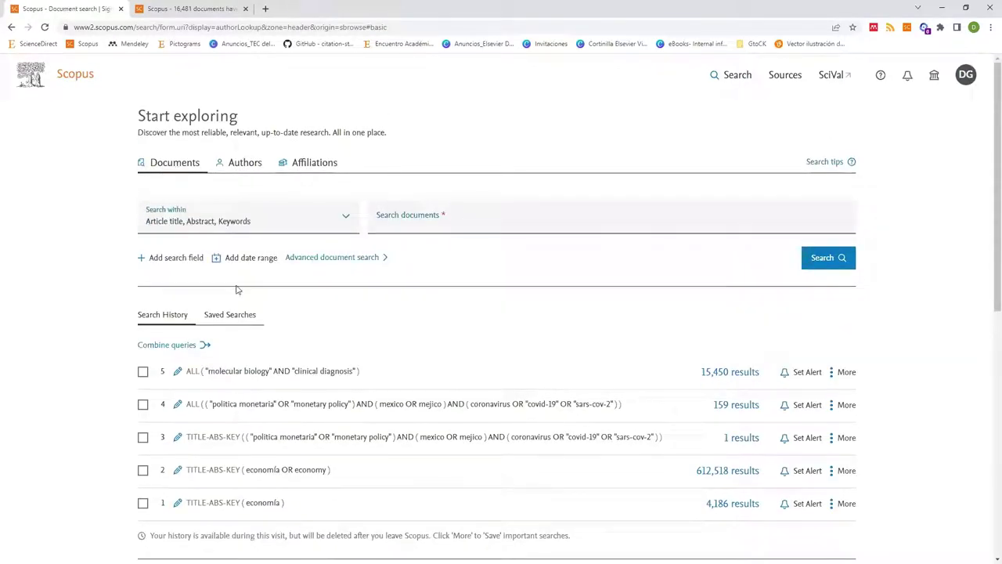
left_click(331, 263)
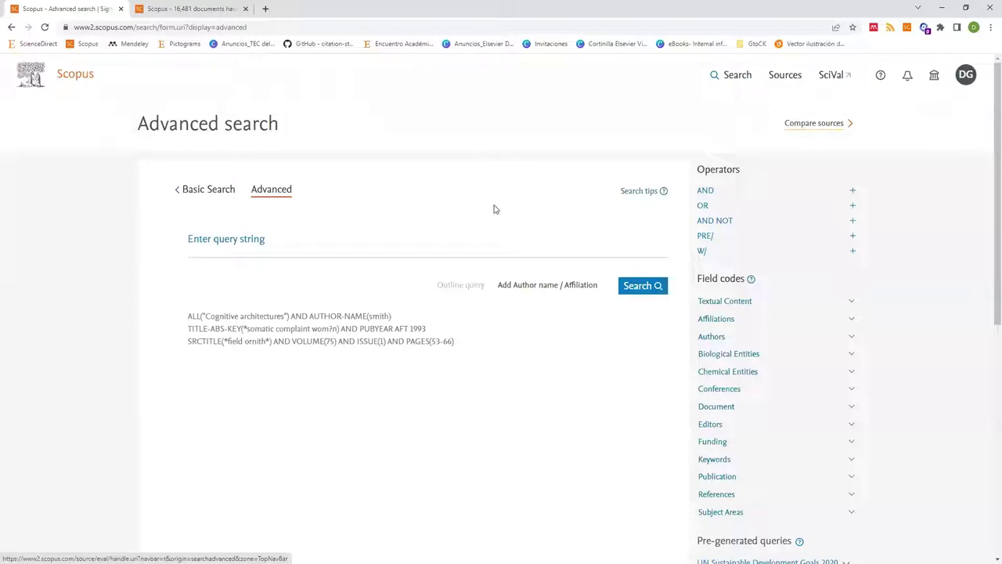
left_click(79, 82)
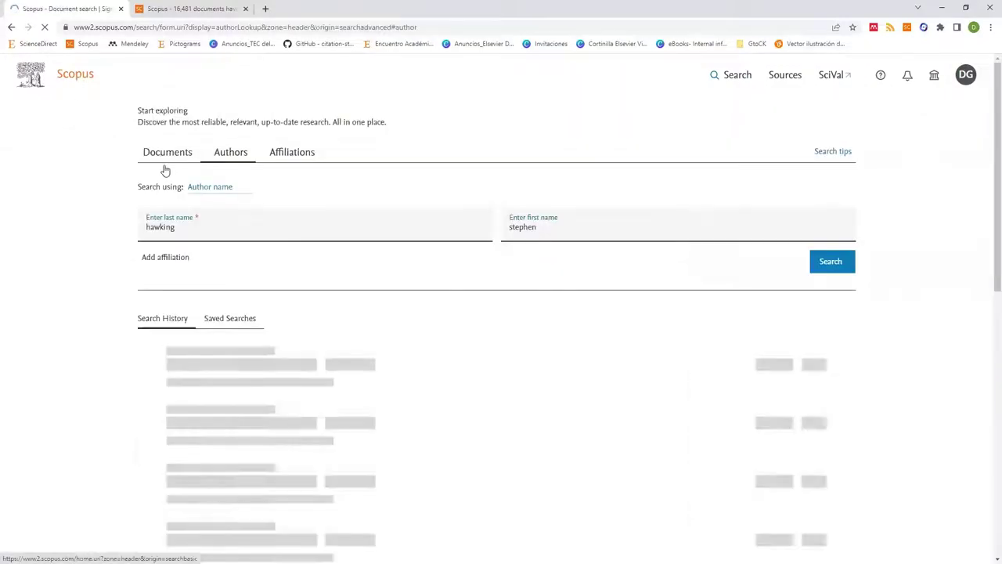
left_click(169, 166)
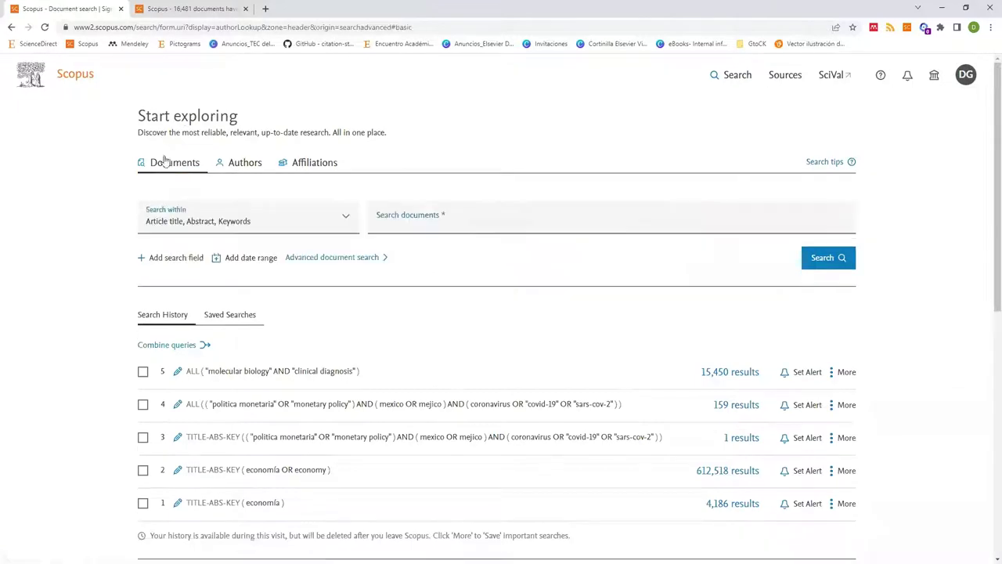
left_click(331, 264)
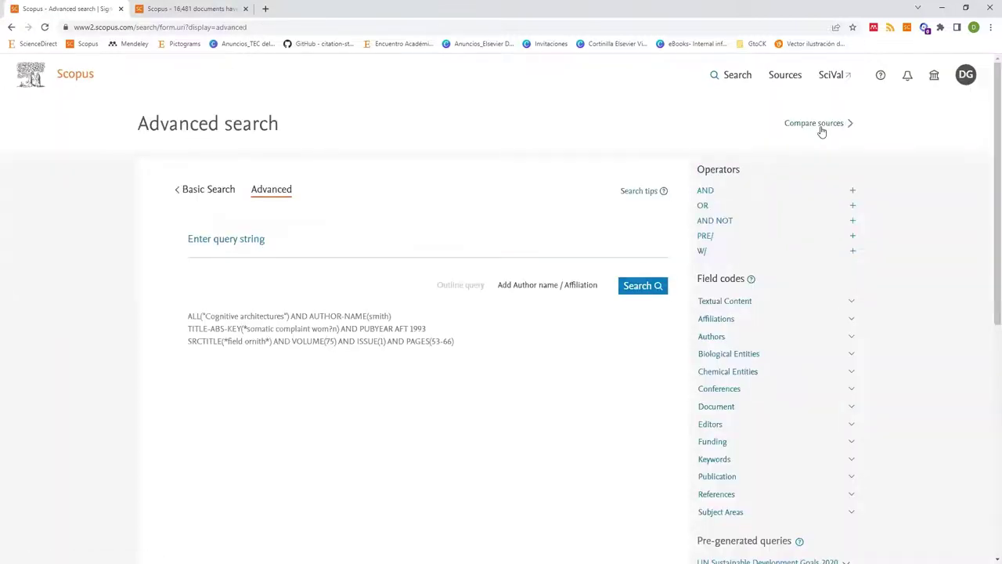
Open the Compare sources page from the advanced search and highlight the 10 in its source limit, glancing at the Notepad journal list
left_click(819, 130)
key("alt+Tab")
left_click(281, 88)
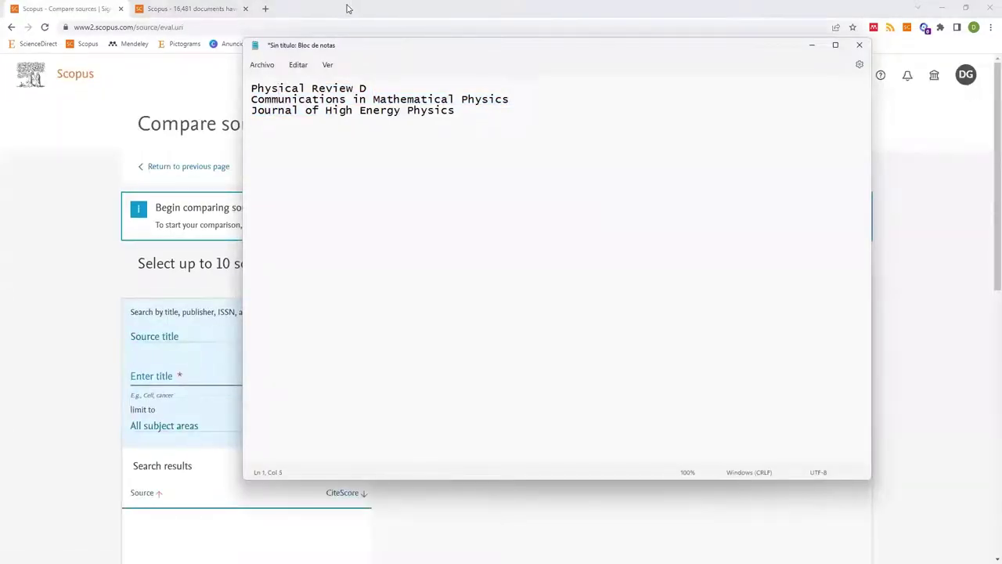
left_click(167, 231)
scroll(209, 185, "down", 2)
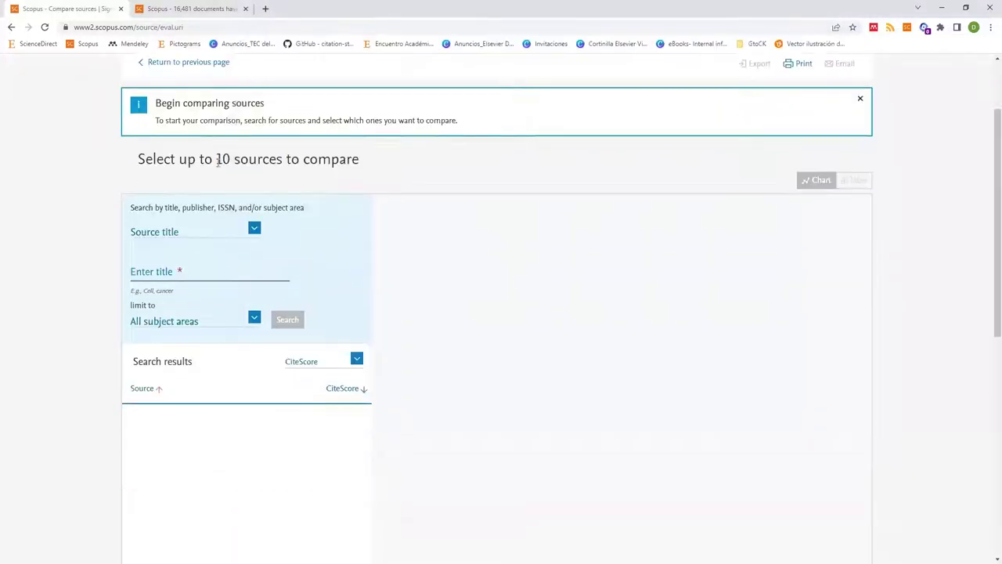
double_click(221, 158)
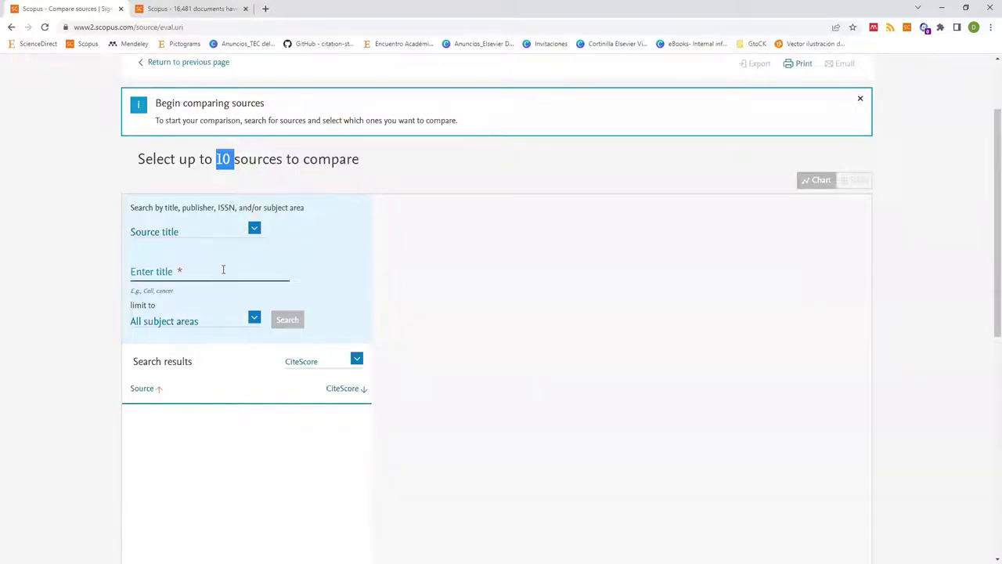
scroll(223, 270, "up", 2)
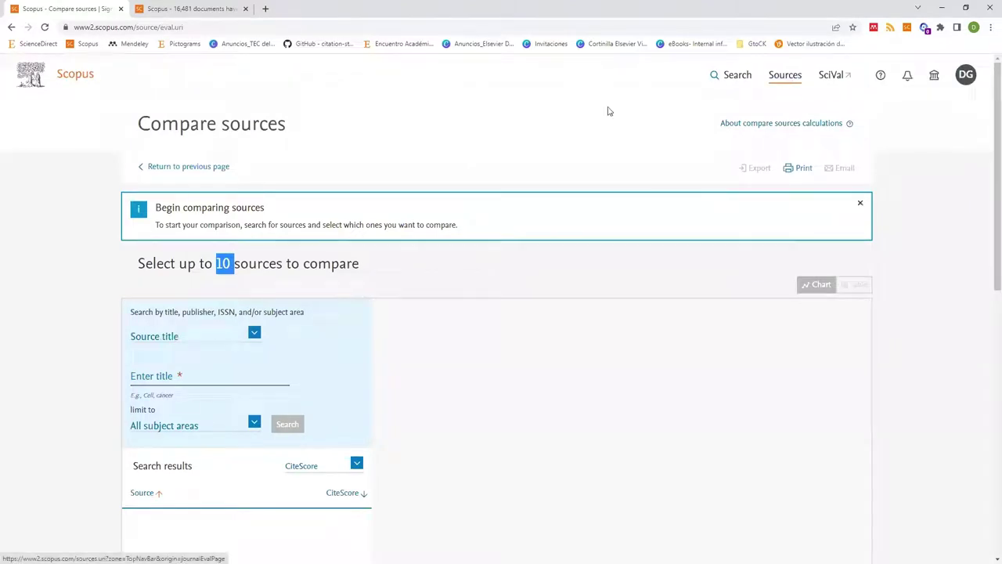
scroll(222, 250, "down", 1)
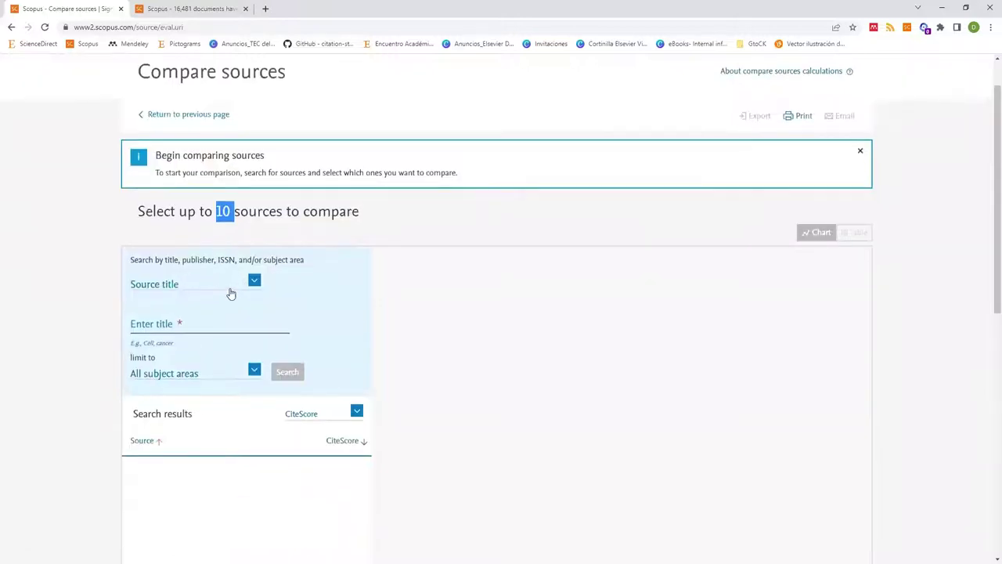
Switch to the Notepad note and copy the journal name Physical Review D
left_click(251, 280)
key("alt+Tab")
left_click_drag(367, 88, 253, 94)
left_click(247, 95)
key("shift+End")
key("ctrl+c")
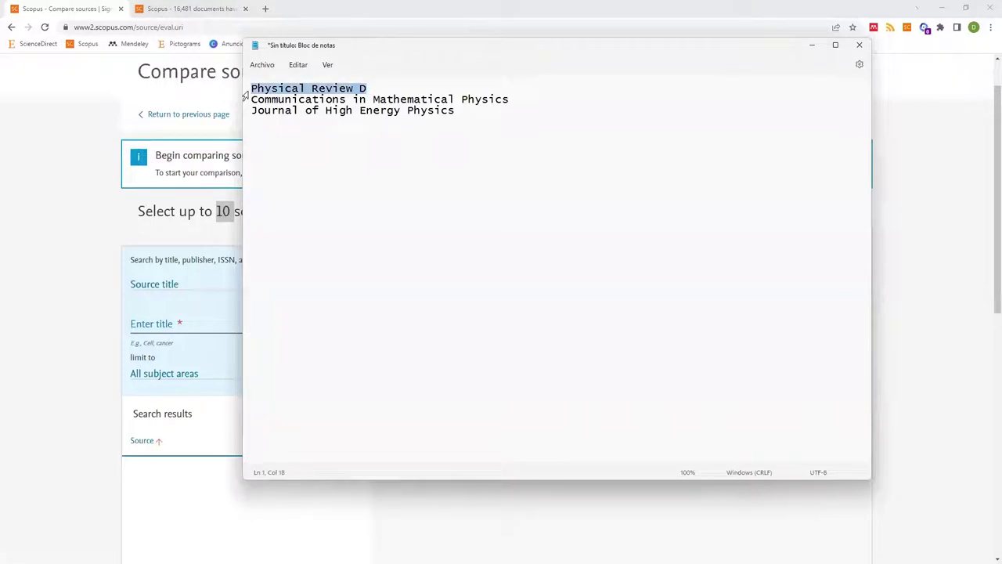
Search the source titles for Physical Review D and add that journal to the comparison
left_click(190, 330)
key("ctrl+v")
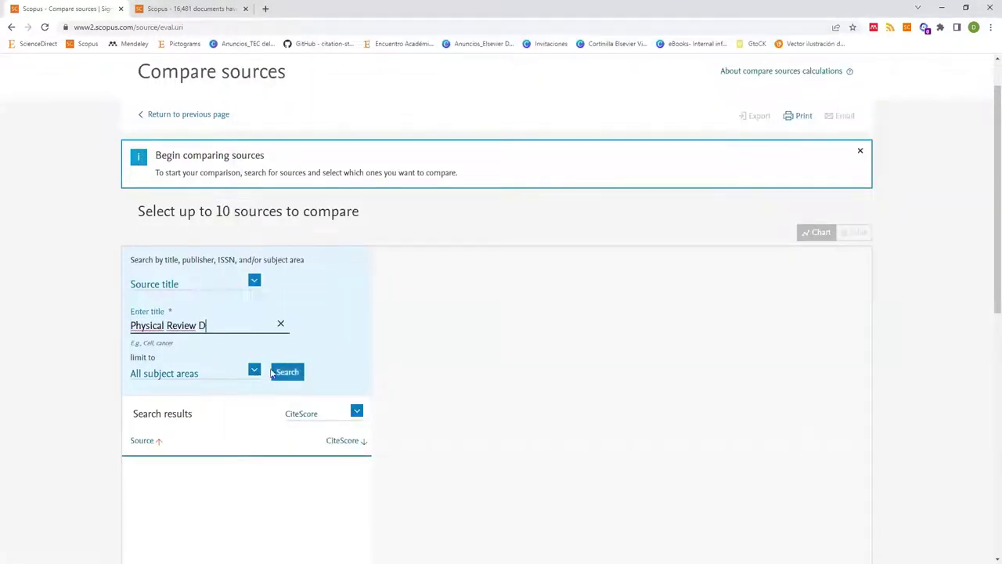
left_click(288, 369)
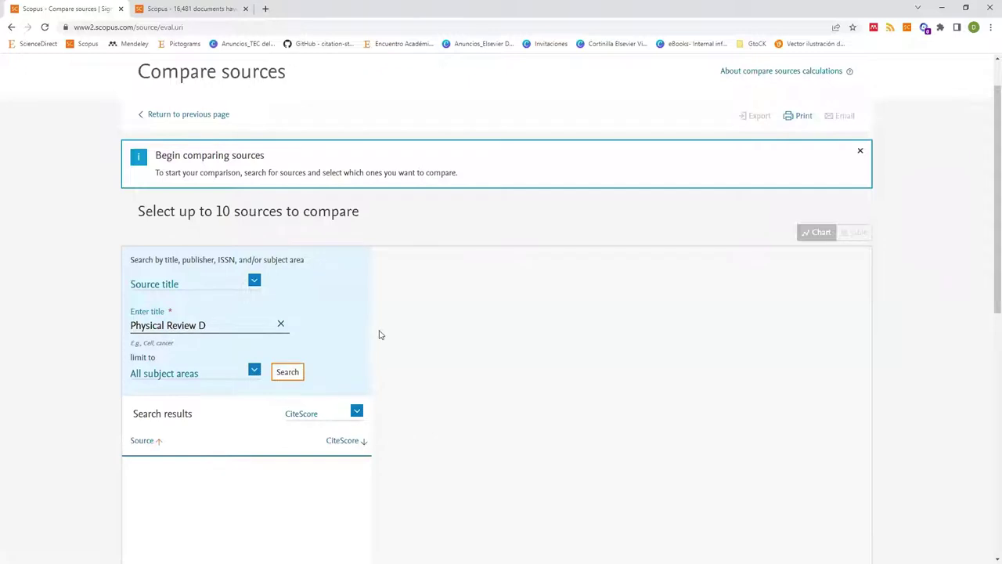
scroll(226, 451, "down", 2)
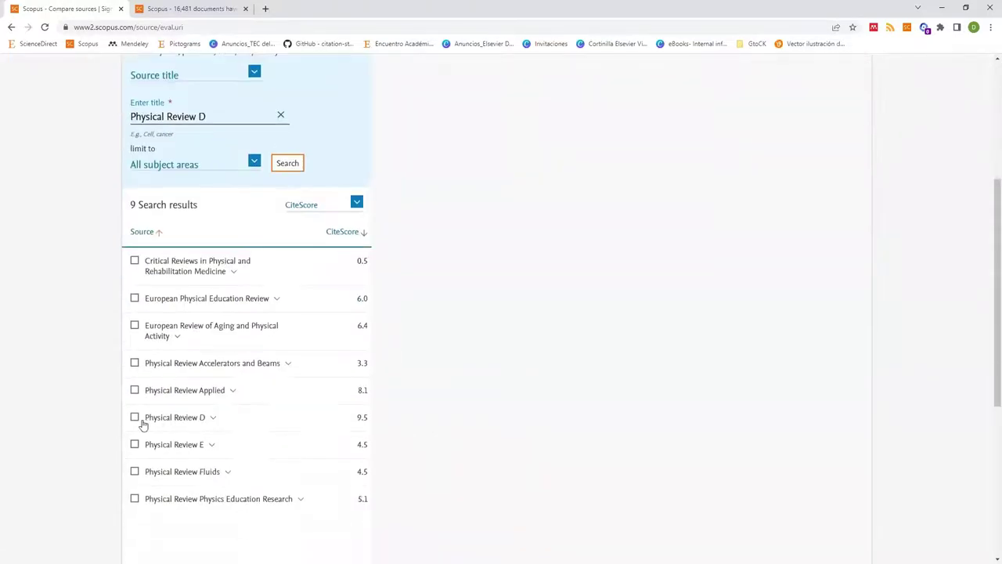
left_click(138, 417)
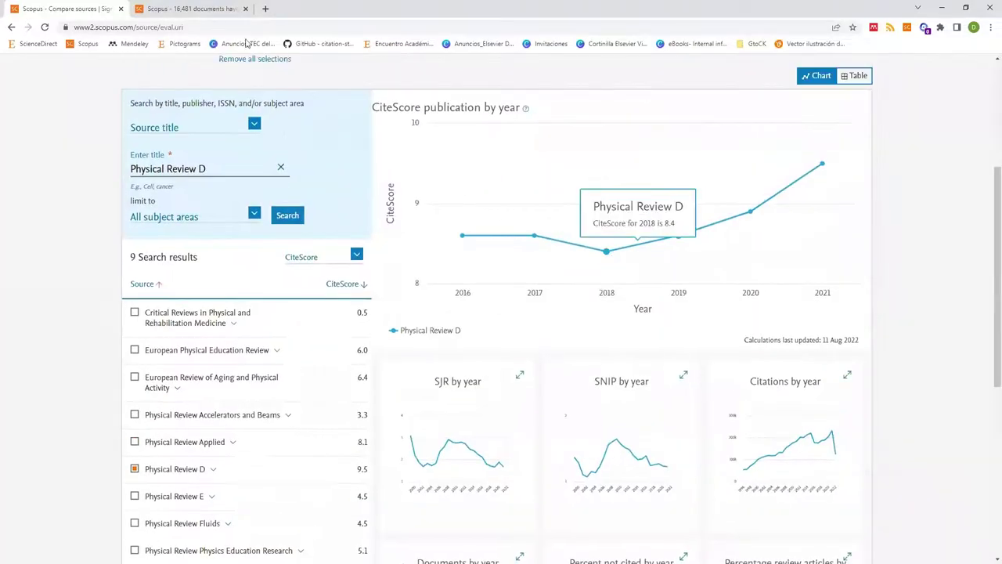
Copy Communications in Mathematical Physics from the Notepad note, search for that title and add the journal to the comparison
key("alt+Tab")
left_click_drag(509, 99, 203, 144)
key("ctrl+c")
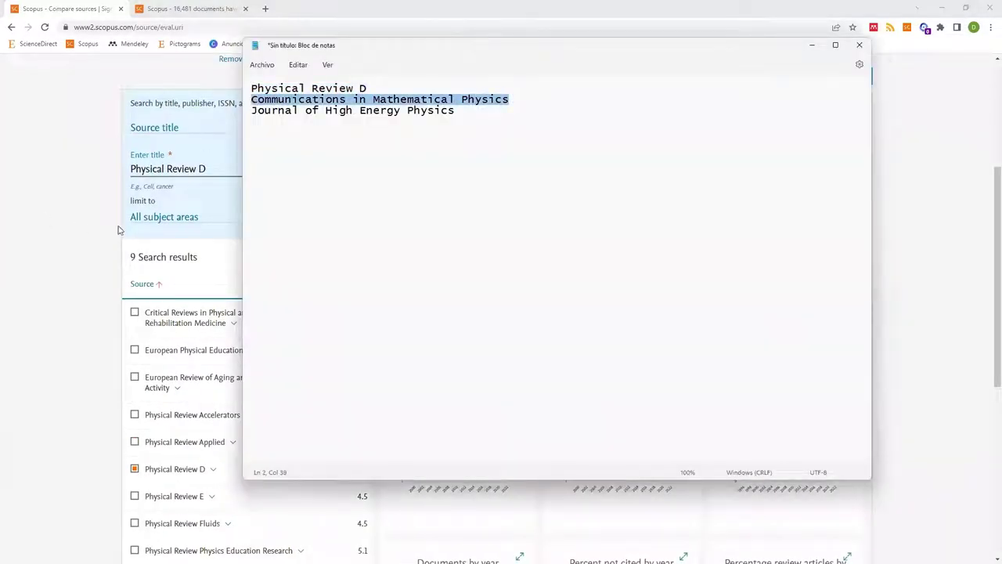
left_click(230, 210)
left_click(264, 166)
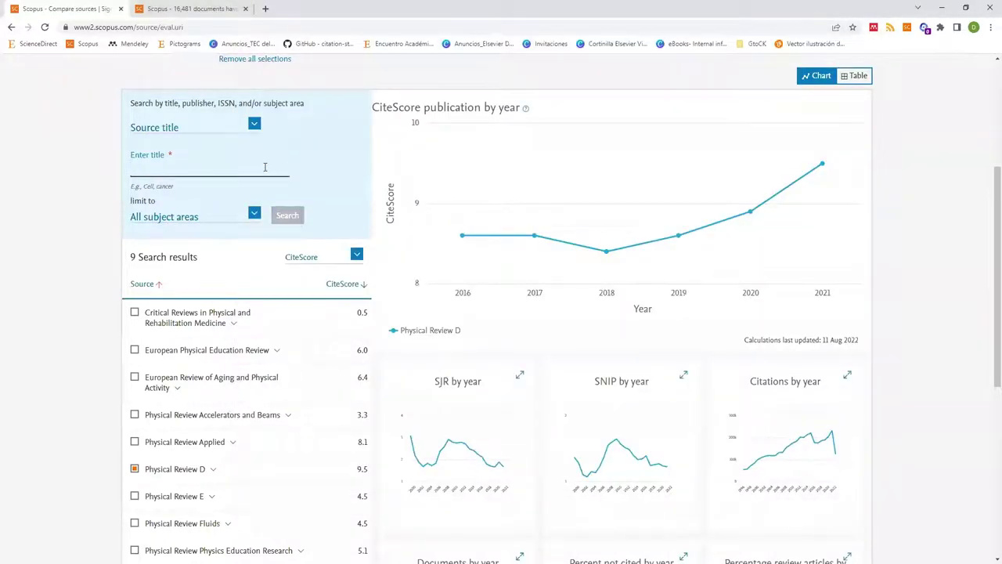
key("ctrl+v")
left_click(287, 215)
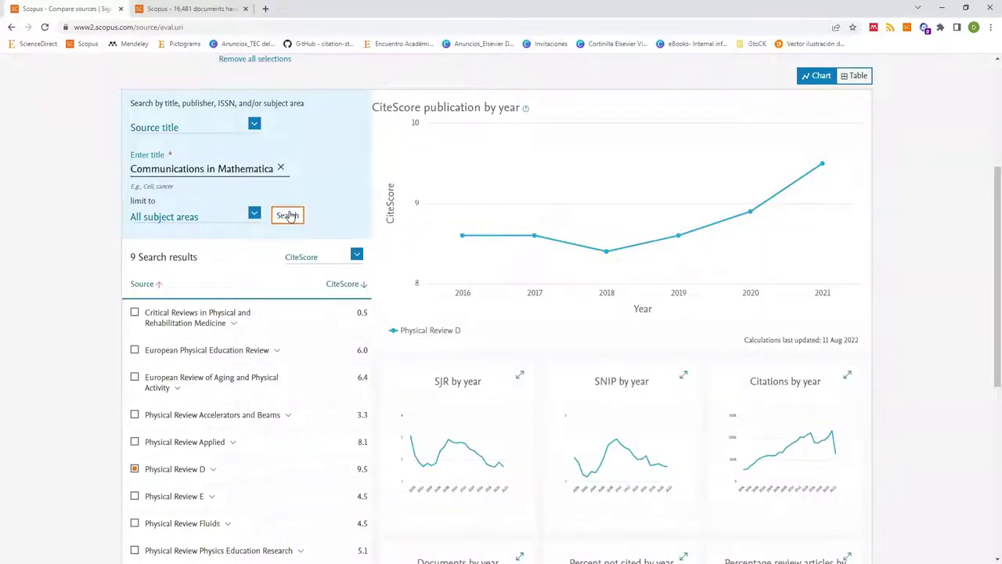
left_click(134, 313)
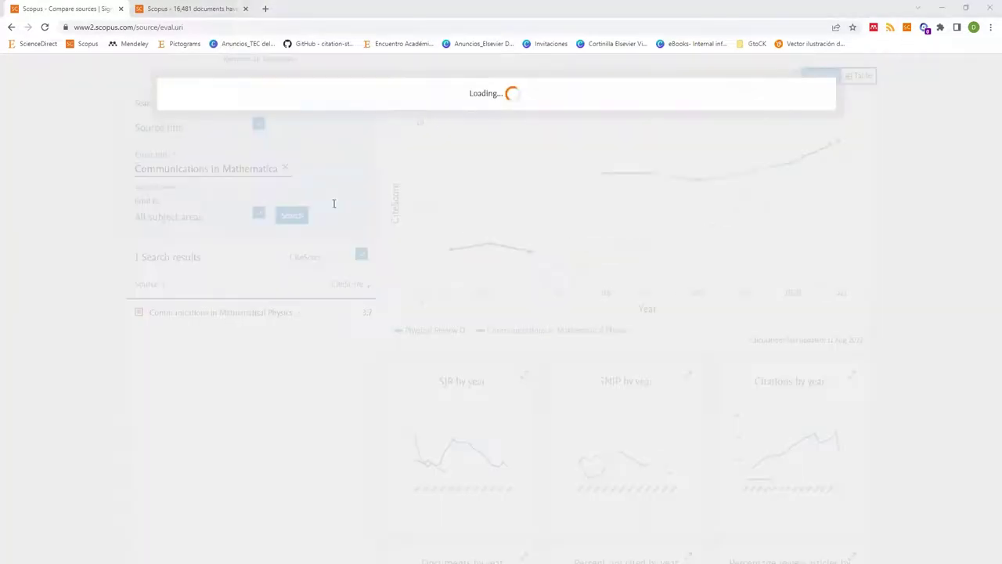
Add Journal of High Energy Physics to the comparison by searching for its title, copied from the Notepad note
key("alt+Tab")
left_click_drag(454, 110, 247, 119)
key("ctrl+c")
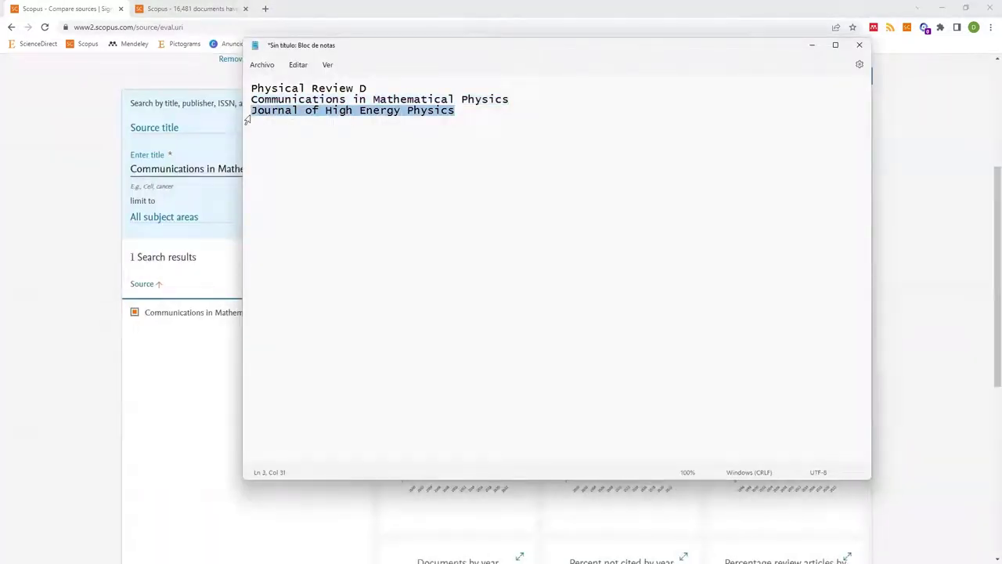
key("alt+Tab")
left_click(280, 169)
key("ctrl+v")
left_click(288, 217)
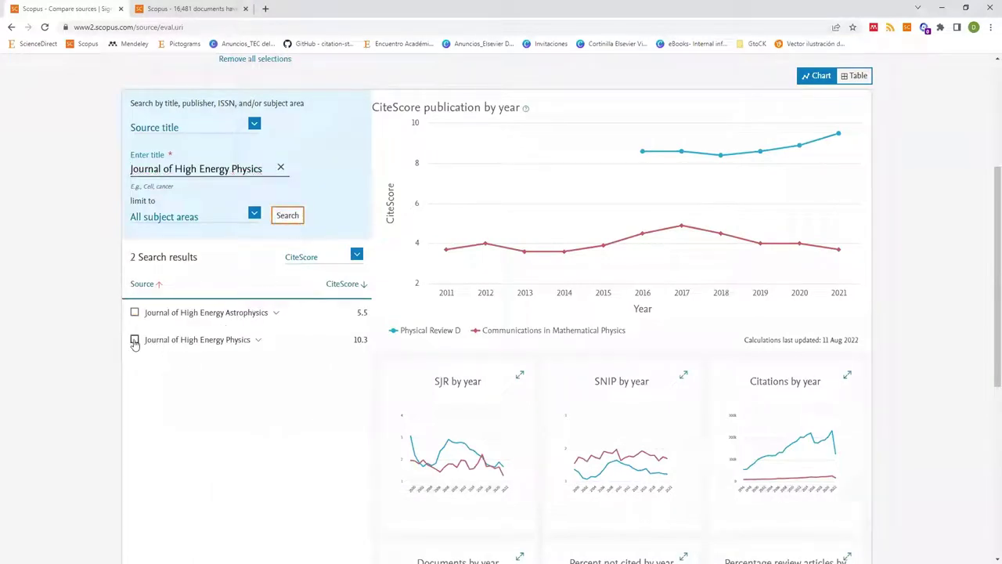
left_click(134, 340)
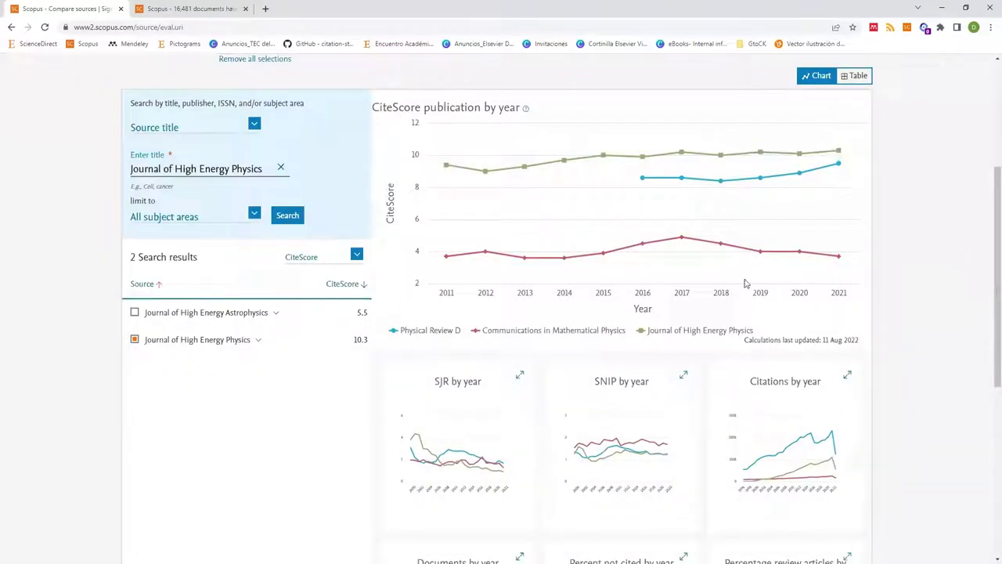
Review the selected sources and their CiteScore by year chart, and enlarge the SJR by year chart
scroll(510, 181, "up", 2)
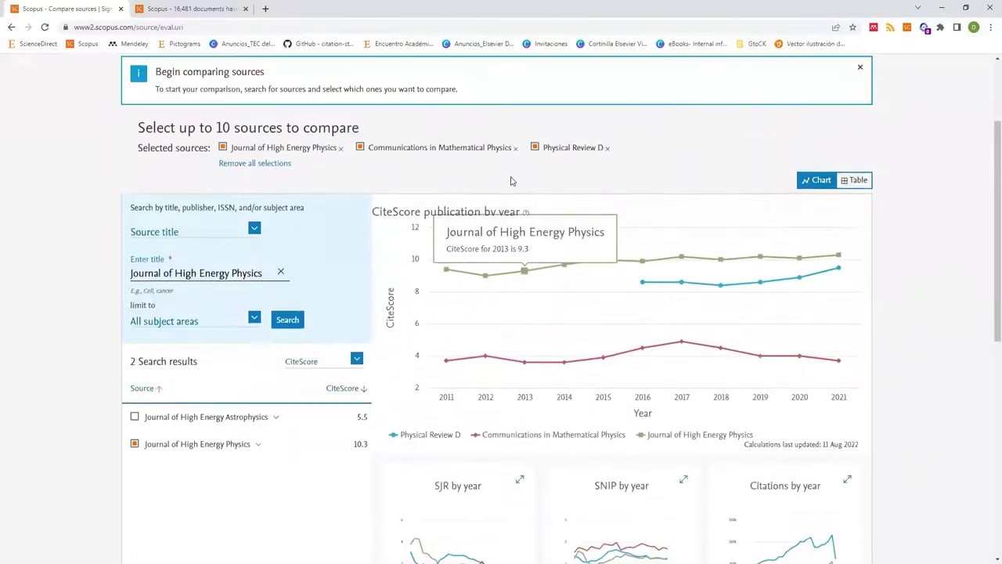
scroll(510, 181, "up", 1)
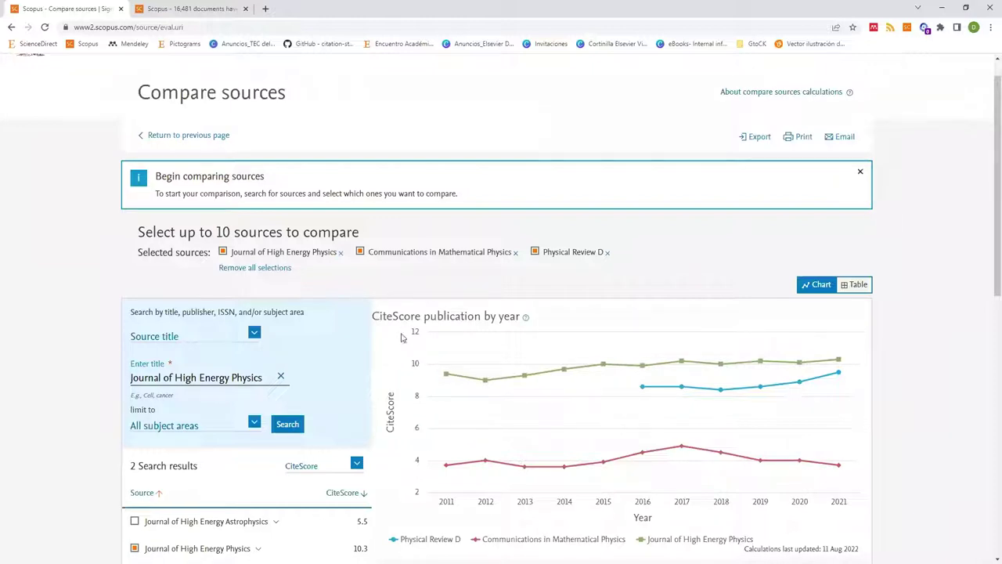
mouse_move(447, 466)
scroll(573, 438, "down", 3)
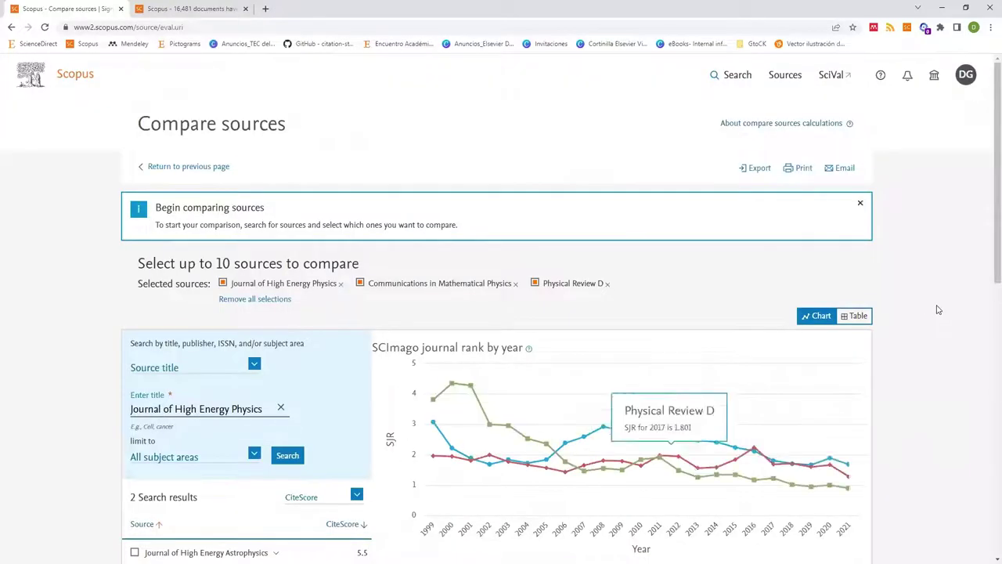
Examine the SCImago journal rank chart, comparing the journals' 1999 data points
scroll(938, 309, "down", 2)
scroll(728, 391, "up", 2)
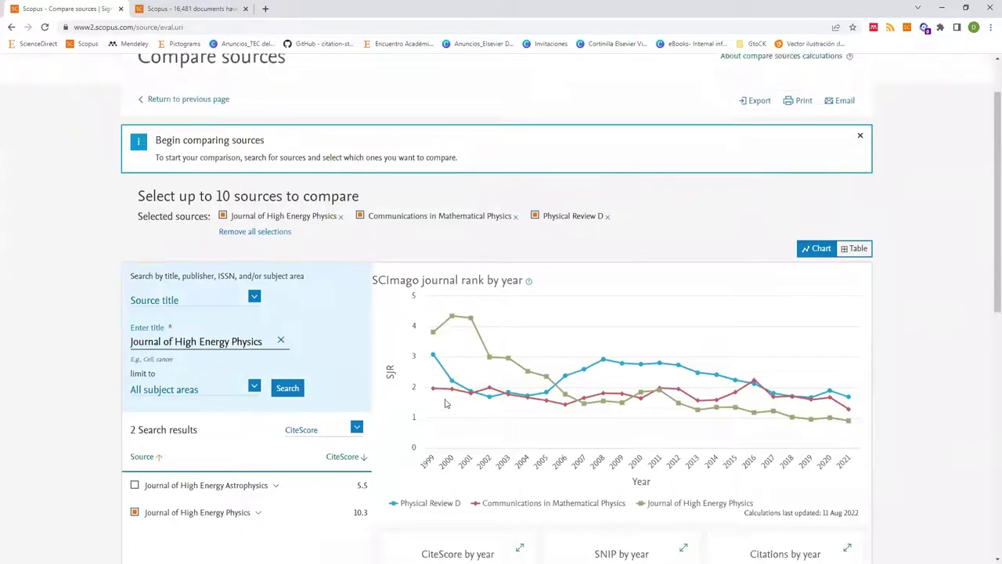
mouse_move(436, 401)
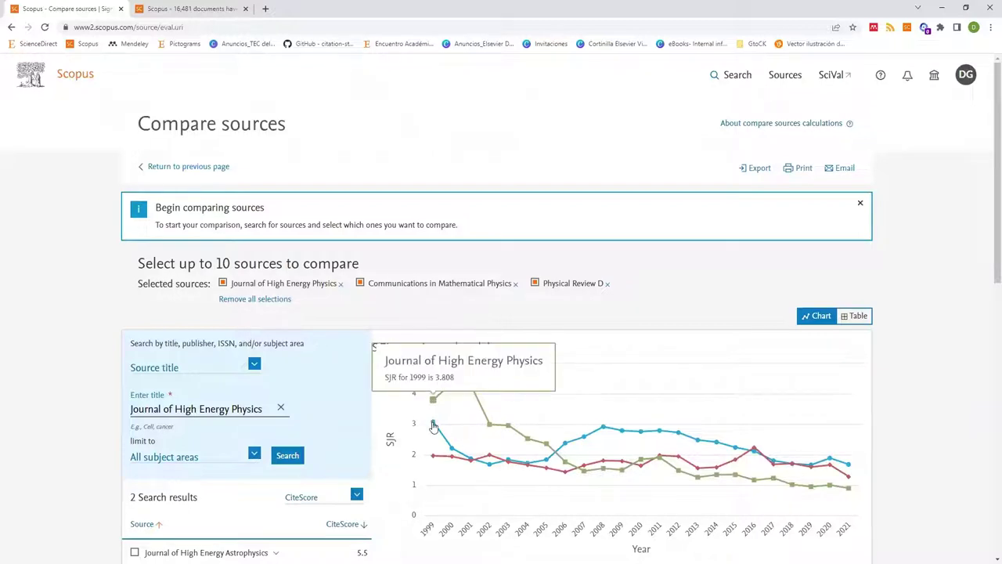
mouse_move(435, 427)
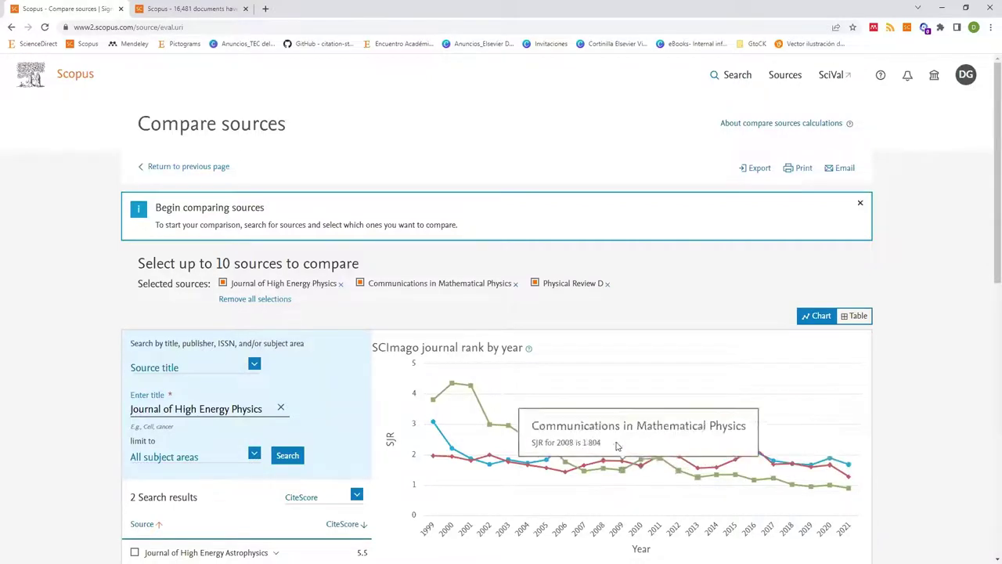
Enlarge the SNIP by year chart and review it along with the smaller charts for the other source metrics
scroll(606, 422, "down", 2)
scroll(614, 429, "down", 3)
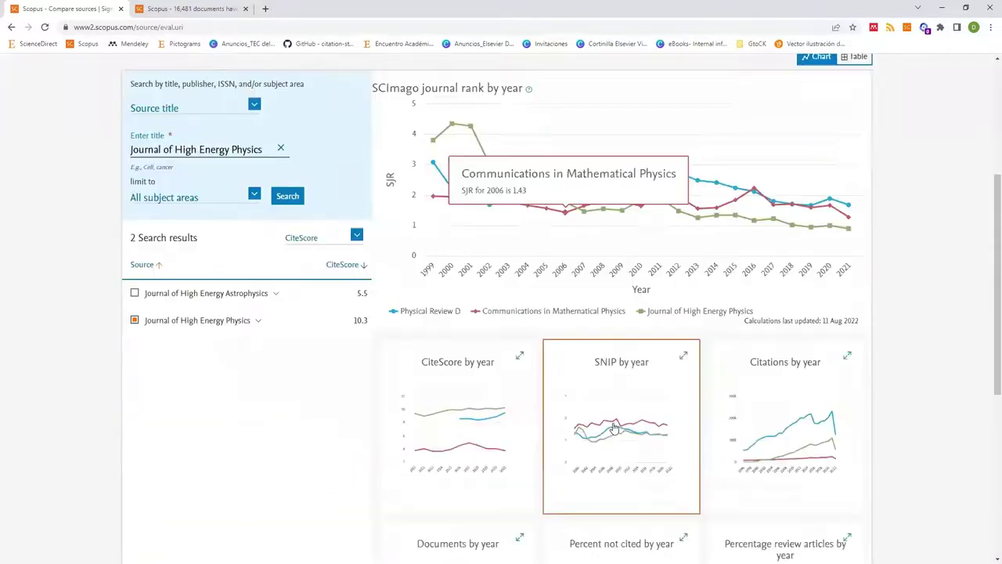
left_click(614, 429)
scroll(664, 413, "down", 1)
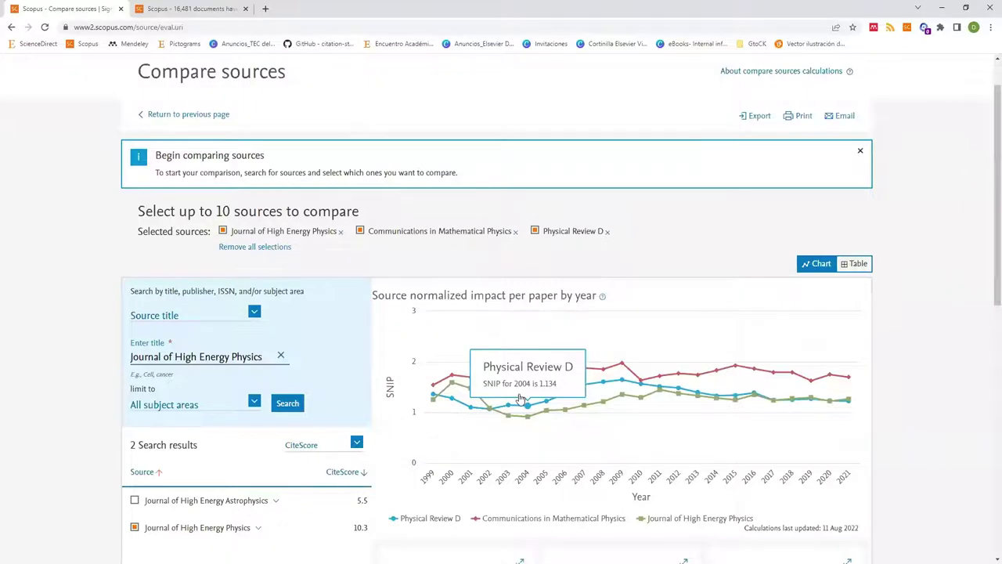
scroll(502, 390, "down", 3)
scroll(459, 270, "down", 2)
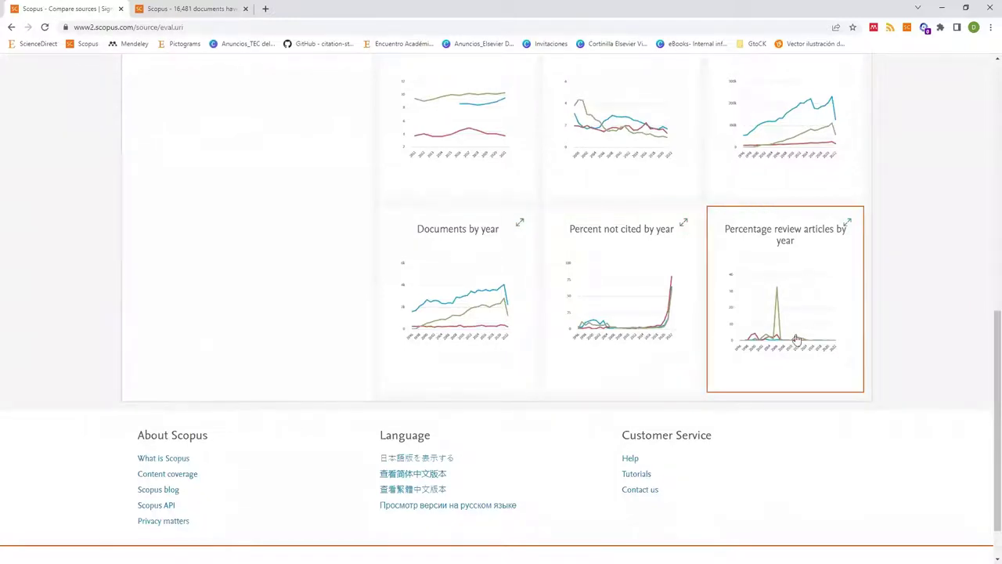
scroll(802, 349, "up", 3)
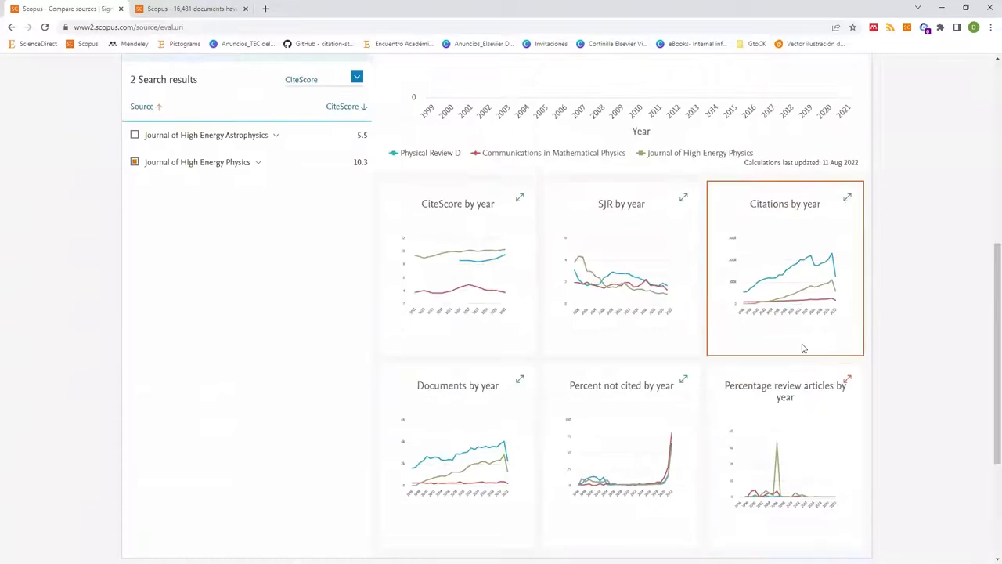
scroll(803, 349, "up", 1)
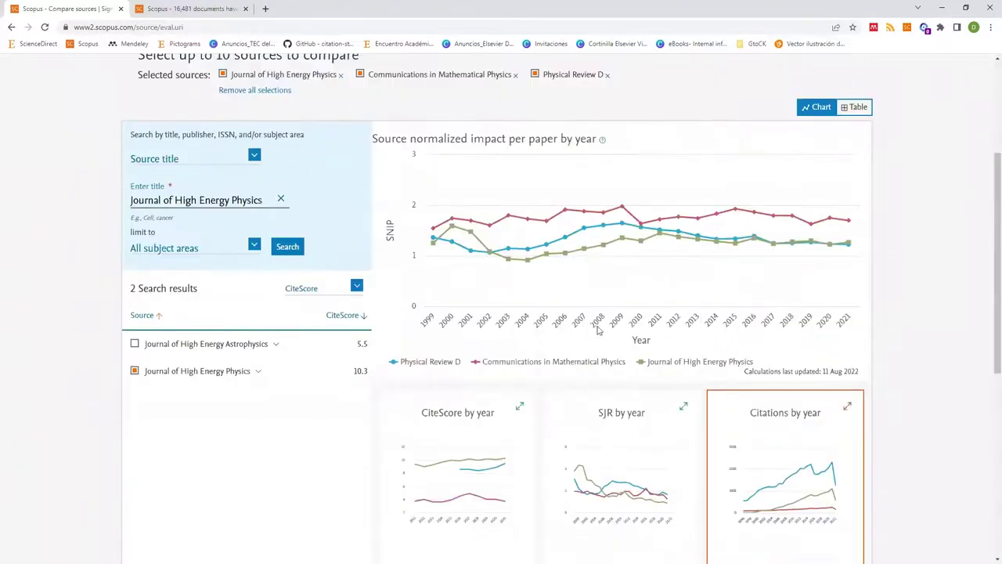
scroll(623, 353, "up", 4)
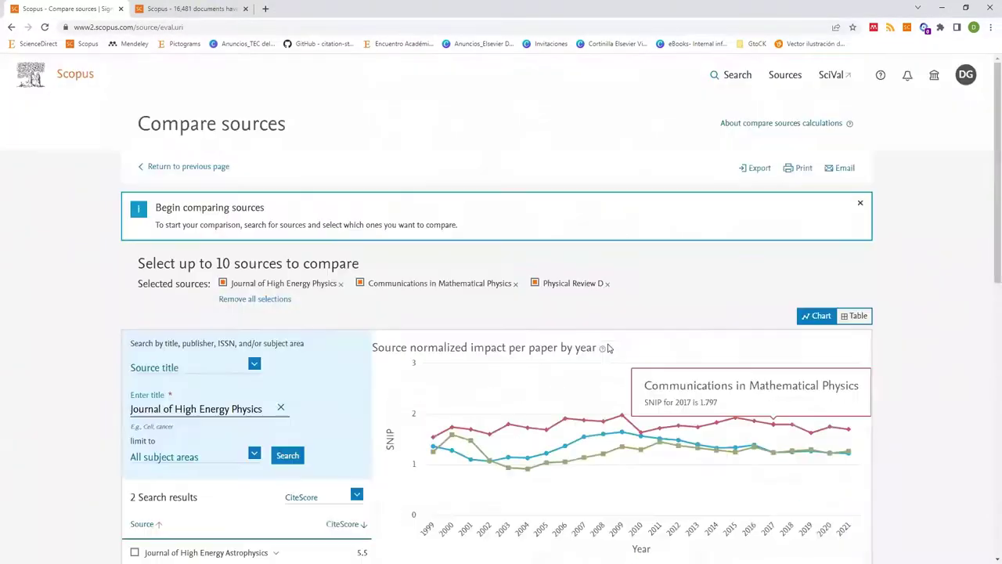
Return to the Scopus start page, and switch to the slide presentation to show its Enlaces slide
left_click(80, 77)
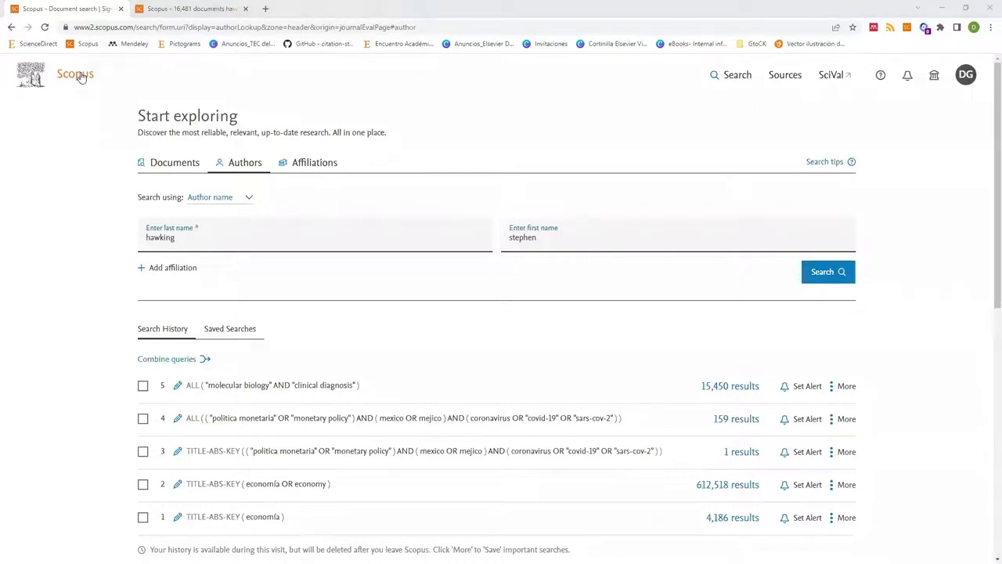
key("alt+Tab")
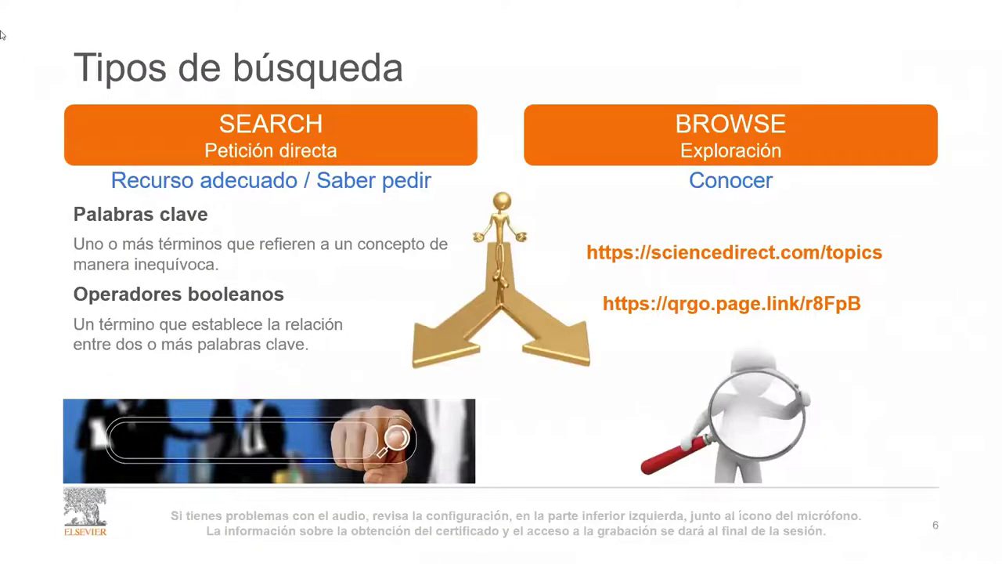
key("Right")
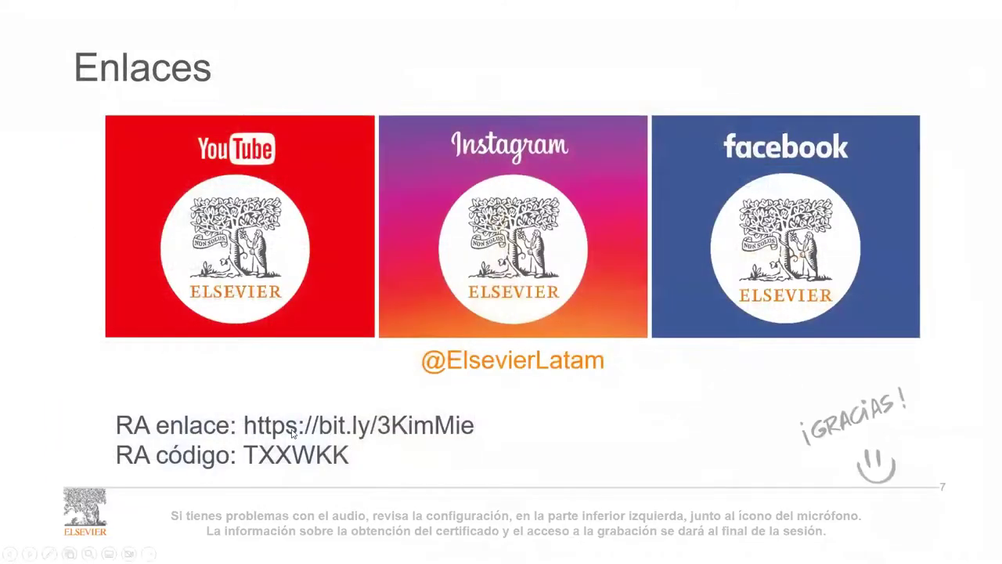